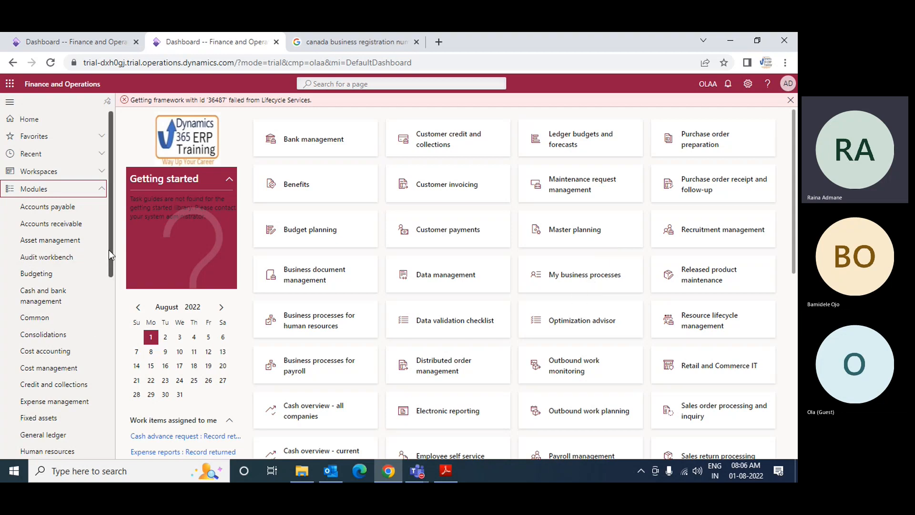
# Add the Number sequences page of Organization administration to the favorites and open it.
pyautogui.moveTo(109, 250); pyautogui.dragTo(113, 343)
pyautogui.click(44, 314)
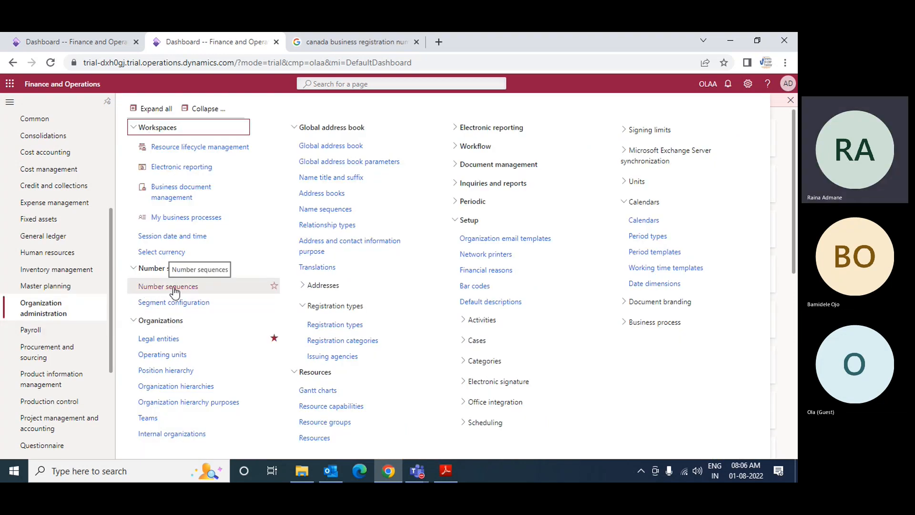
pyautogui.click(275, 287)
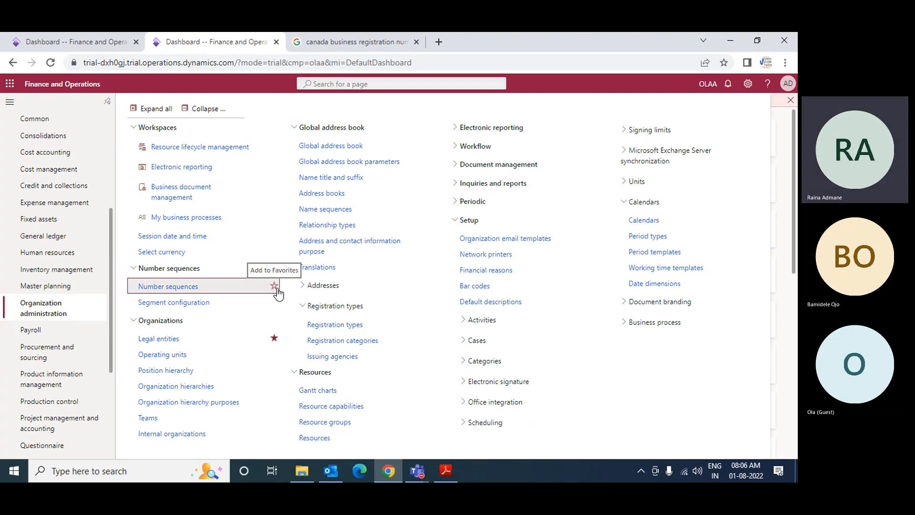
pyautogui.click(164, 287)
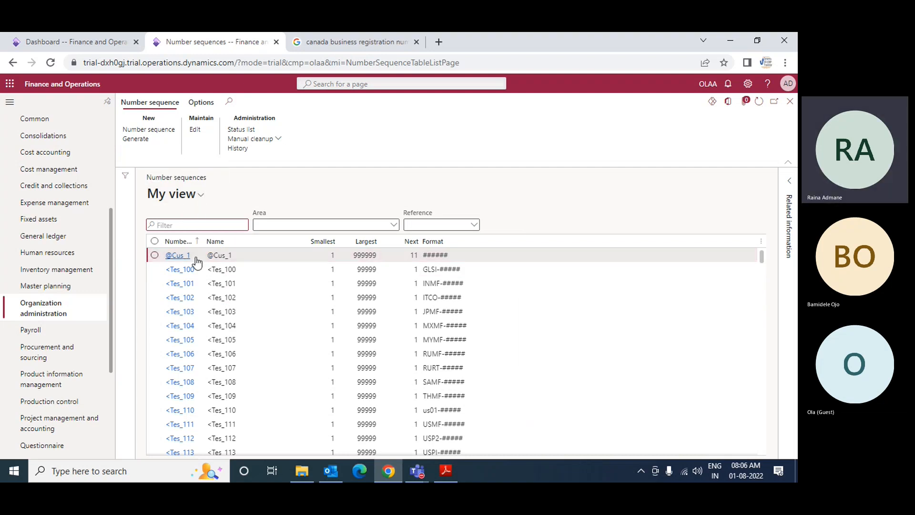
# Widen the Number sequence code column and look through the list of existing number sequences.
pyautogui.moveTo(205, 241); pyautogui.dragTo(260, 231)
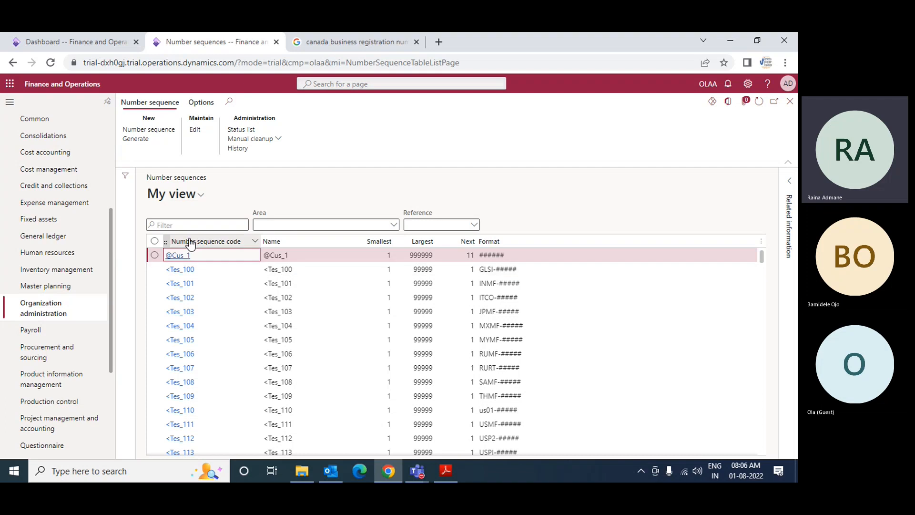
pyautogui.scroll(-3, 210, 384)
pyautogui.scroll(-5, 210, 384)
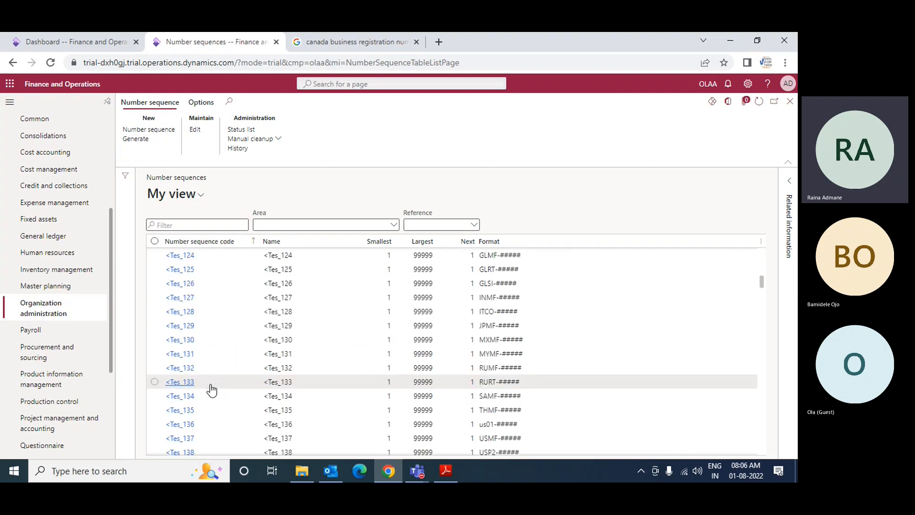
pyautogui.scroll(-10, 288, 370)
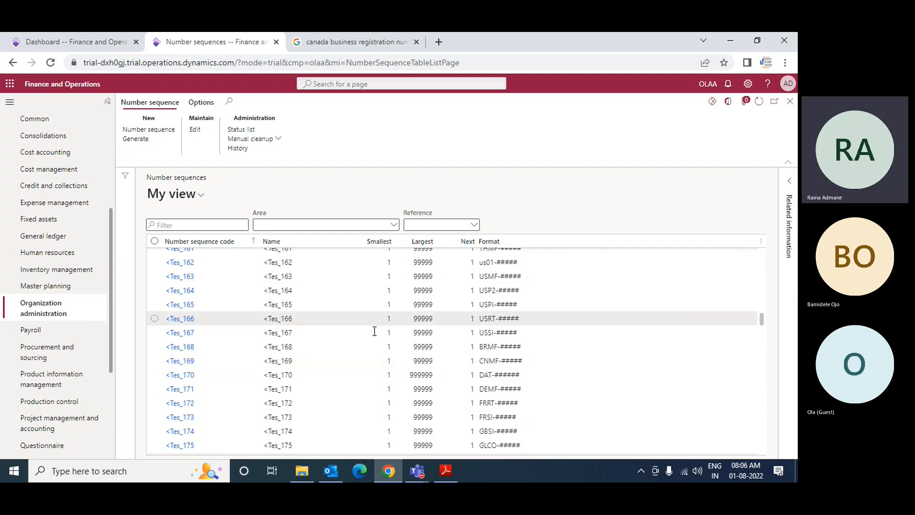
pyautogui.scroll(3, 375, 272)
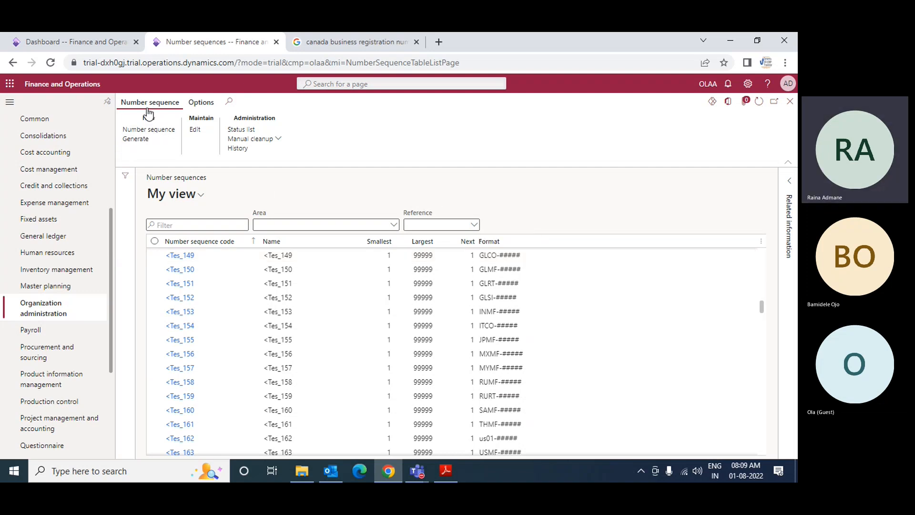
# Start the number sequence generation, and open a new number sequence record in the first Finance and Operations browser tab.
pyautogui.click(138, 141)
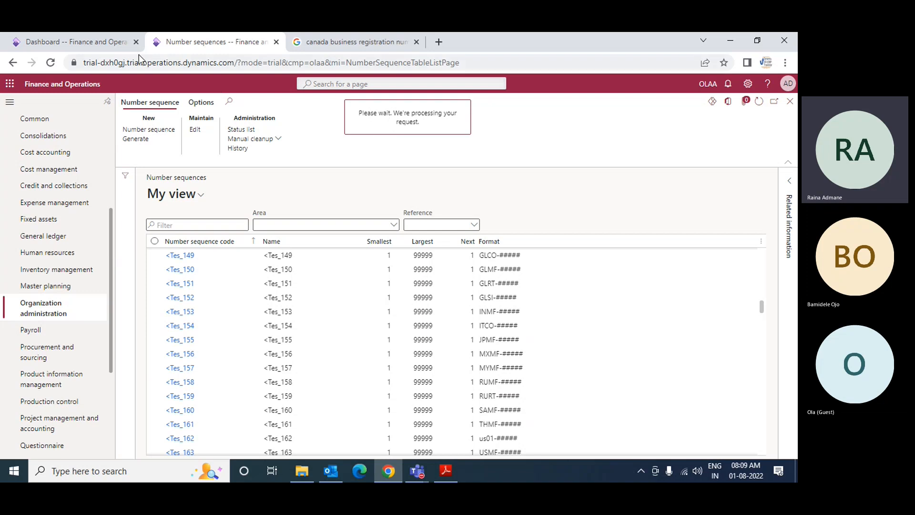
pyautogui.click(69, 48)
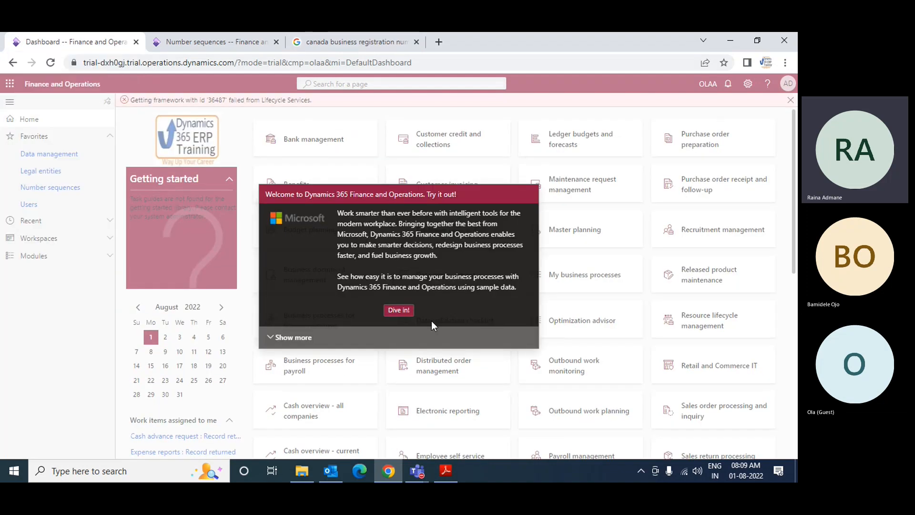
pyautogui.click(399, 310)
pyautogui.click(319, 264)
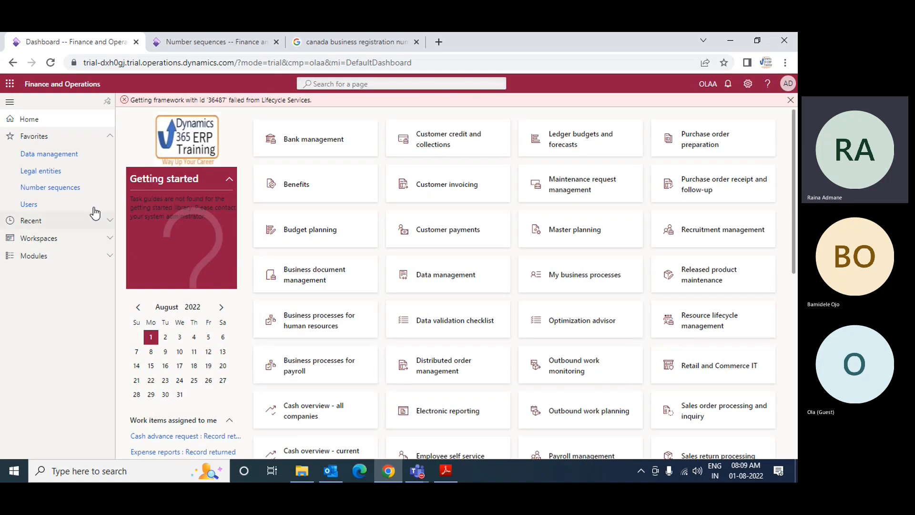
pyautogui.click(43, 188)
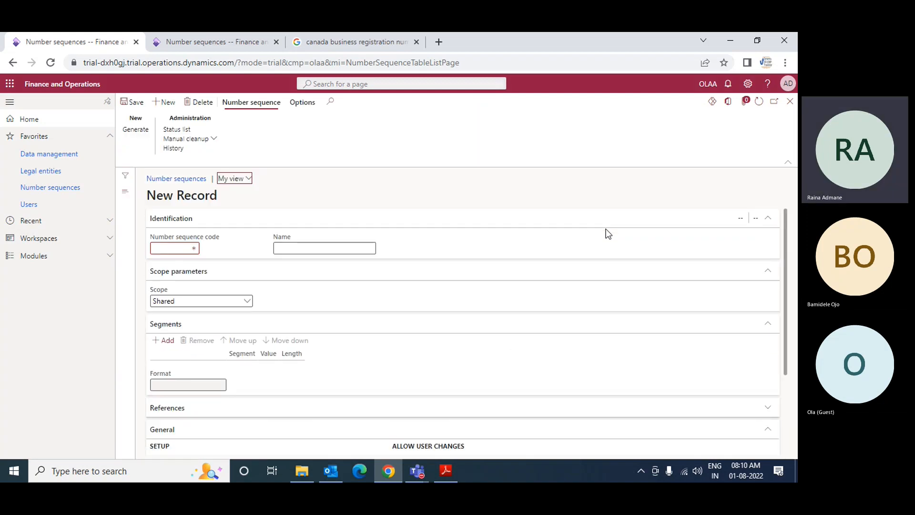
# Identify the new number sequence with the code PurINV and the name Purchase Invoice.
pyautogui.click(184, 248)
pyautogui.write('PurINV')
pyautogui.press('Tab')
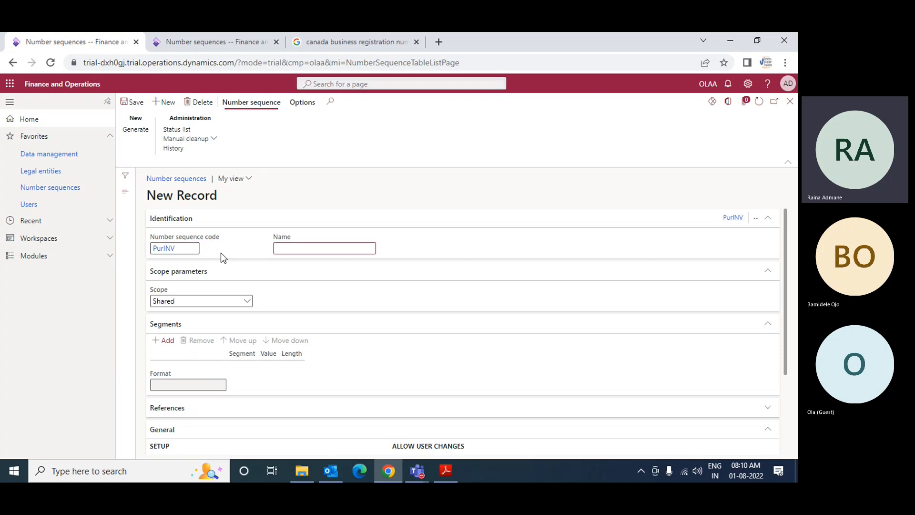
pyautogui.write('Purcha')
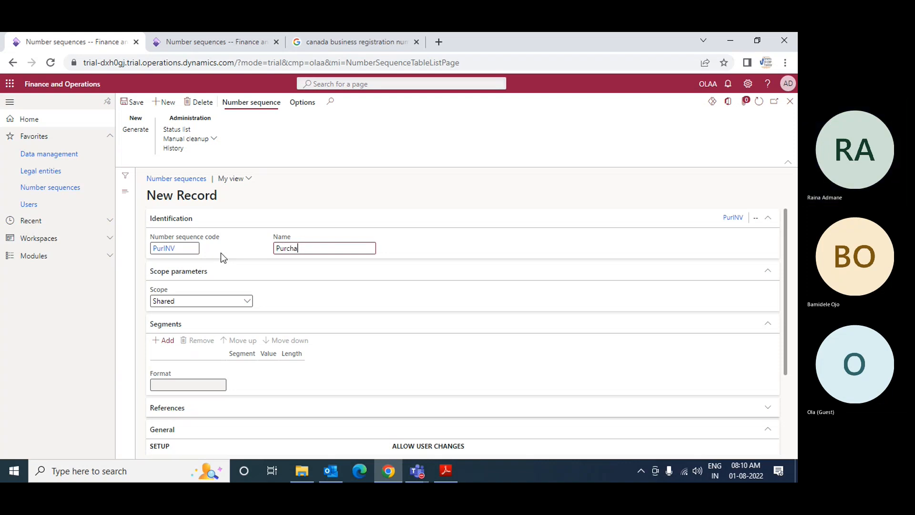
pyautogui.write('se Invoice')
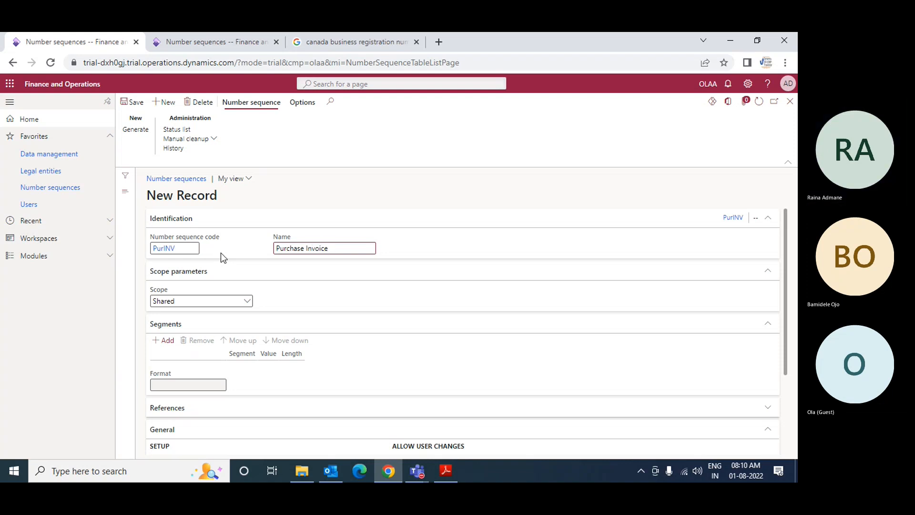
pyautogui.press('Tab')
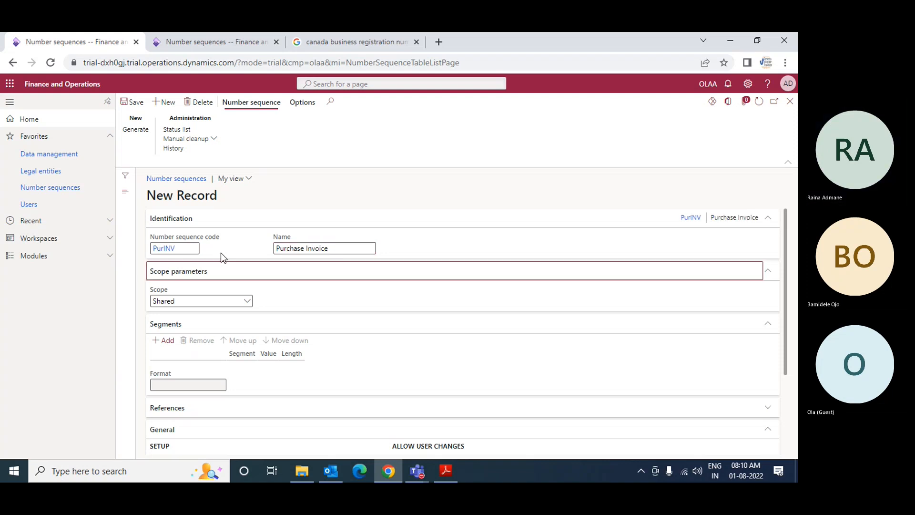
# Try adding a segment line to the new number sequence before its scope is set.
pyautogui.click(303, 276)
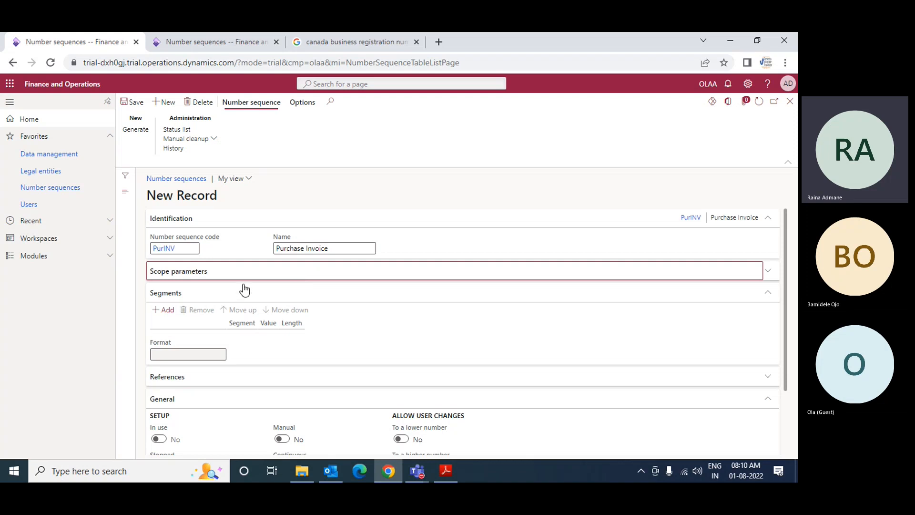
pyautogui.click(167, 311)
pyautogui.scroll(-2, 280, 311)
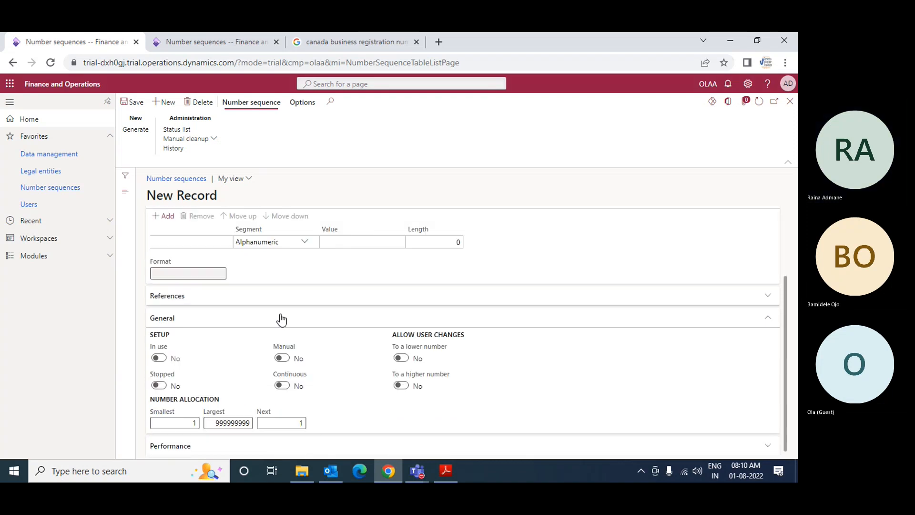
pyautogui.scroll(2, 267, 298)
# Set the number sequence's scope to Legal entity and choose OLAA as the legal entity.
pyautogui.click(201, 274)
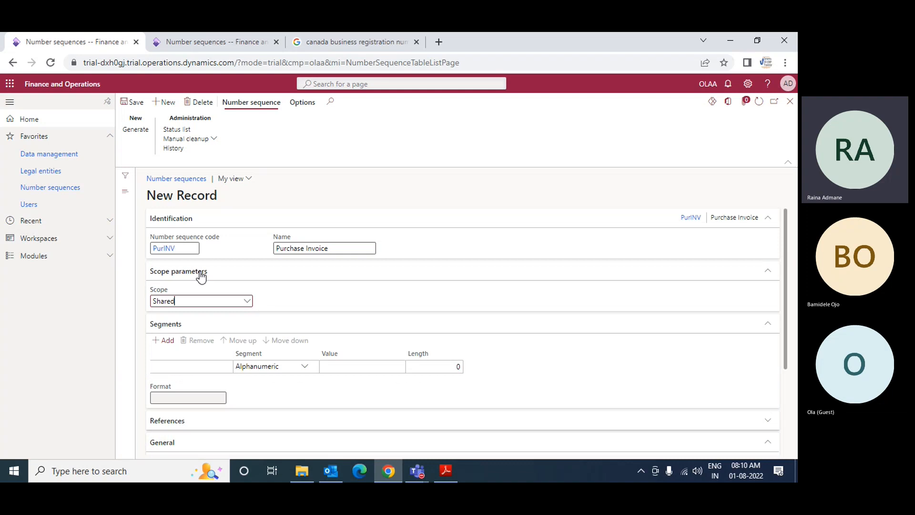
pyautogui.click(247, 301)
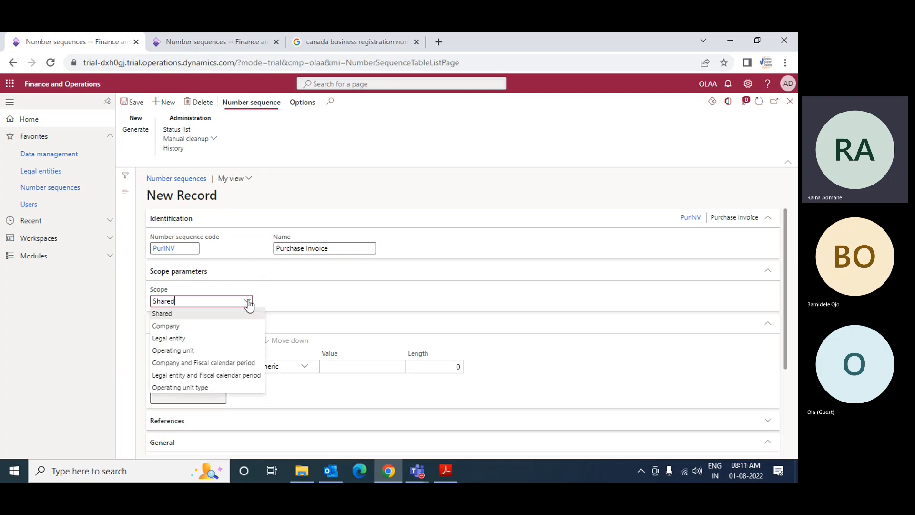
pyautogui.click(172, 339)
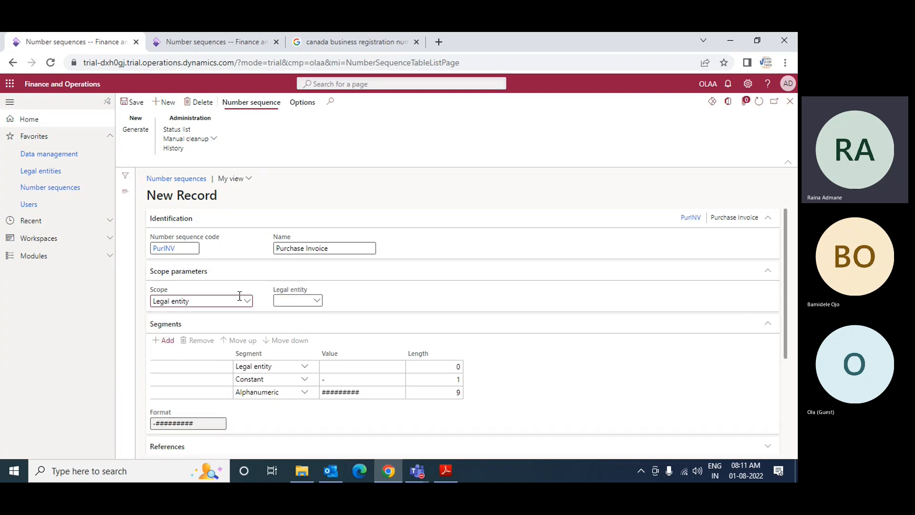
pyautogui.click(316, 302)
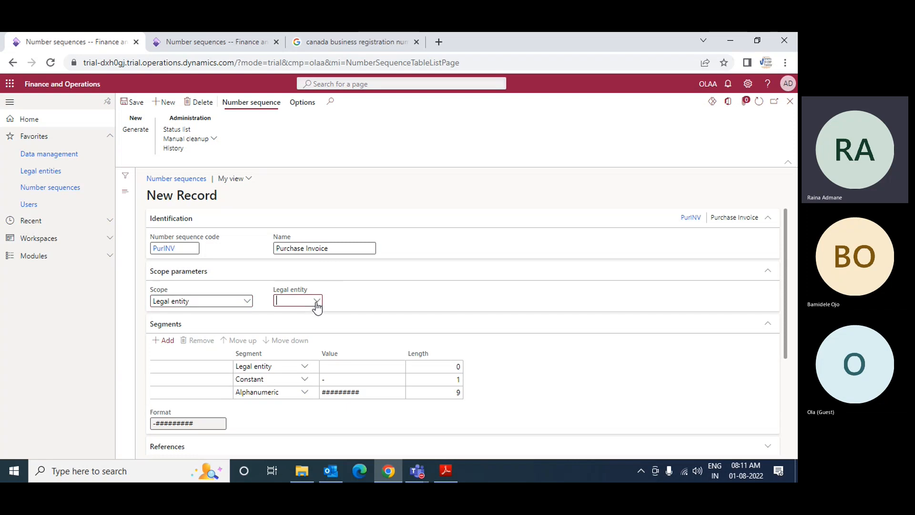
pyautogui.click(316, 302)
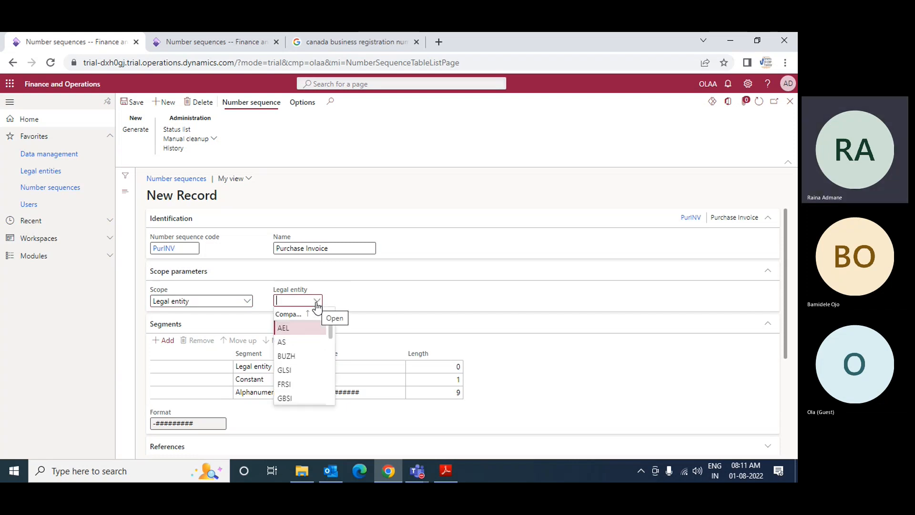
pyautogui.write('ola')
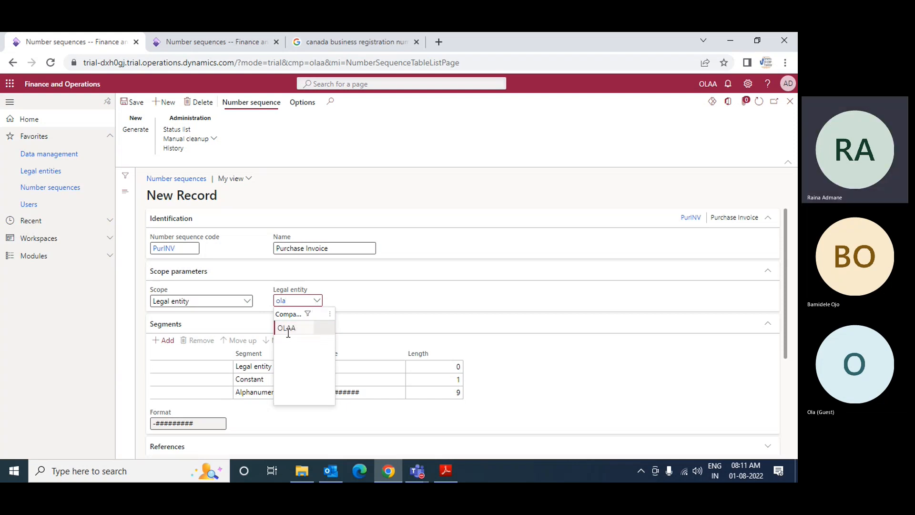
pyautogui.click(288, 328)
# Check the format preview and shorten the alphanumeric segment's value to #####.
pyautogui.scroll(-3, 388, 362)
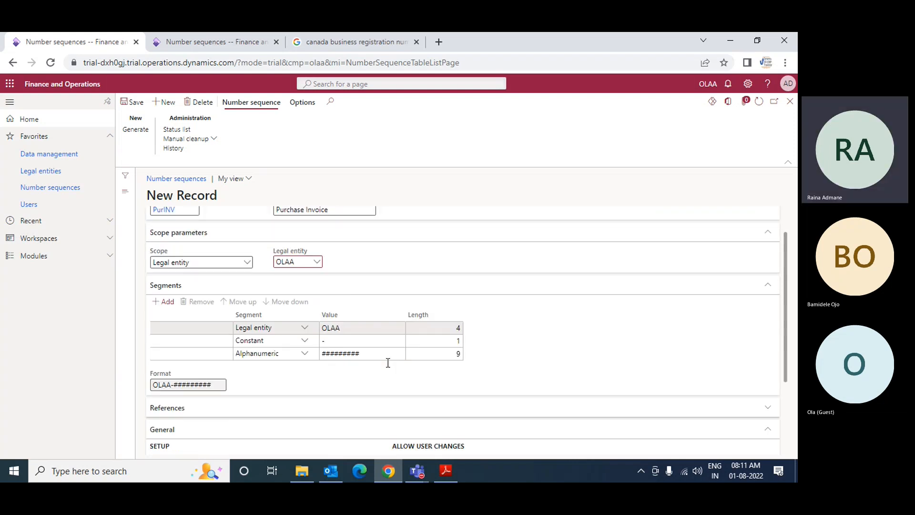
pyautogui.scroll(2, 305, 311)
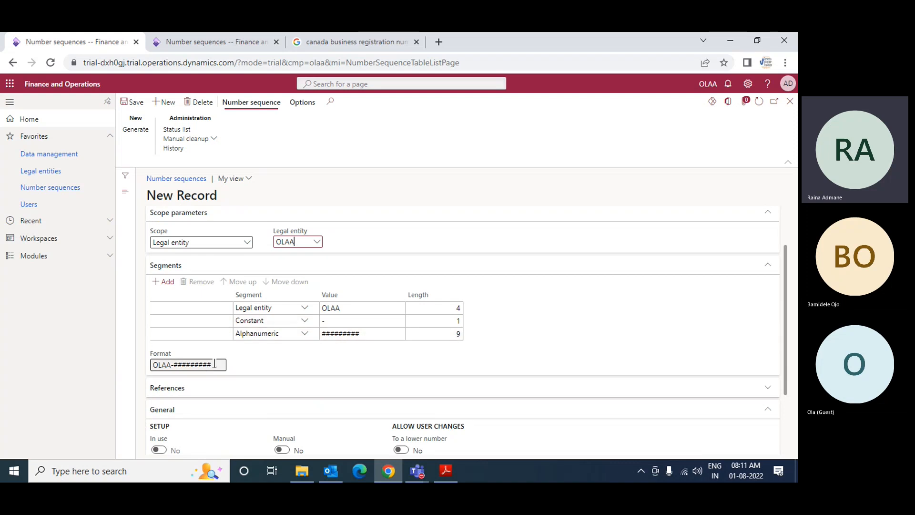
pyautogui.moveTo(217, 365); pyautogui.dragTo(157, 365)
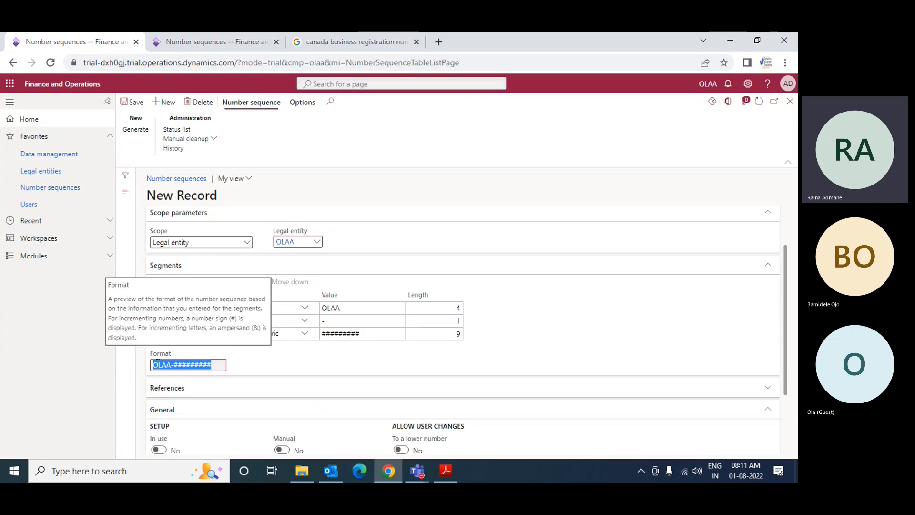
pyautogui.click(218, 365)
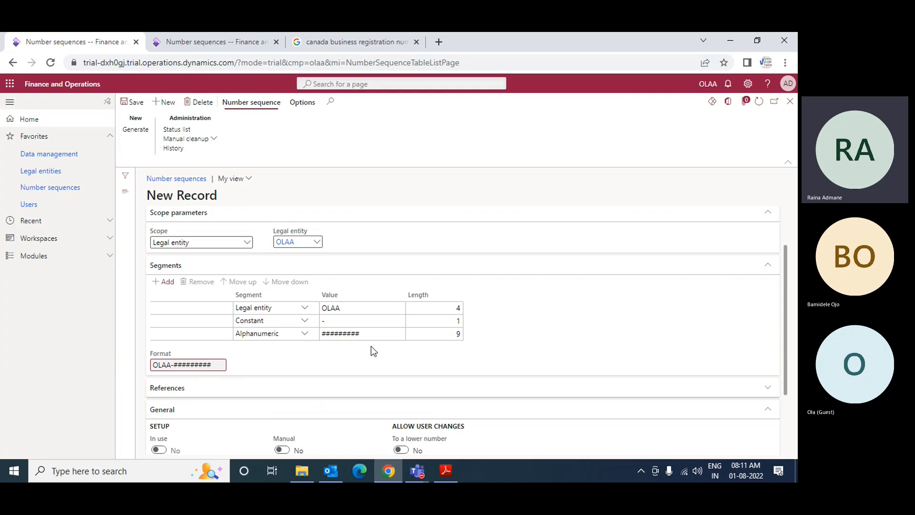
pyautogui.click(378, 333)
pyautogui.press('BackSpace')
pyautogui.press('BackSpace')
pyautogui.press('BackSpace')
pyautogui.press('BackSpace')
pyautogui.press('BackSpace')
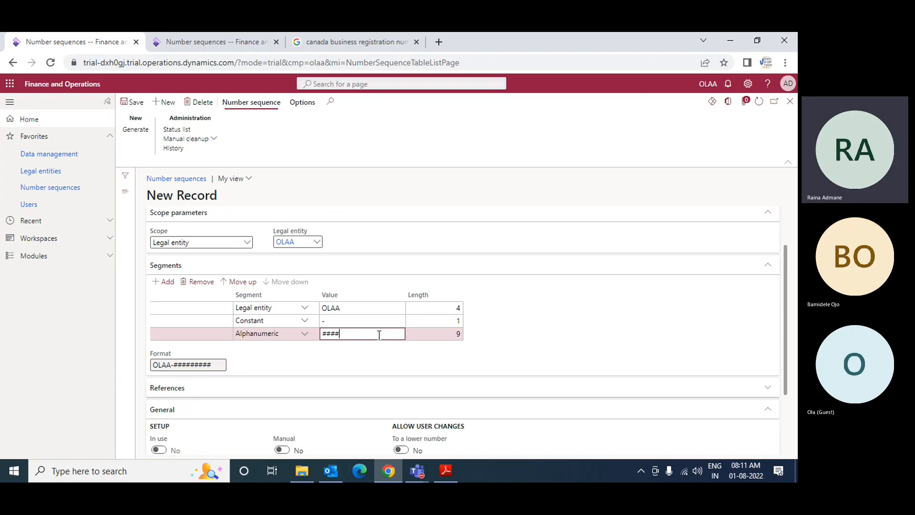
pyautogui.write('#')
pyautogui.click(367, 307)
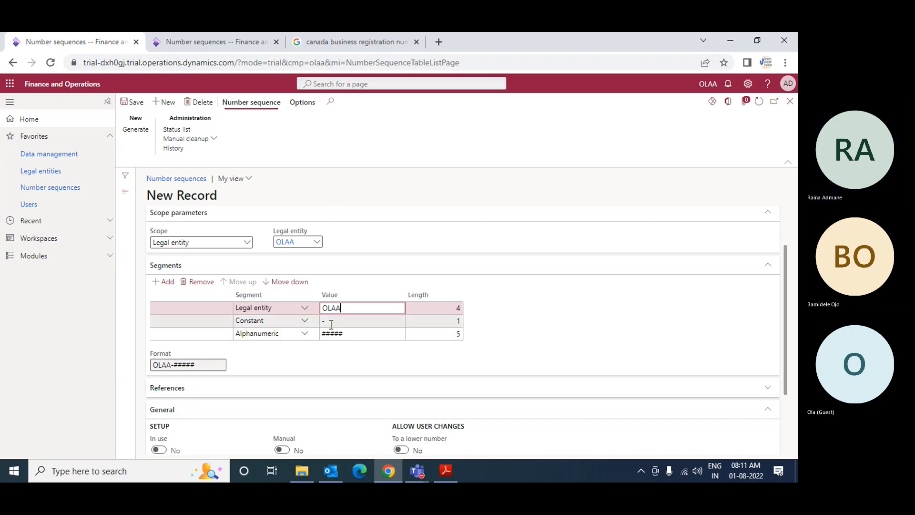
# Set the constant segment's value to PI/.
pyautogui.click(346, 320)
pyautogui.press('BackSpace')
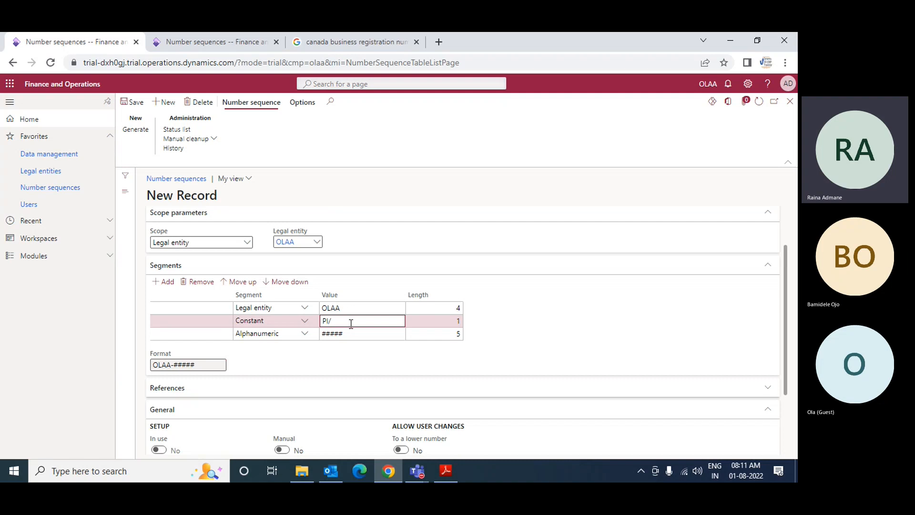
pyautogui.click(366, 308)
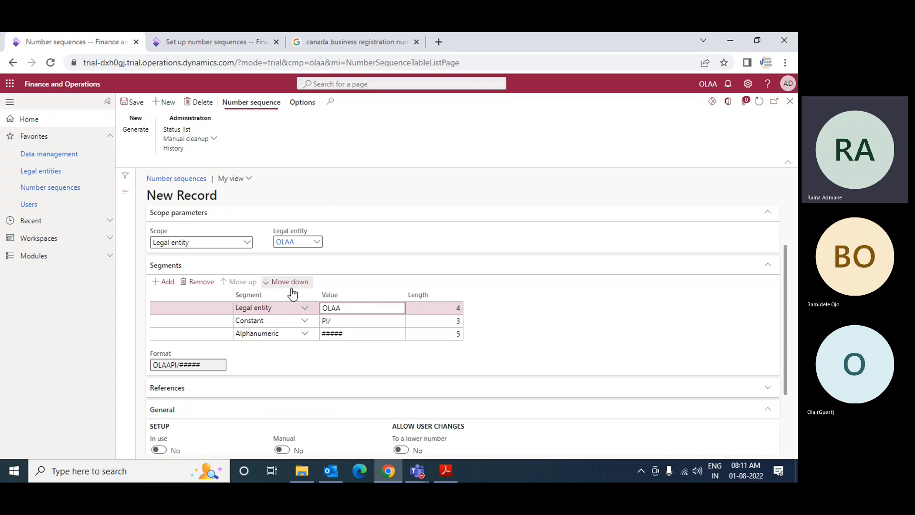
# Try a slash after OLAA in the legal entity segment's value and remove it again.
pyautogui.click(365, 308)
pyautogui.write('/')
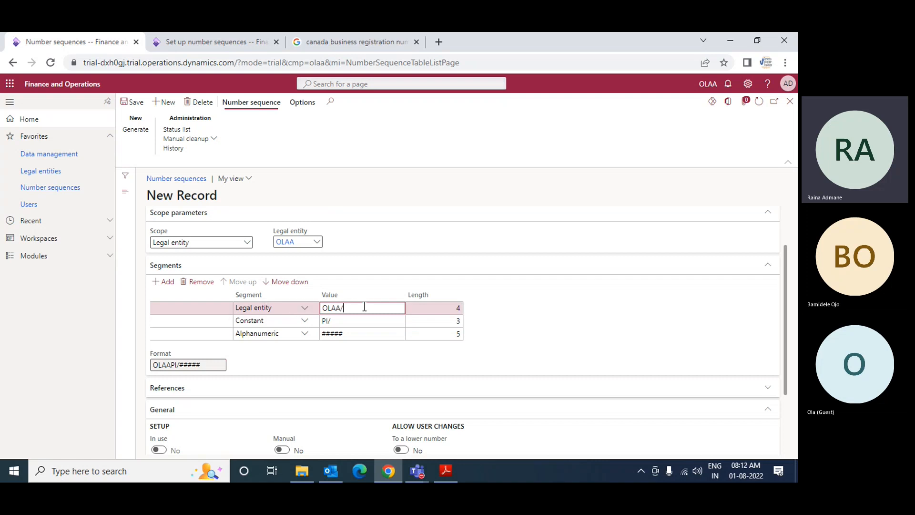
pyautogui.click(348, 321)
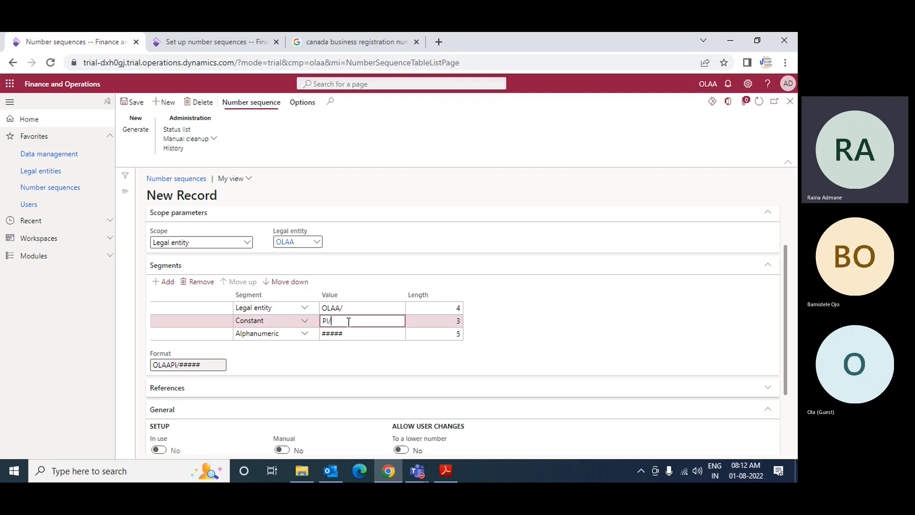
pyautogui.click(351, 308)
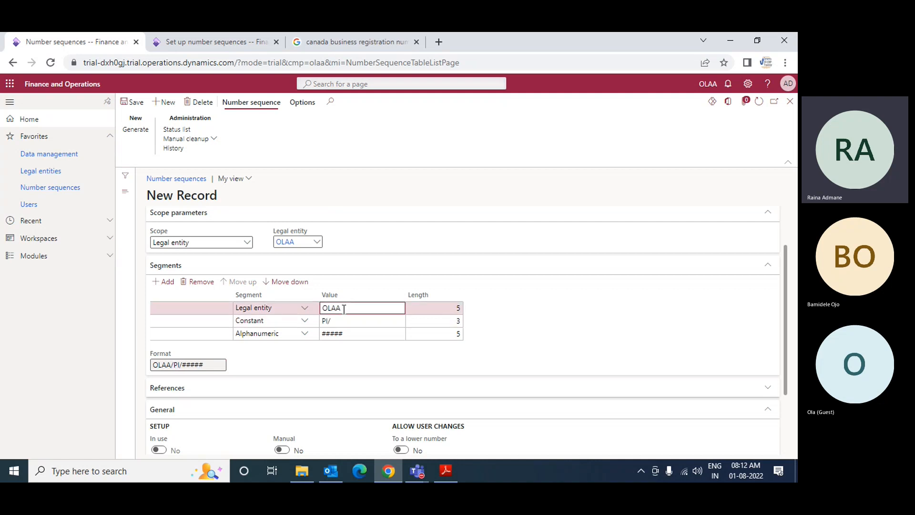
pyautogui.click(322, 321)
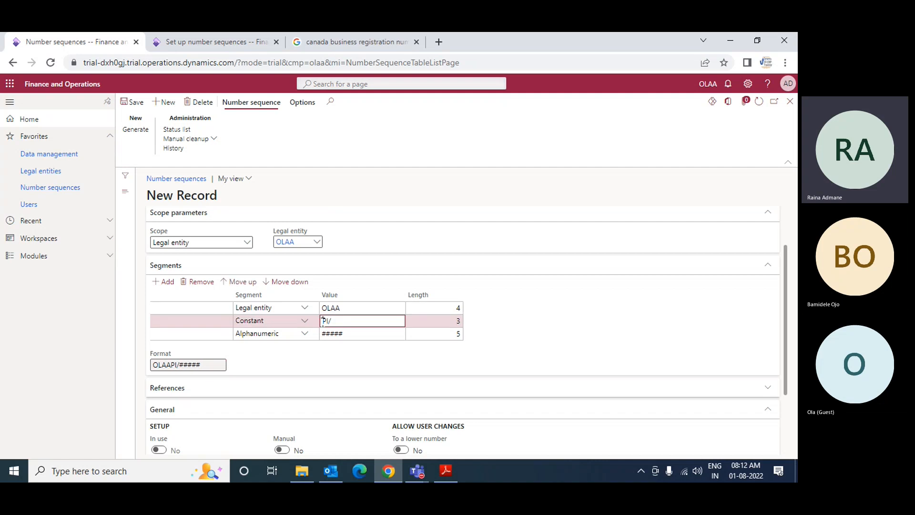
# Set the constant segment's value to /PI/ and check the result in the format preview.
pyautogui.write('/')
pyautogui.click(201, 366)
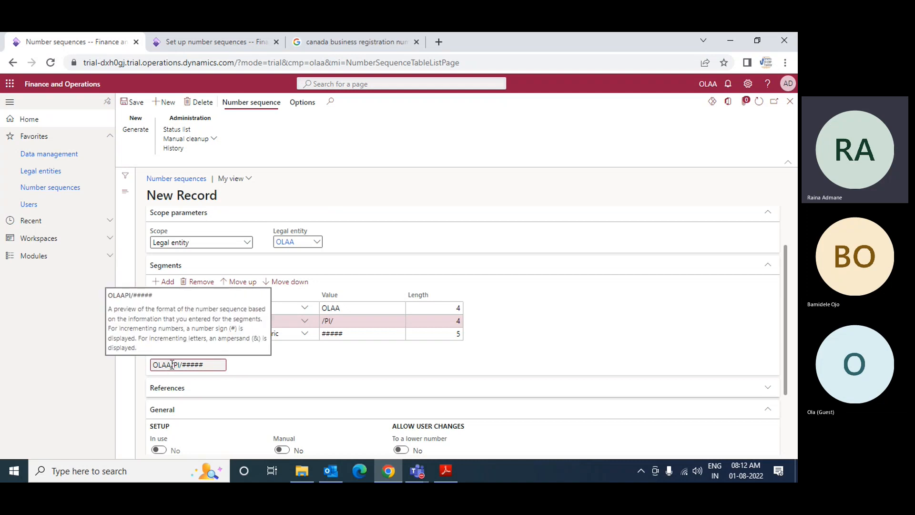
pyautogui.moveTo(172, 365); pyautogui.dragTo(152, 366)
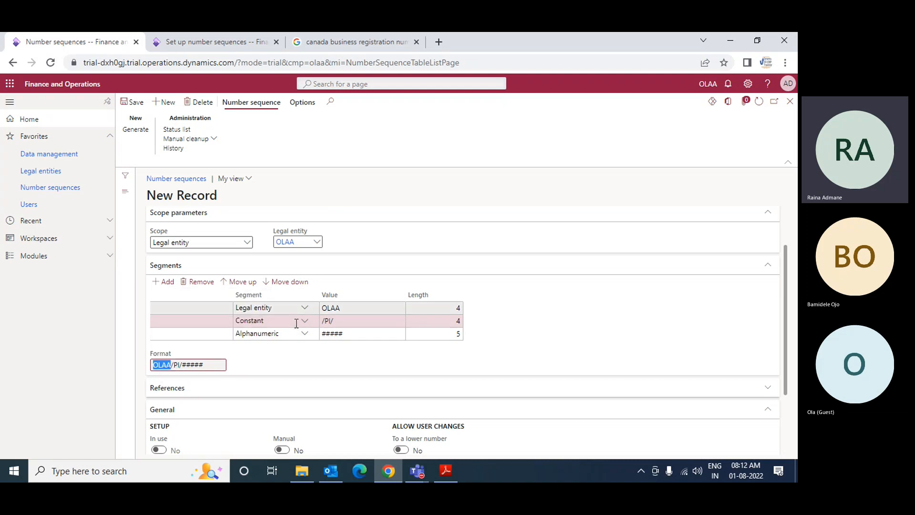
# Remove the legal entity segment from the number sequence and set the constant segment's value to PI/.
pyautogui.click(345, 308)
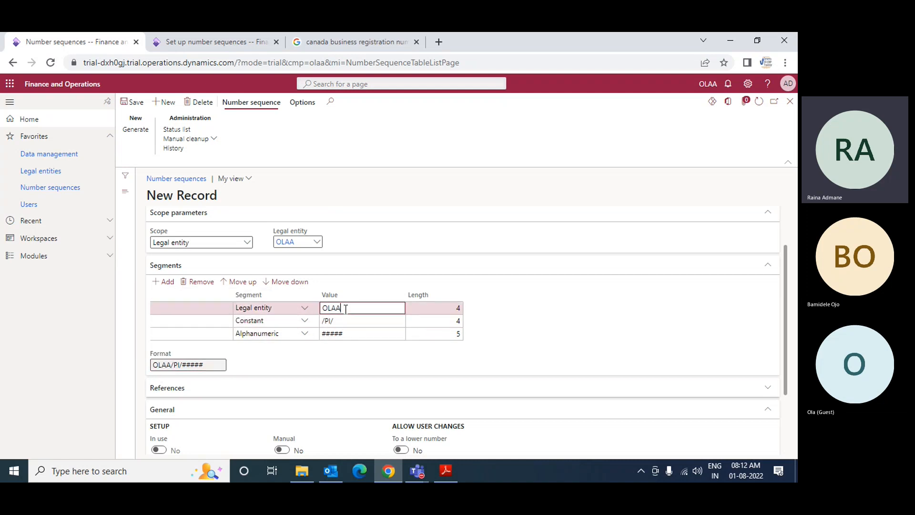
pyautogui.click(203, 284)
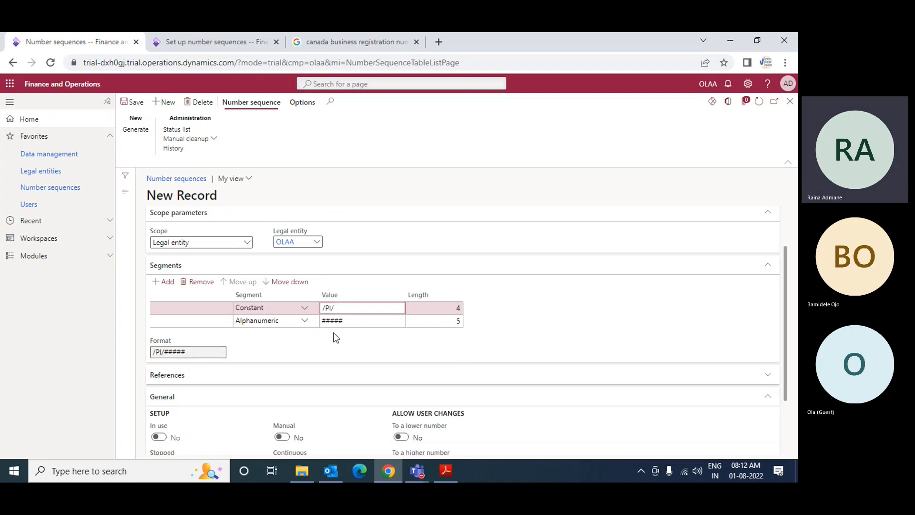
pyautogui.click(326, 308)
pyautogui.press('BackSpace')
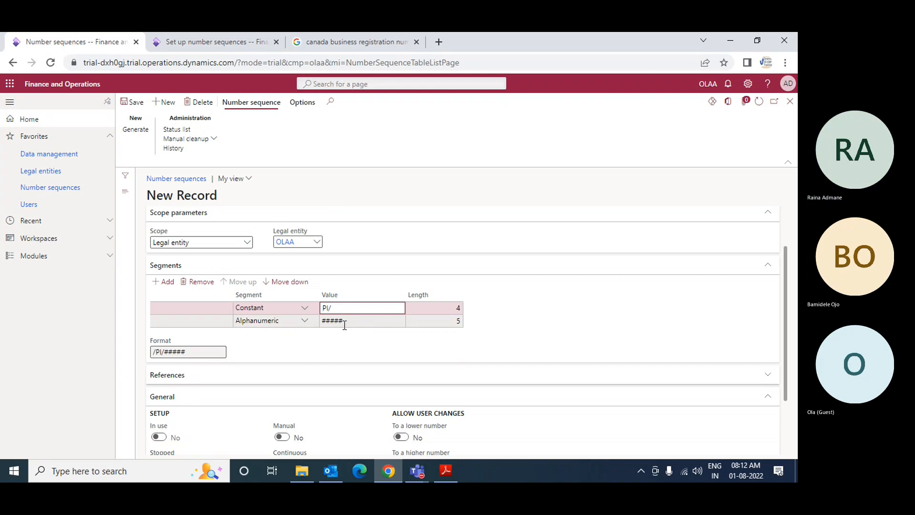
pyautogui.click(344, 325)
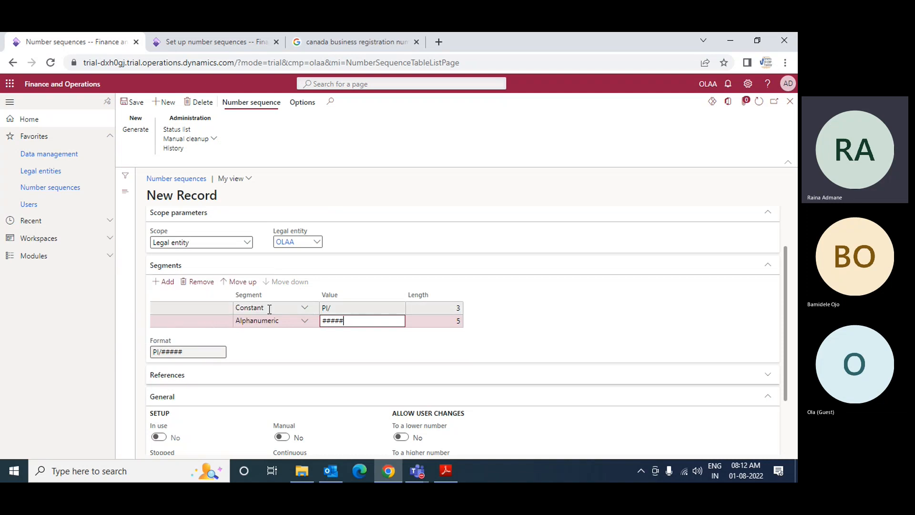
# Move the alphanumeric segment above the constant segment and set the constant's value to /PI.
pyautogui.click(260, 321)
pyautogui.click(245, 282)
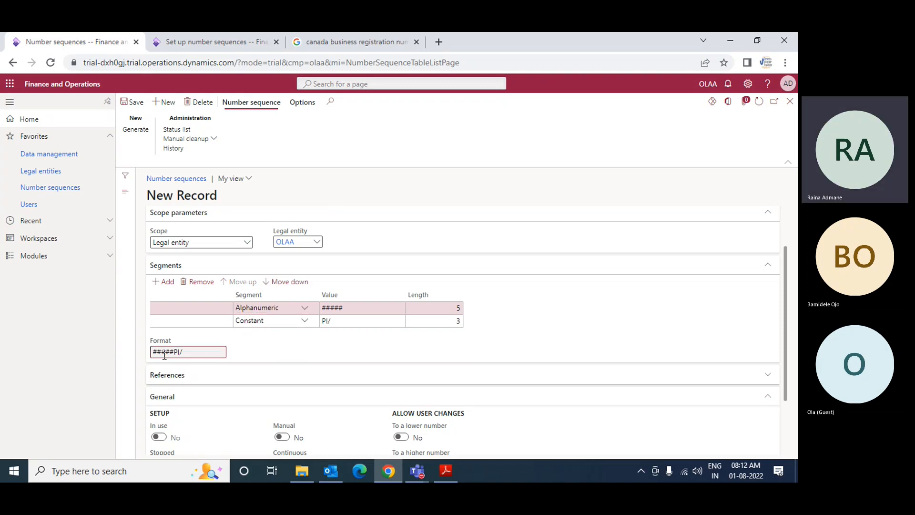
pyautogui.click(332, 322)
pyautogui.write('/')
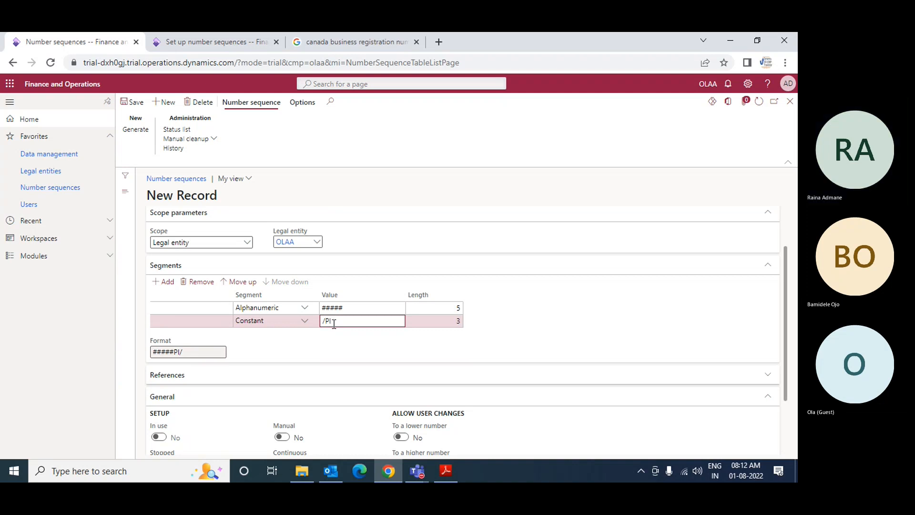
pyautogui.press('Up')
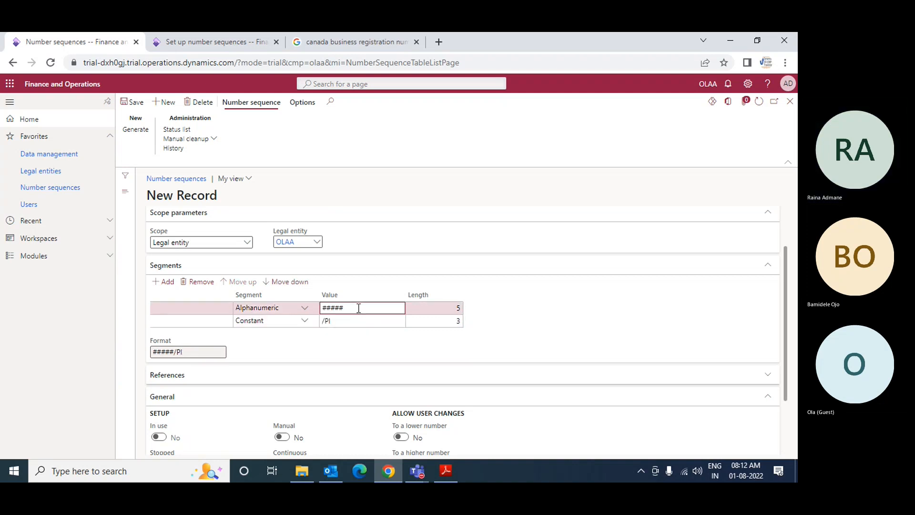
# Move the alphanumeric segment back below the constant segment and add a legal entity segment as the last one.
pyautogui.click(272, 308)
pyautogui.click(290, 281)
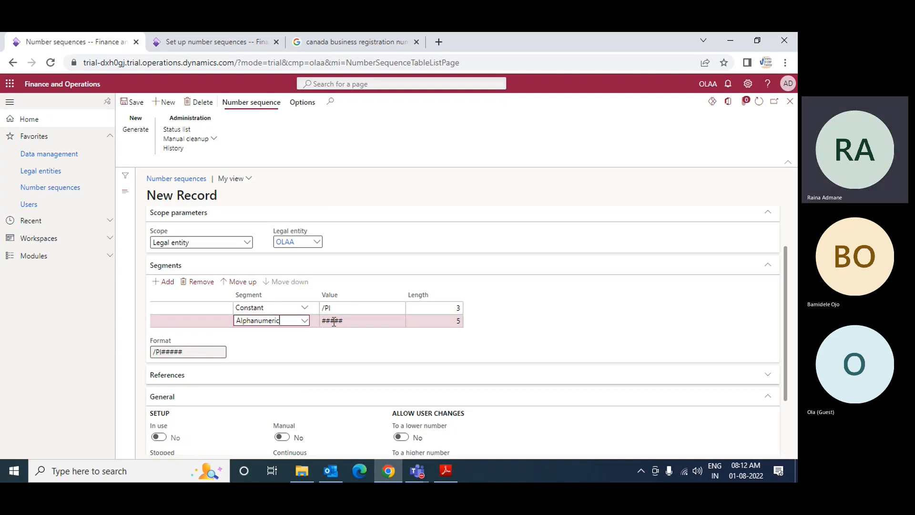
pyautogui.click(172, 283)
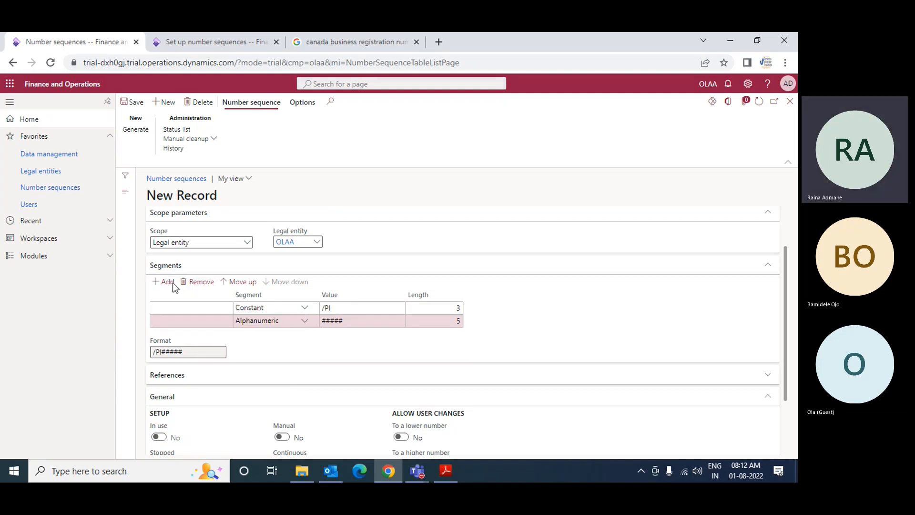
pyautogui.click(304, 320)
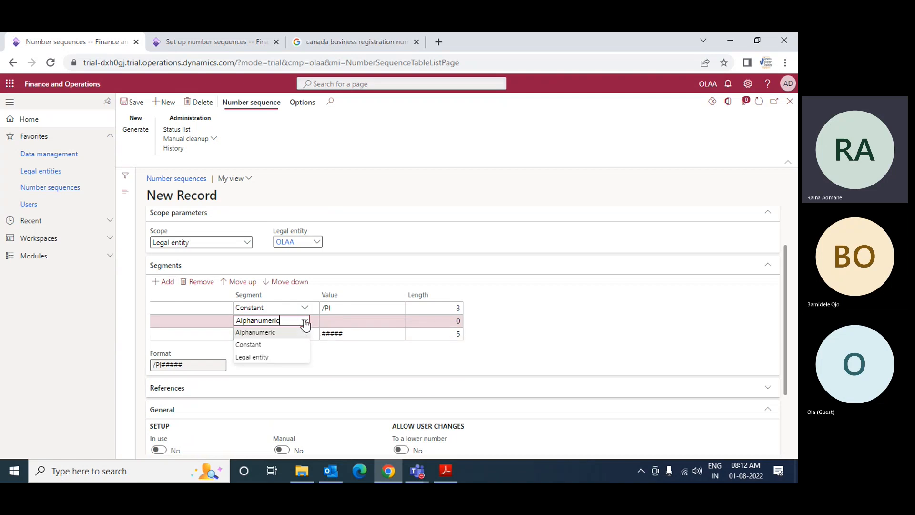
pyautogui.click(253, 357)
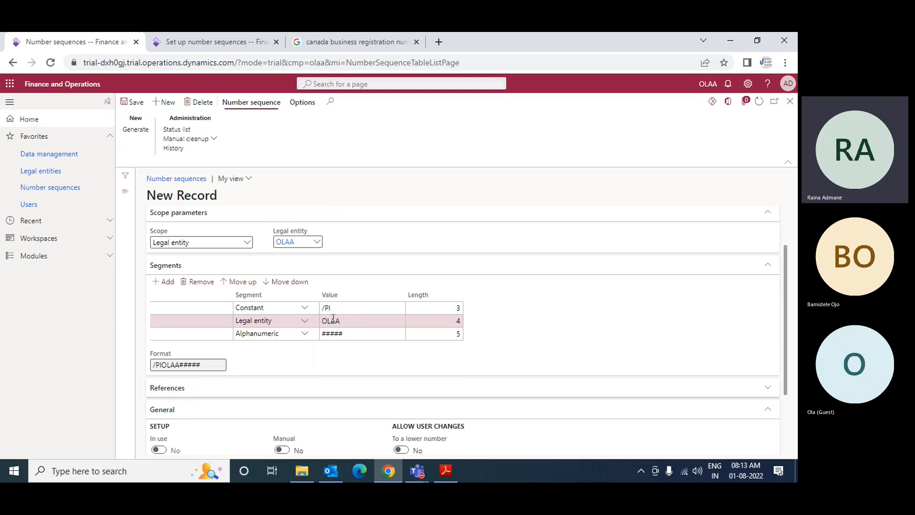
pyautogui.click(287, 282)
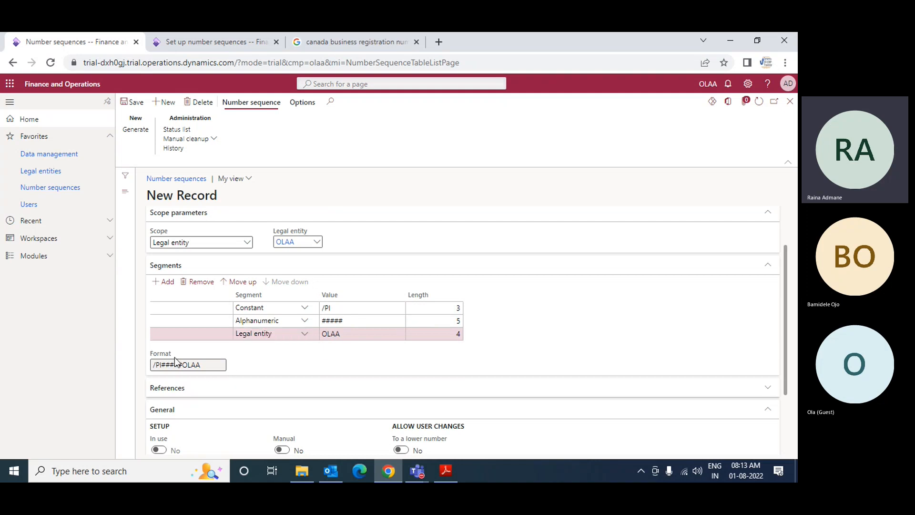
# Delete the leading slash from the constant segment's value so that it reads PI.
pyautogui.click(344, 310)
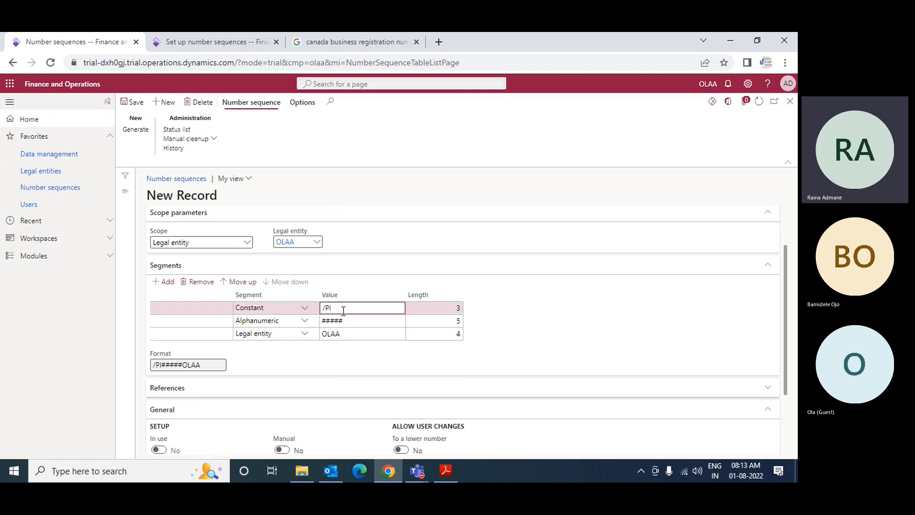
pyautogui.press('Home')
pyautogui.press('Delete')
pyautogui.press('Tab')
pyautogui.press('Tab')
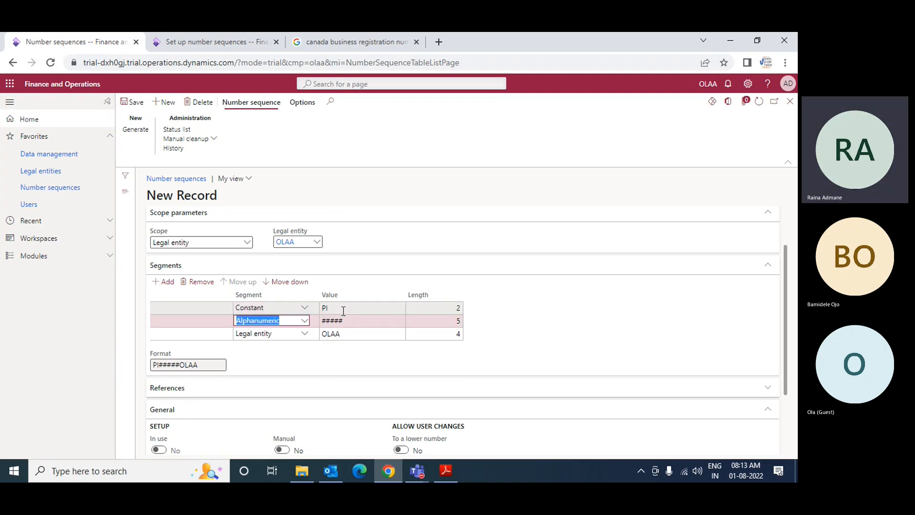
pyautogui.press('Tab')
pyautogui.press('Tab')
pyautogui.press('Tab')
pyautogui.press('Tab')
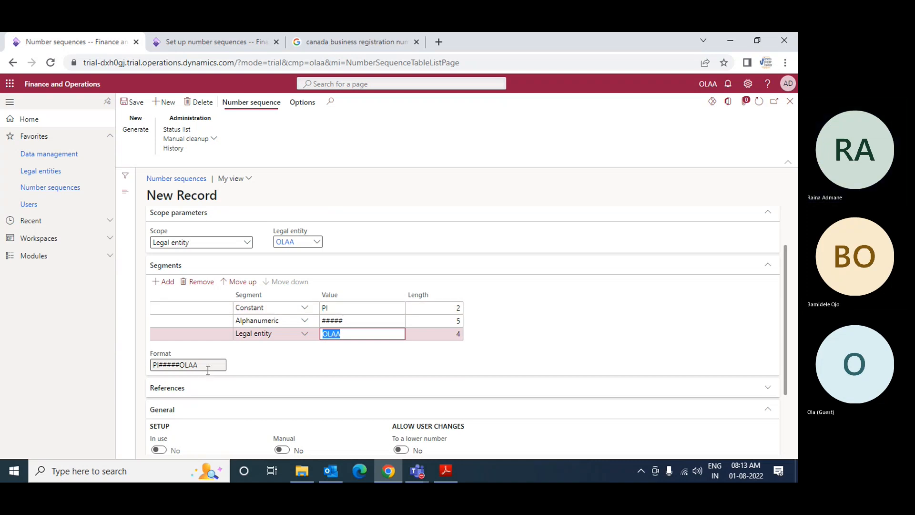
# Add a slash after PI in the constant segment's value and remove the legal entity segment from the end.
pyautogui.click(338, 309)
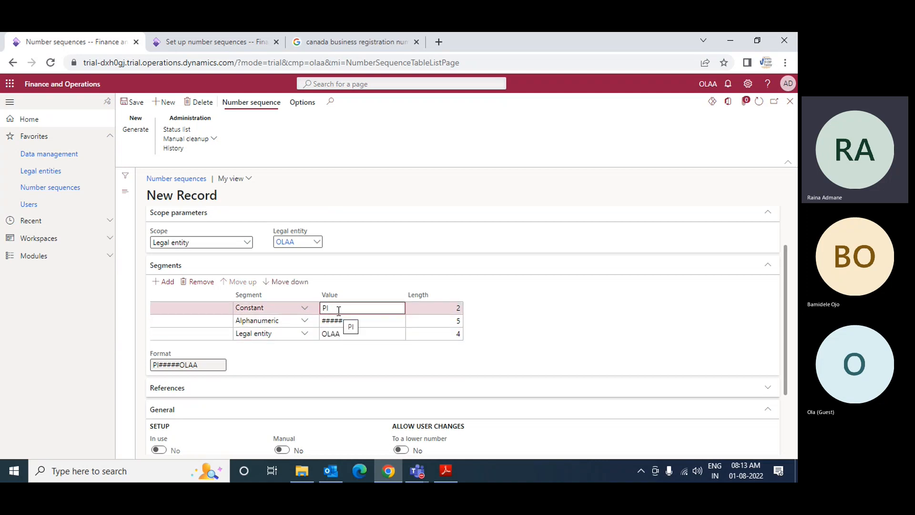
pyautogui.write('/')
pyautogui.click(332, 320)
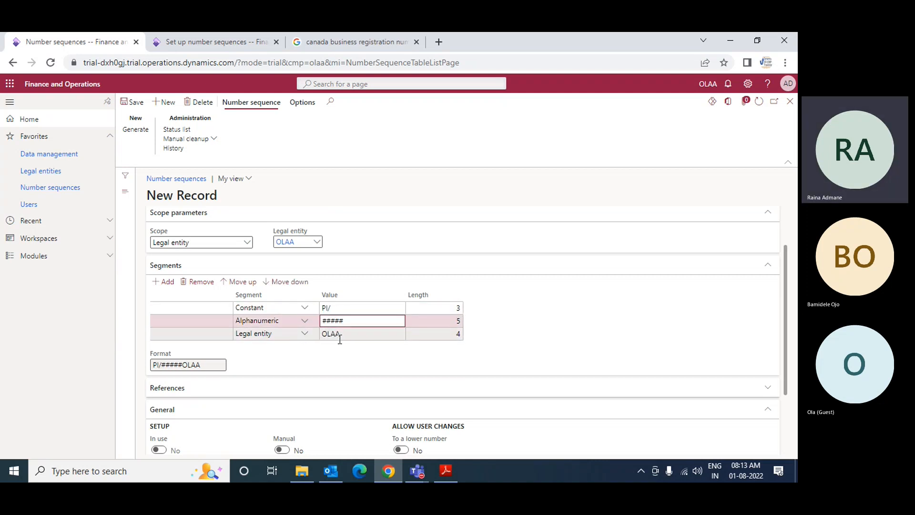
pyautogui.click(340, 337)
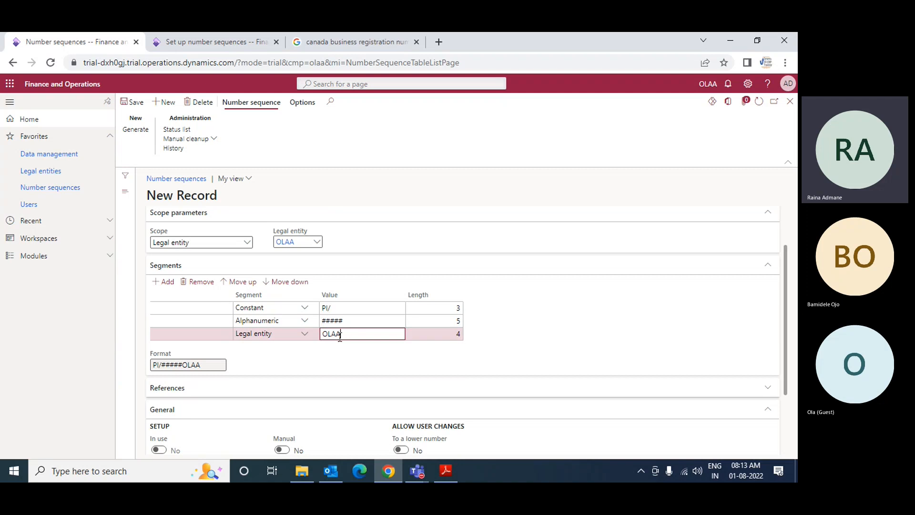
pyautogui.click(202, 283)
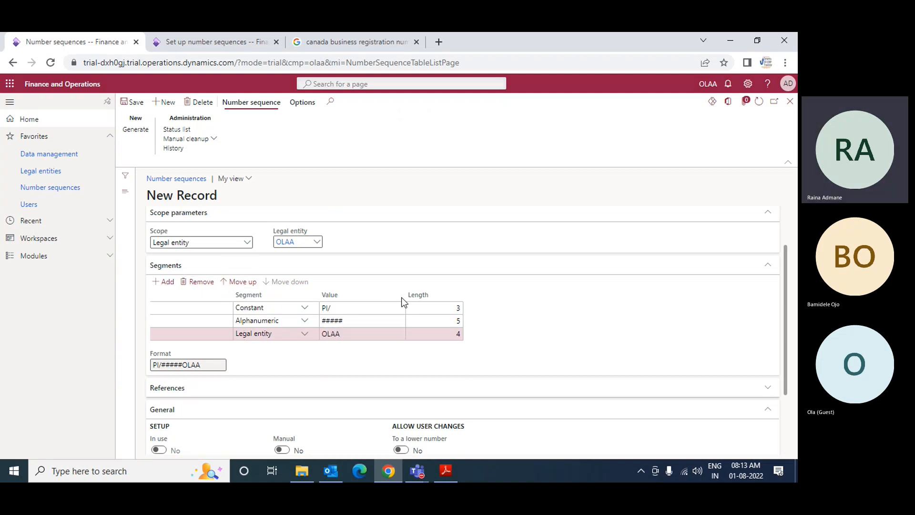
# Expand the References section and examine the references and the General setup options.
pyautogui.scroll(-2, 356, 349)
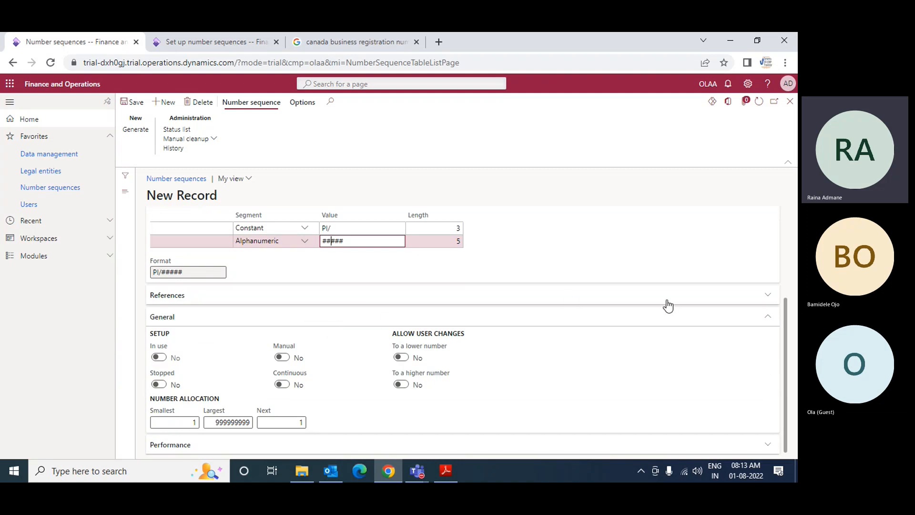
pyautogui.click(639, 299)
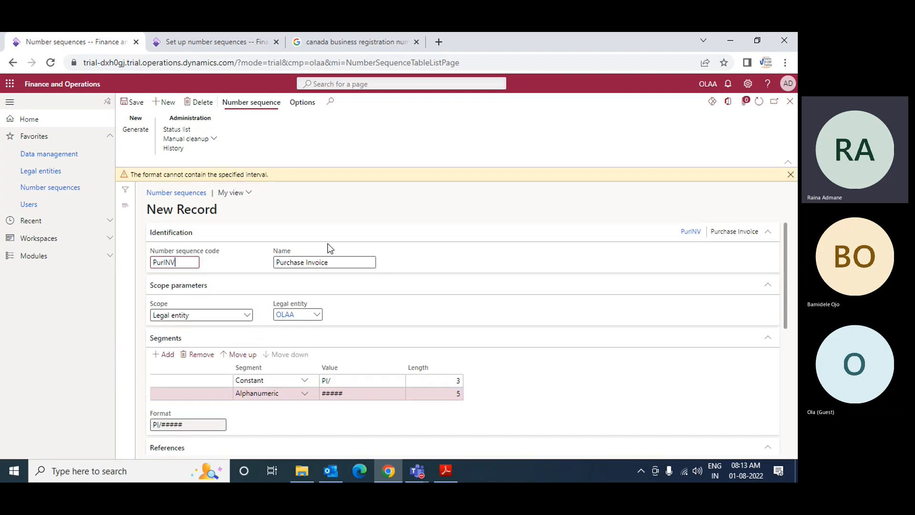
pyautogui.scroll(-5, 343, 409)
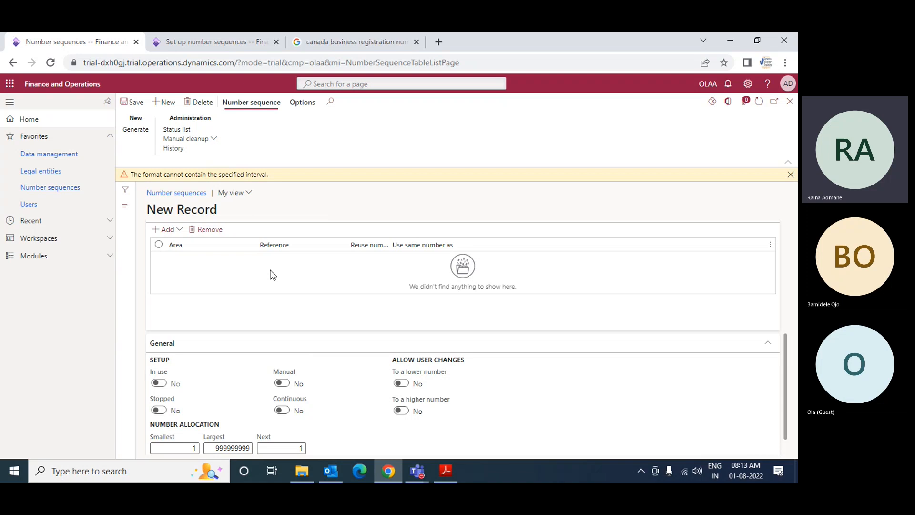
pyautogui.scroll(-1, 272, 275)
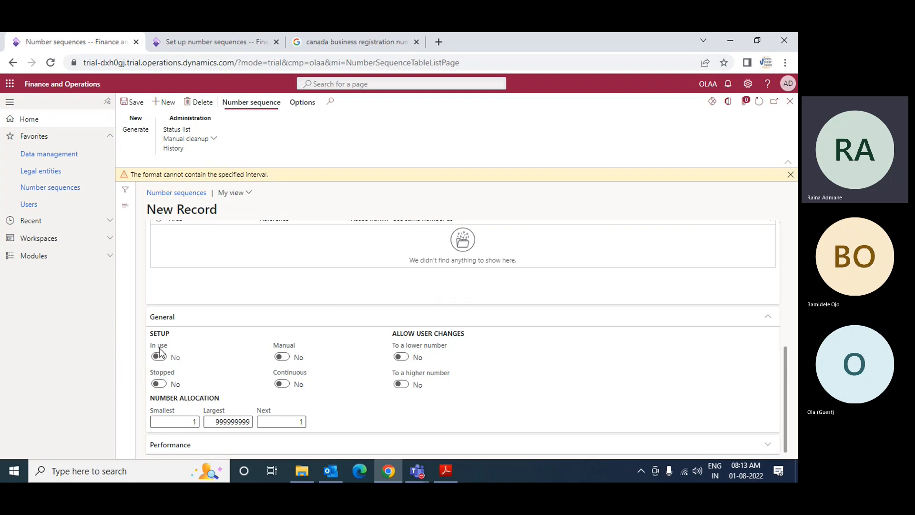
# Set the Manual option to Yes and review the segment format.
pyautogui.click(284, 358)
pyautogui.scroll(3, 286, 363)
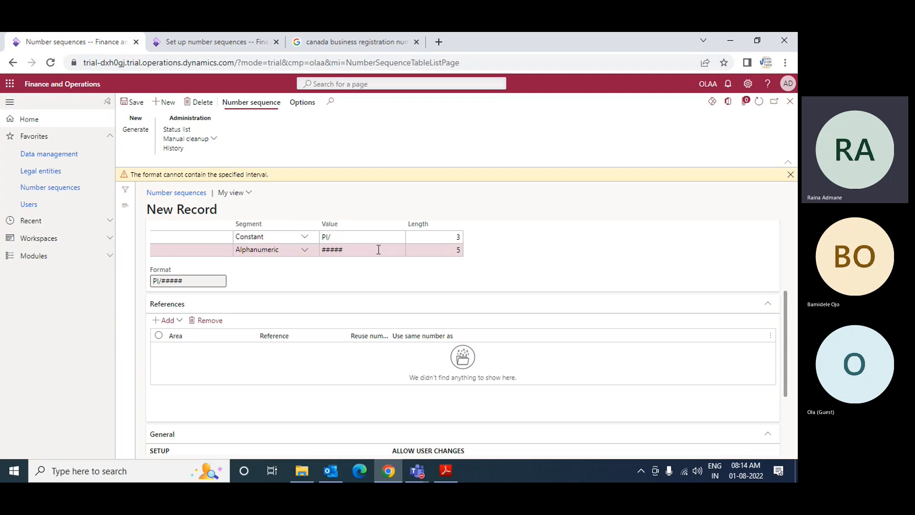
pyautogui.scroll(-3, 347, 313)
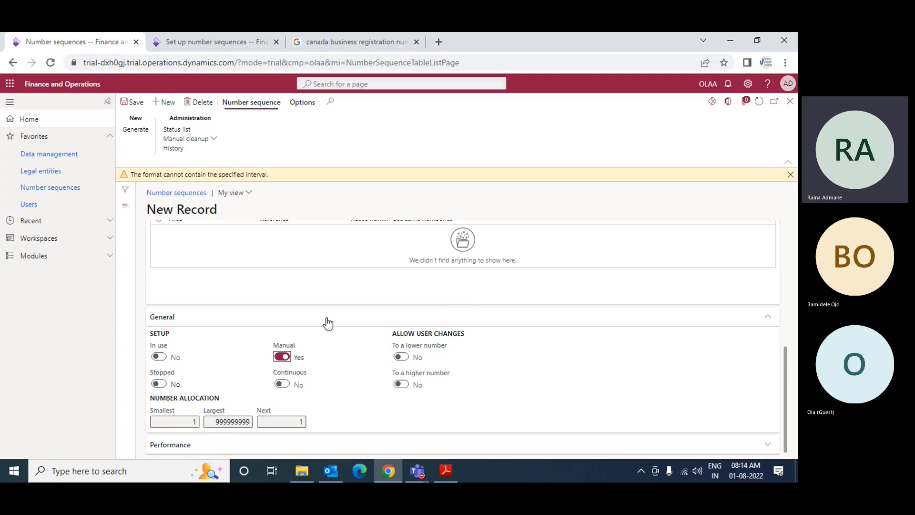
# Set the Manual option to No and the Continuous option to Yes.
pyautogui.click(285, 385)
pyautogui.click(285, 357)
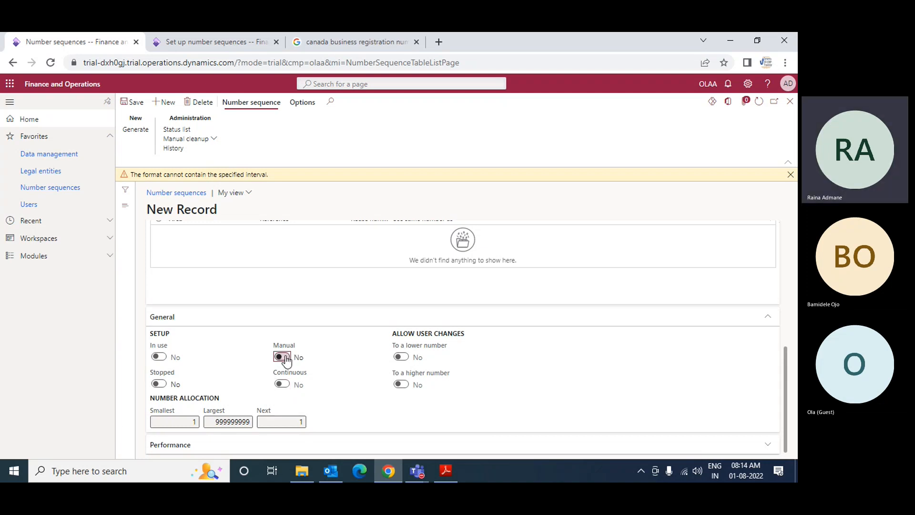
pyautogui.click(283, 385)
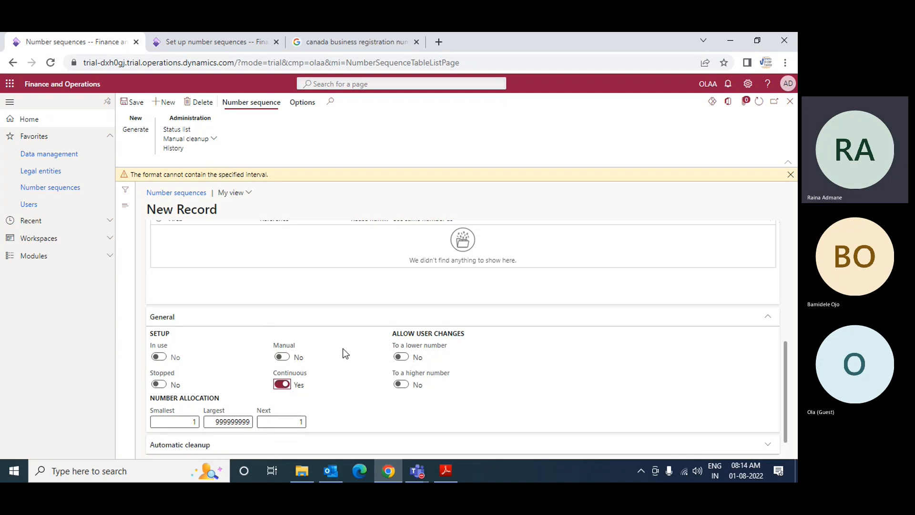
pyautogui.scroll(-1, 411, 330)
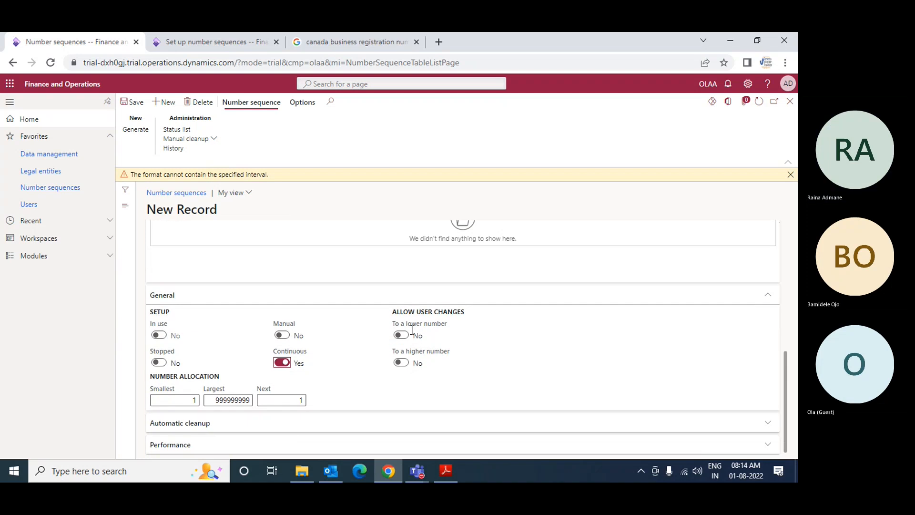
# Set Manual to Yes and Continuous to No, and switch the Stopped option on and off again.
pyautogui.click(288, 340)
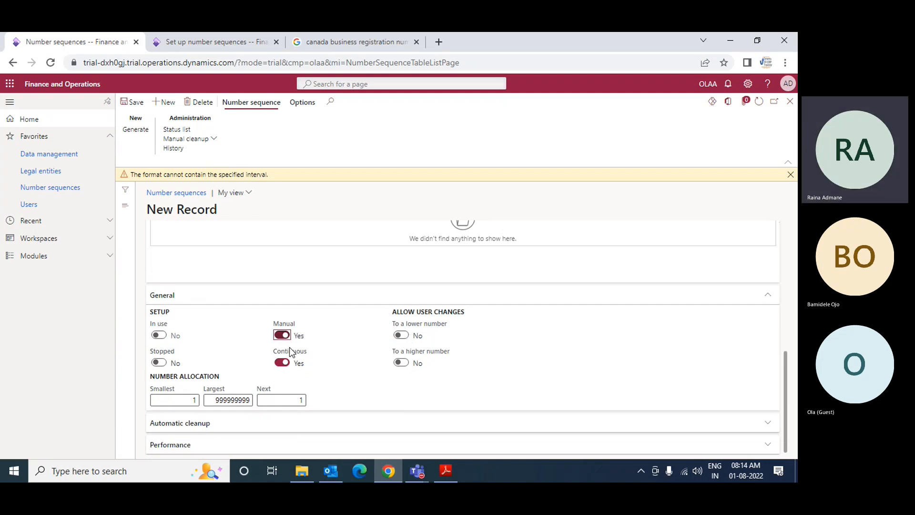
pyautogui.click(283, 363)
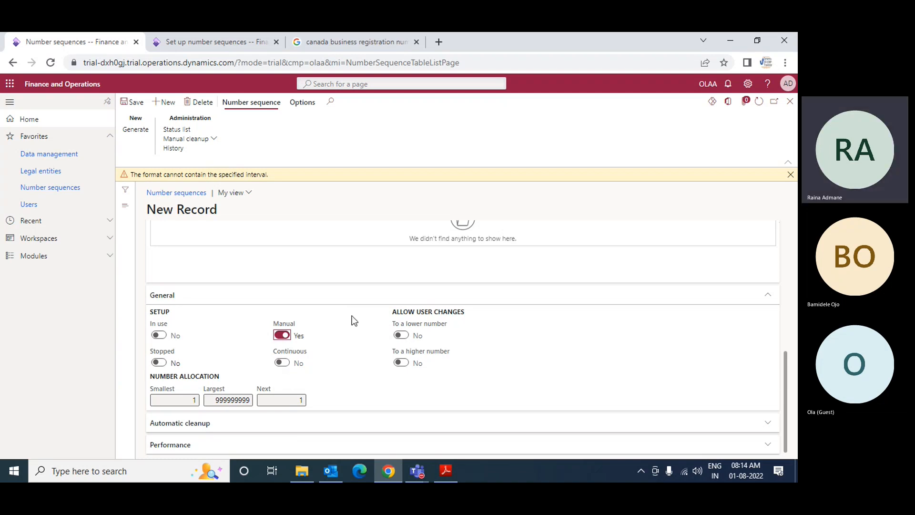
pyautogui.click(159, 364)
pyautogui.click(401, 336)
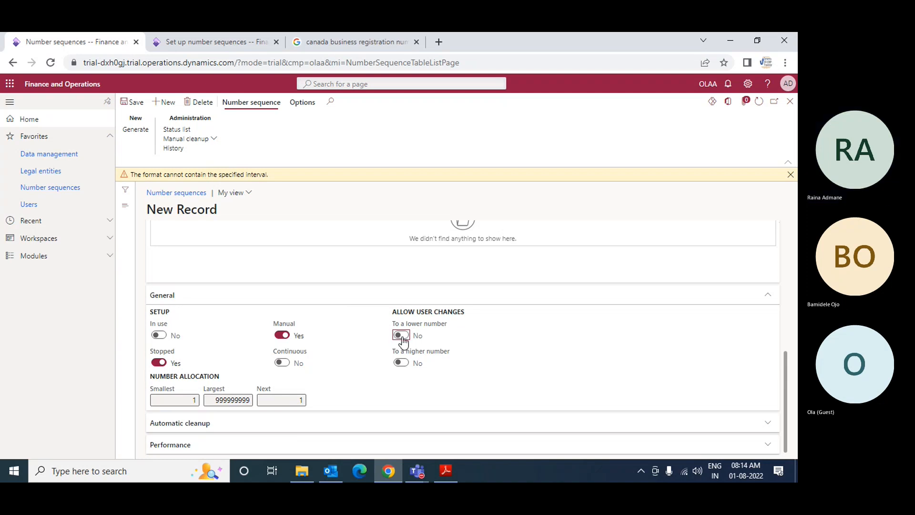
pyautogui.click(159, 362)
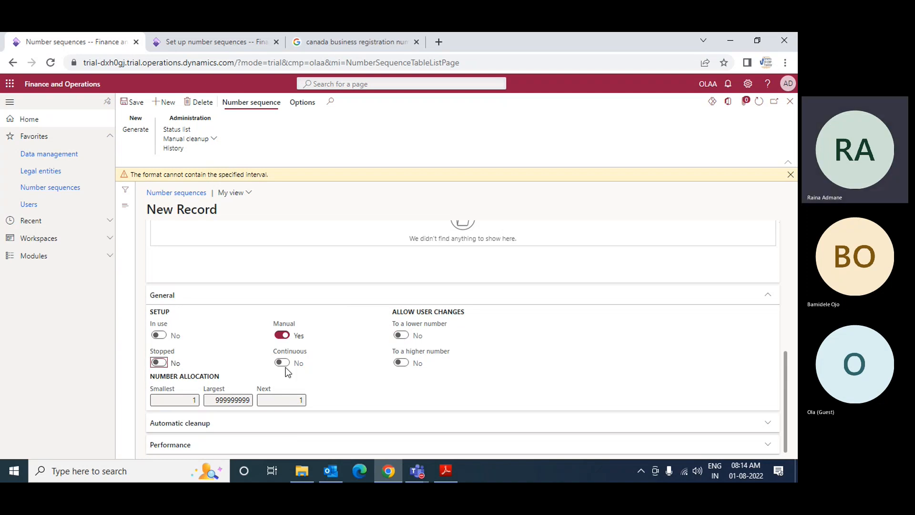
# Try allowing user changes to a lower number, and set both Manual and Continuous to No.
pyautogui.click(401, 336)
pyautogui.click(289, 364)
pyautogui.click(284, 336)
pyautogui.click(284, 366)
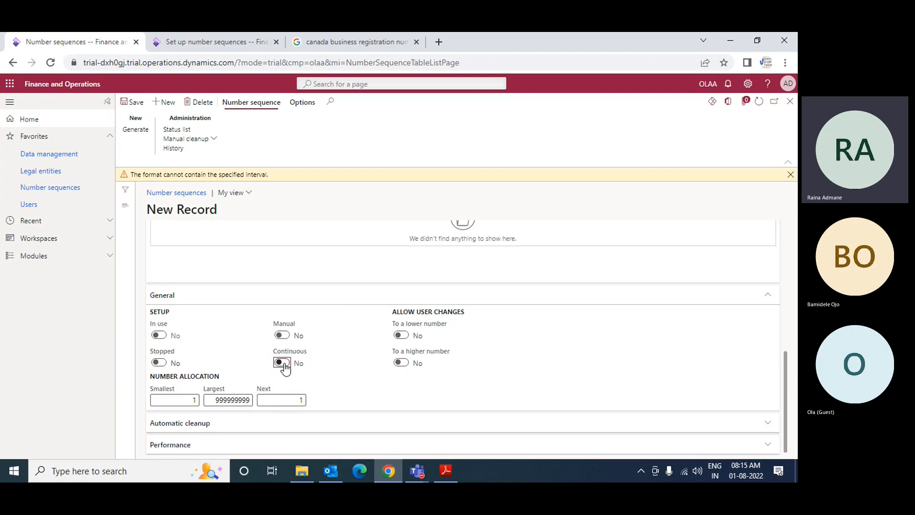
# Set the Continuous option to Yes, and switch allowing user changes to a lower number on and off again.
pyautogui.click(282, 363)
pyautogui.click(400, 336)
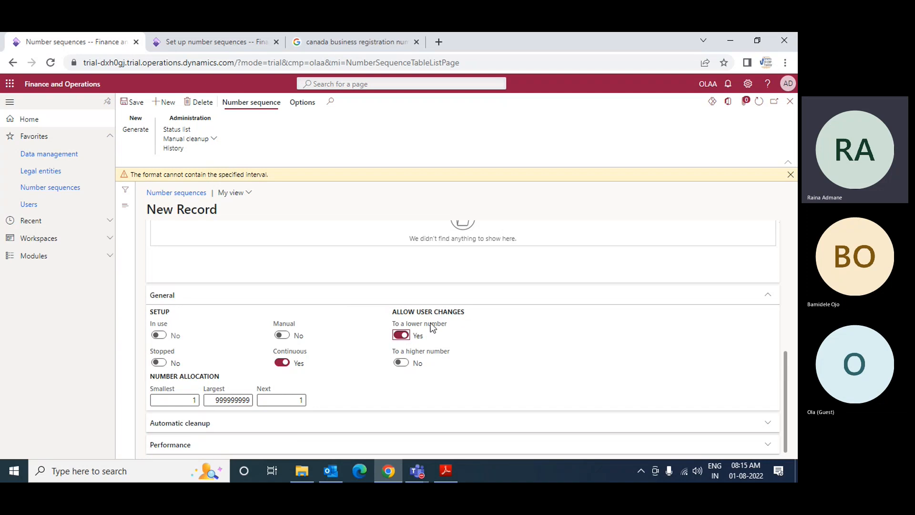
pyautogui.click(399, 336)
# Check the alphanumeric segment's length and set the largest number in the number allocation to 99999.
pyautogui.scroll(5, 405, 381)
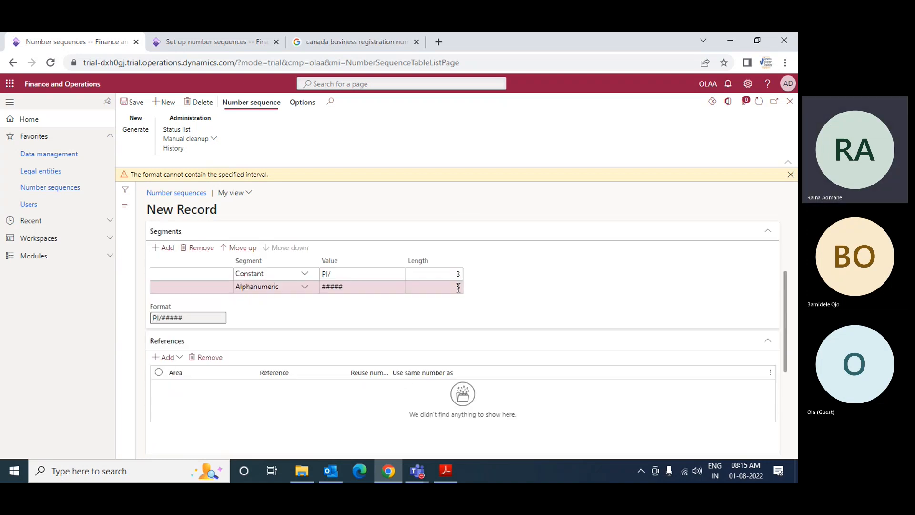
pyautogui.scroll(-5, 497, 350)
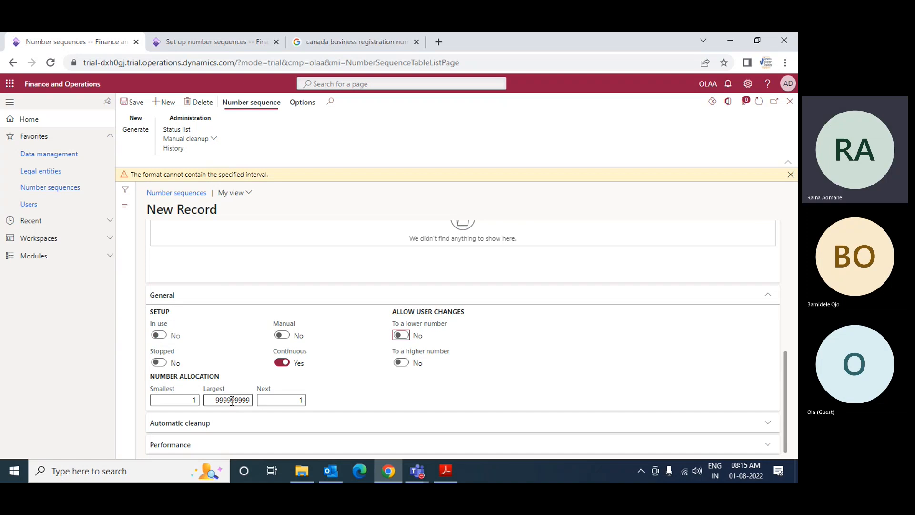
pyautogui.moveTo(232, 400); pyautogui.dragTo(205, 401)
pyautogui.press('BackSpace')
pyautogui.press('Tab')
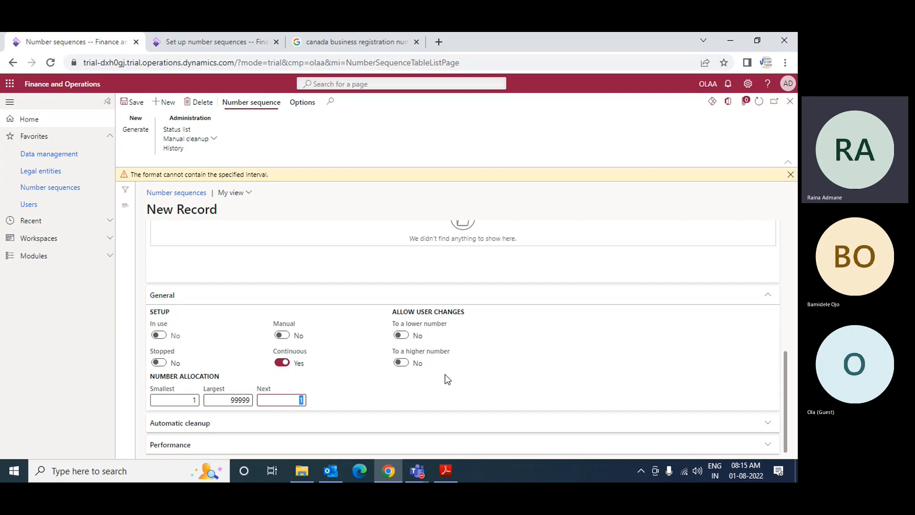
# Expand the Automatic cleanup and Performance settings, and save the Purchase Invoice number sequence.
pyautogui.click(768, 423)
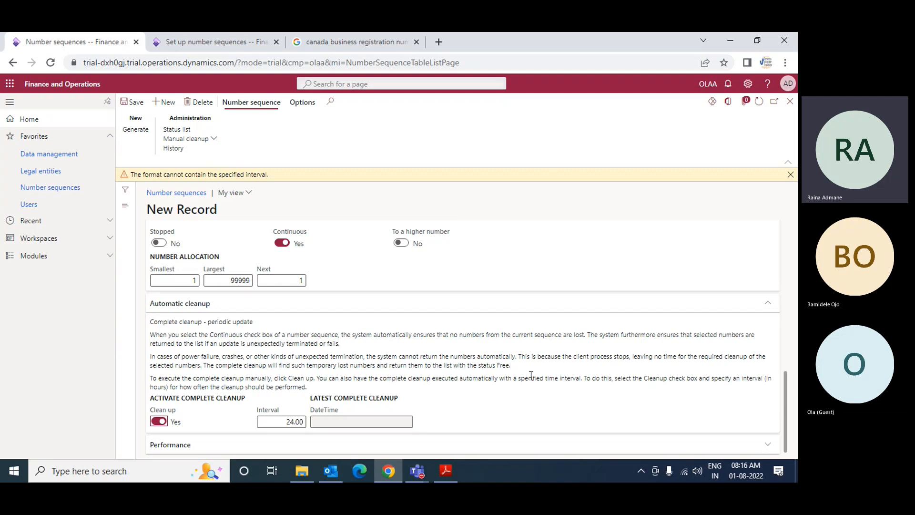
pyautogui.click(768, 444)
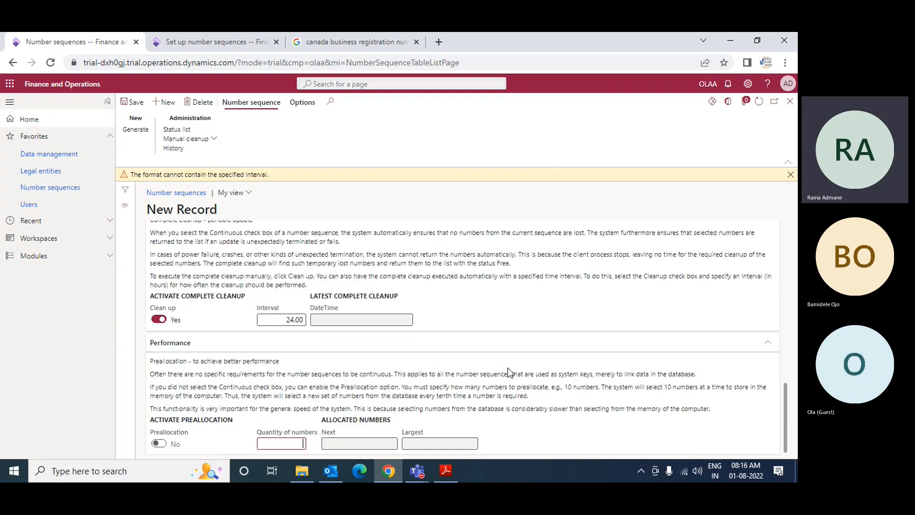
pyautogui.scroll(3, 507, 367)
pyautogui.scroll(10, 505, 372)
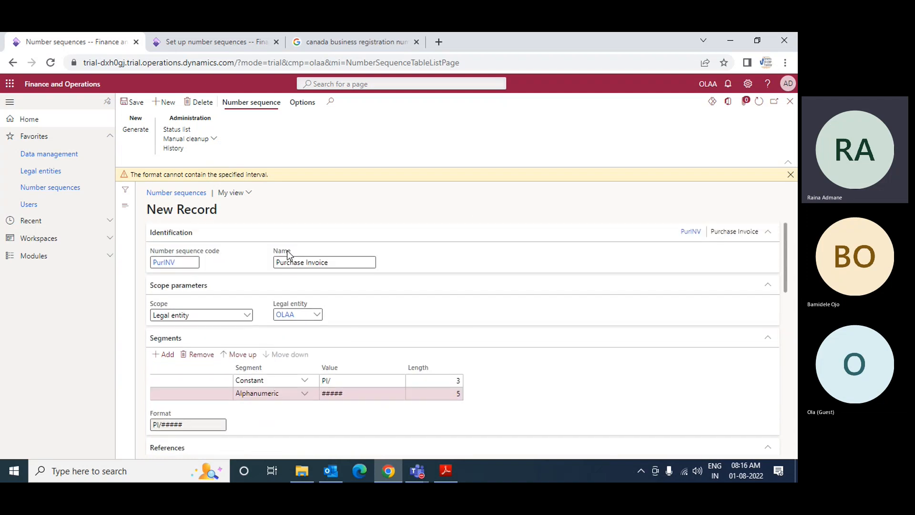
pyautogui.click(136, 103)
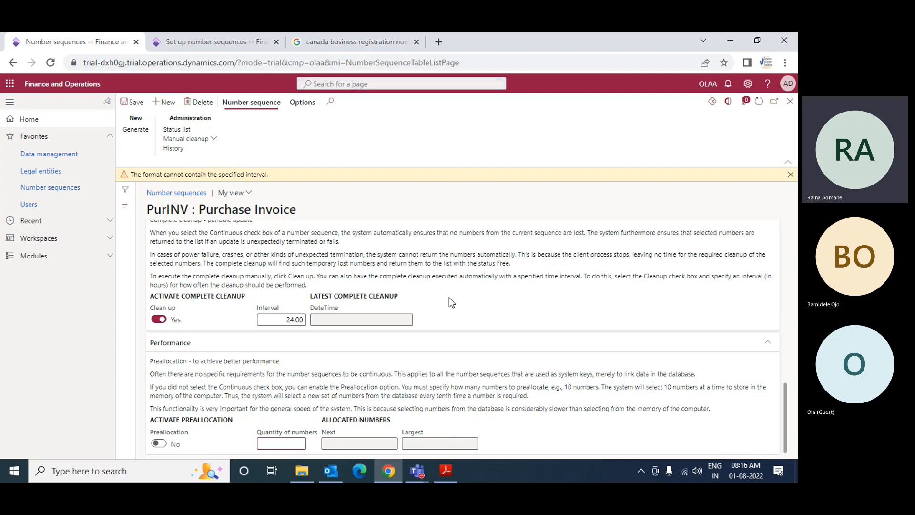
pyautogui.scroll(15, 449, 300)
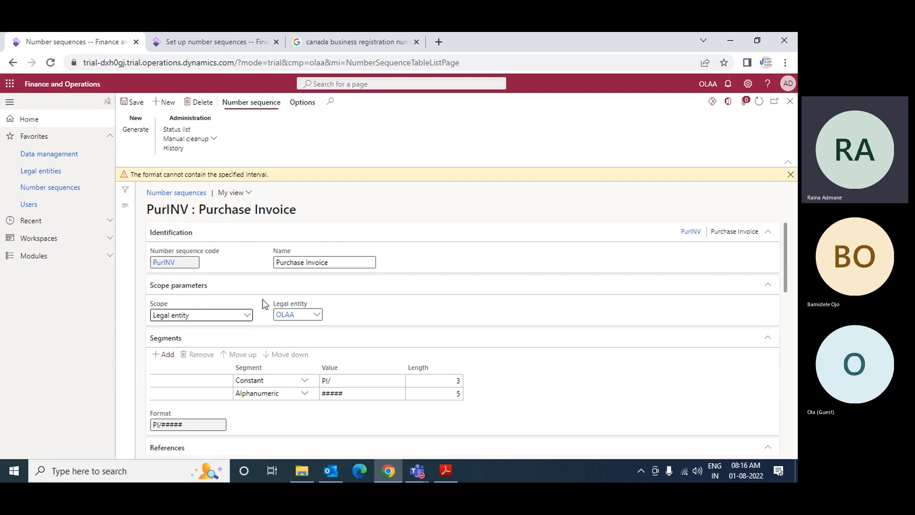
# View the status list of the Purchase Invoice number sequence and dismiss the format interval warning.
pyautogui.click(185, 132)
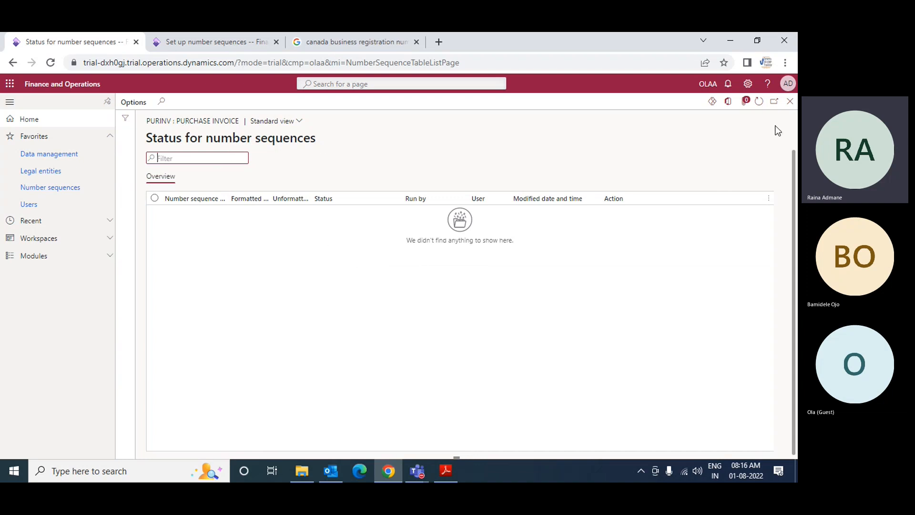
pyautogui.click(789, 102)
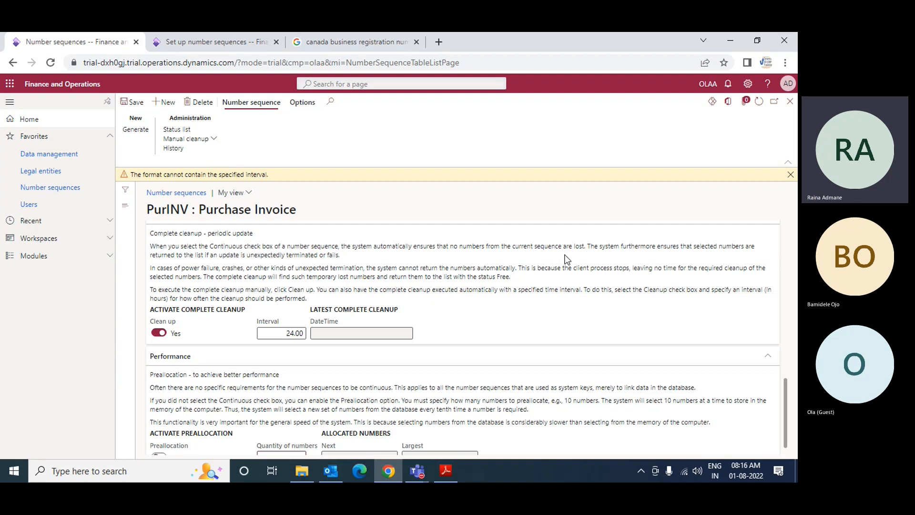
pyautogui.click(790, 175)
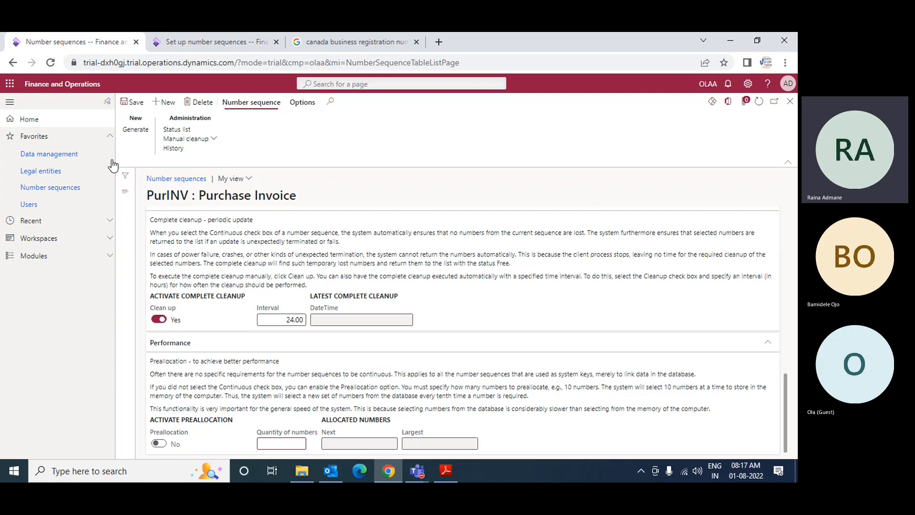
pyautogui.click(172, 130)
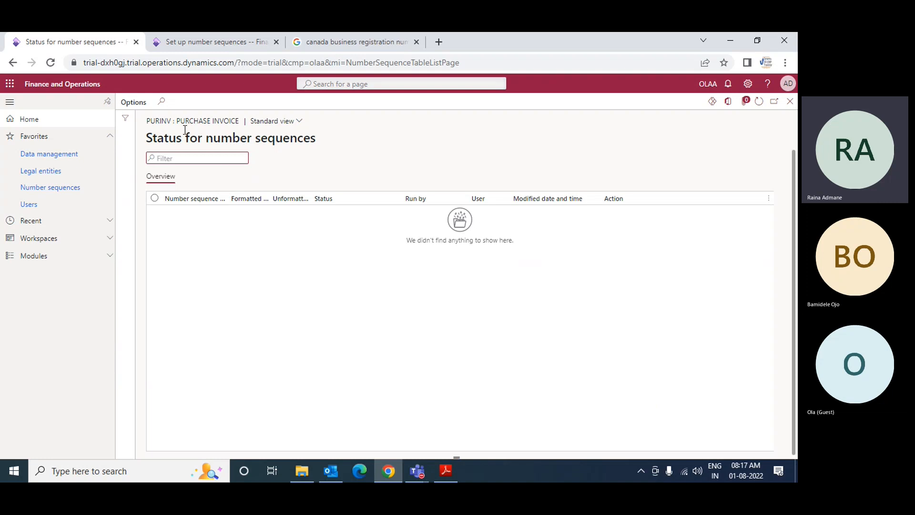
pyautogui.click(790, 101)
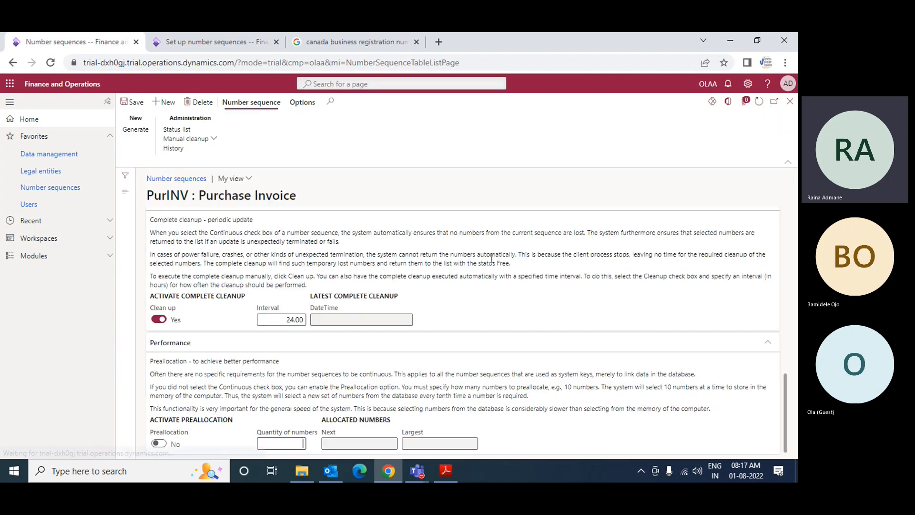
# Review the saved PurINV record's scope, segments and general settings, and collapse its References section.
pyautogui.scroll(3, 356, 343)
pyautogui.scroll(-3, 357, 348)
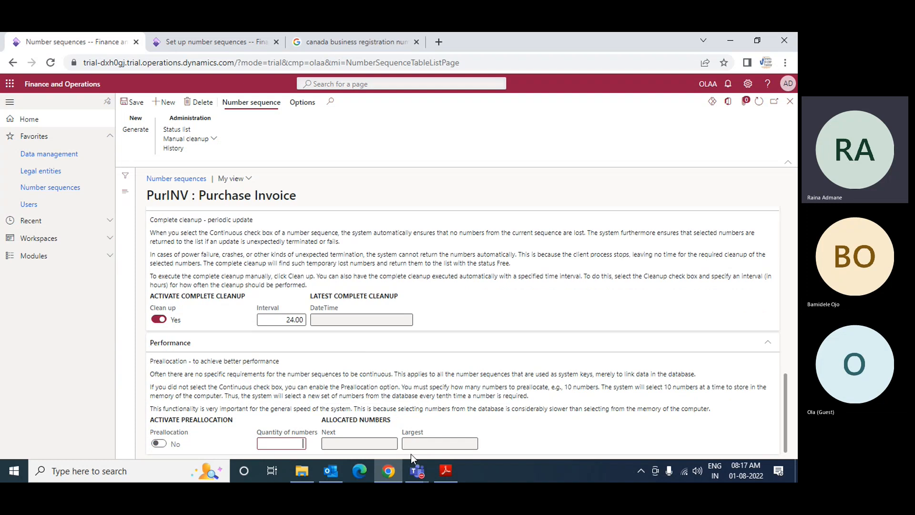
pyautogui.scroll(5, 396, 394)
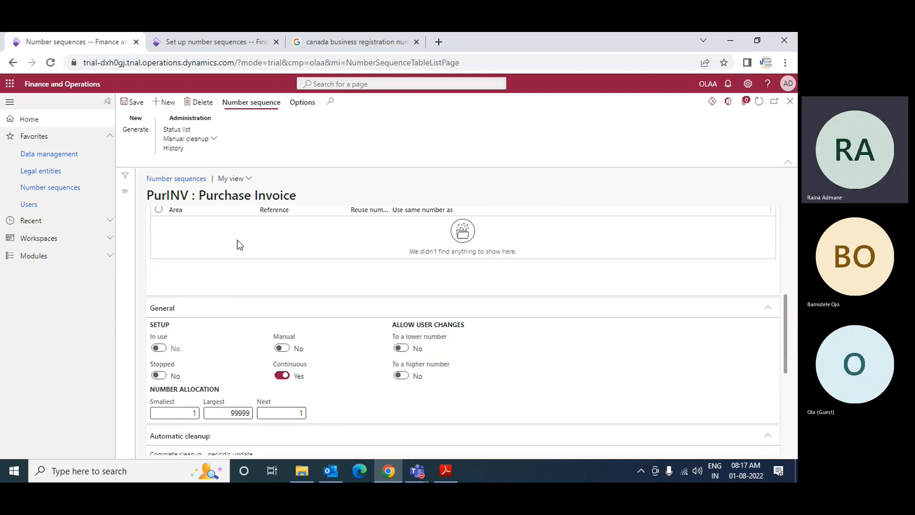
pyautogui.scroll(5, 263, 300)
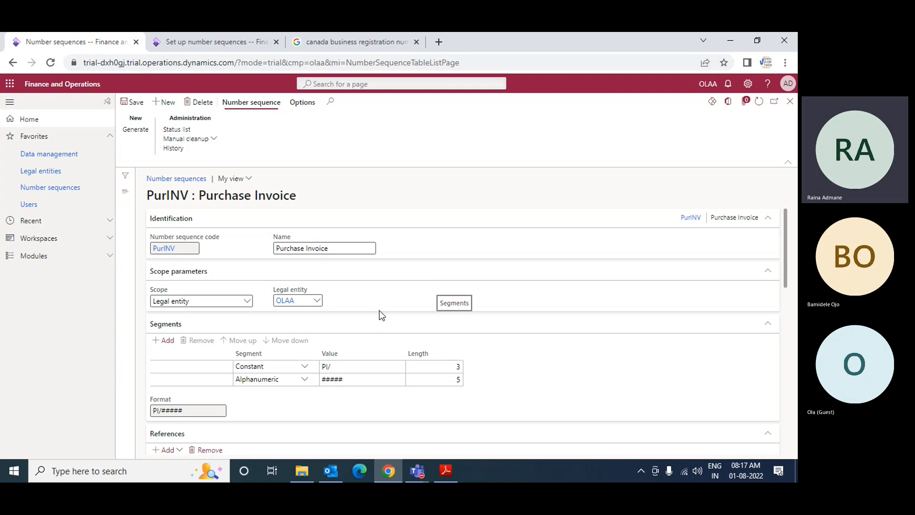
pyautogui.scroll(-1, 432, 320)
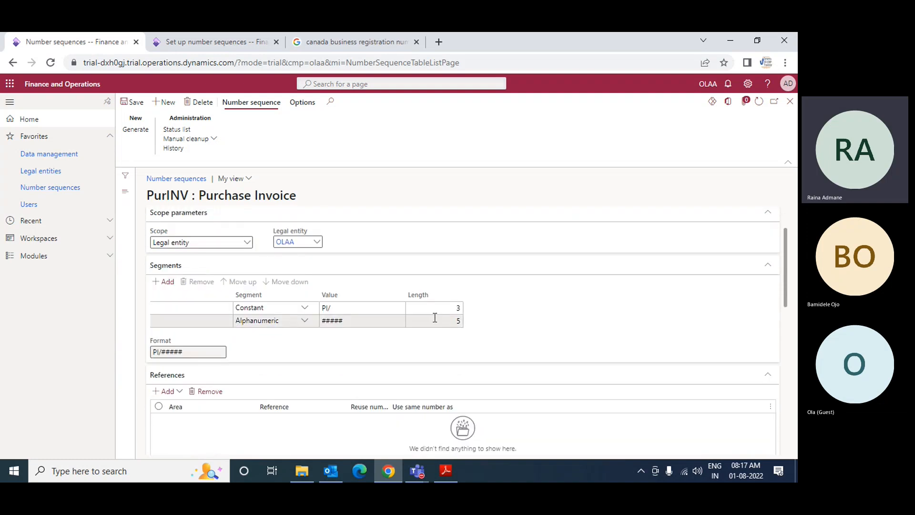
pyautogui.scroll(-2, 436, 317)
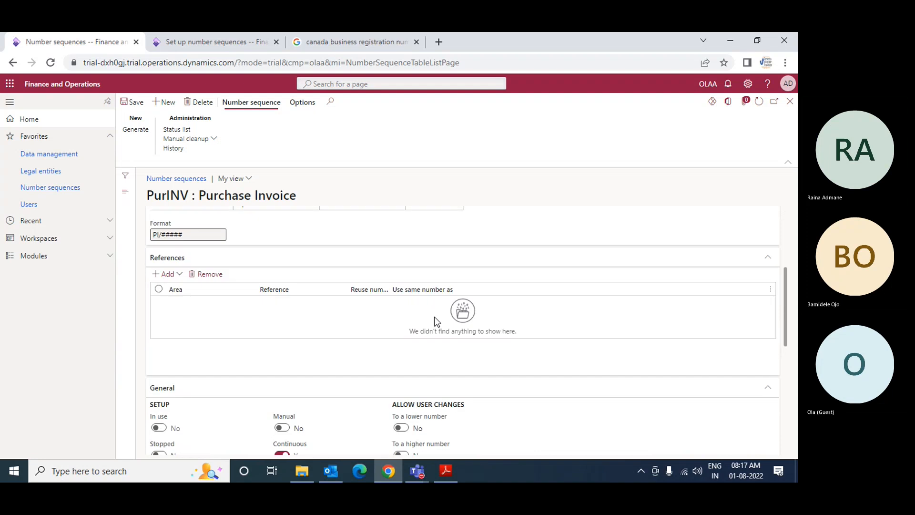
pyautogui.click(768, 260)
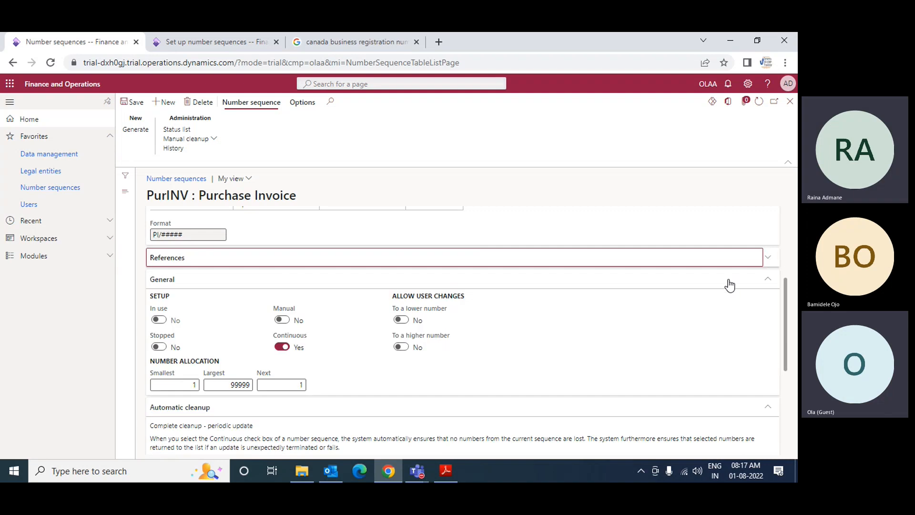
# Switch to the Set up number sequences wizard, dismiss its company warning and advance to the Setup stage.
pyautogui.click(202, 42)
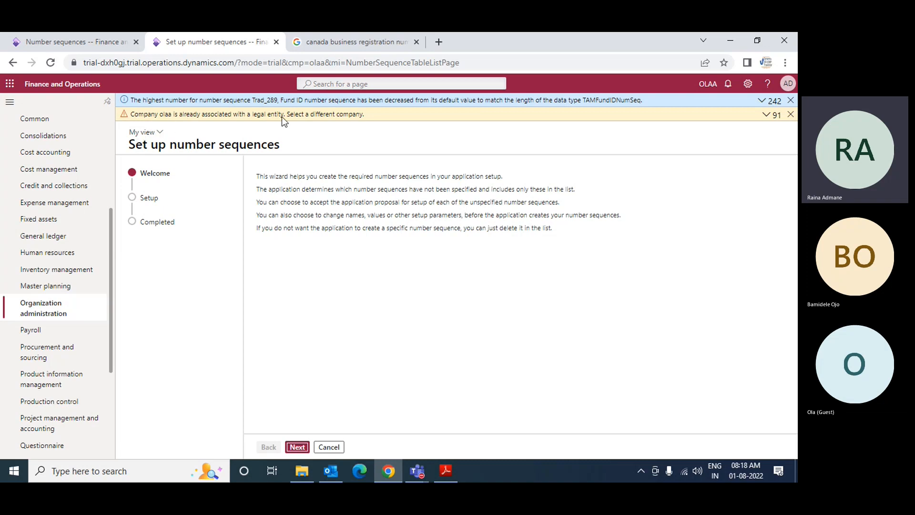
pyautogui.click(791, 114)
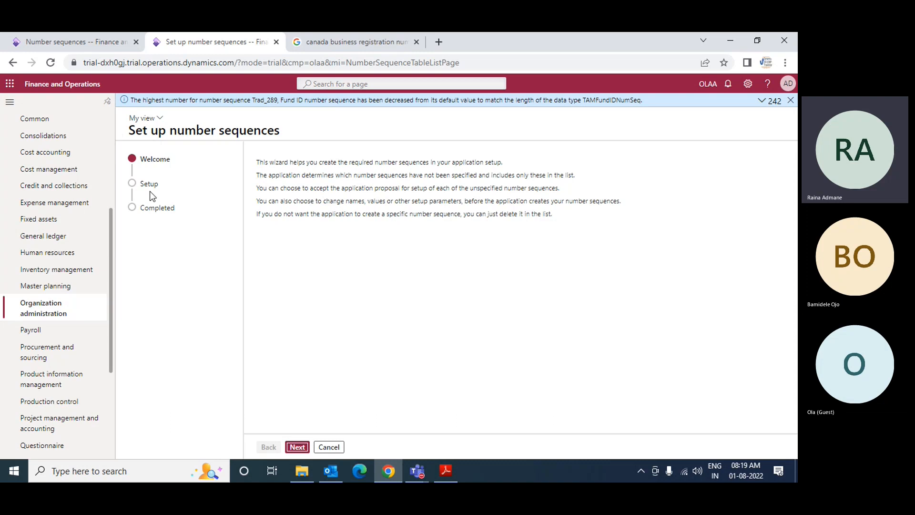
pyautogui.click(298, 447)
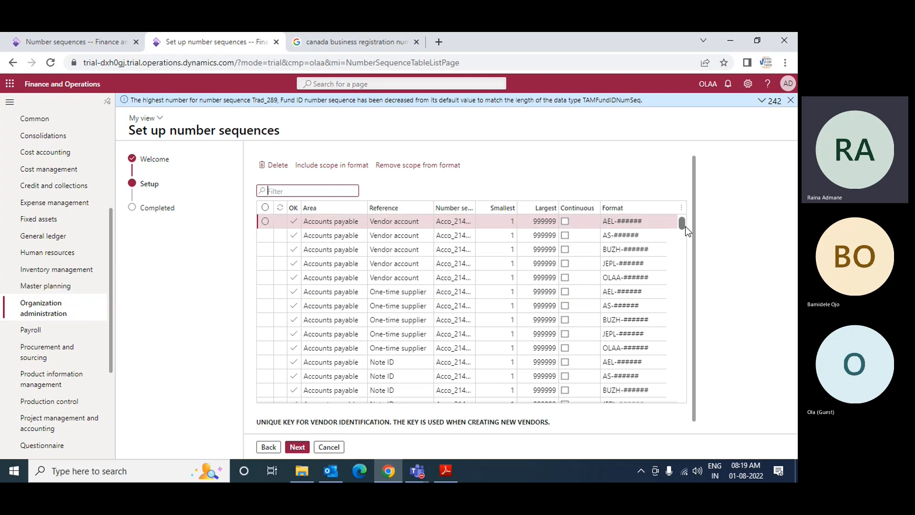
# Examine the company prefixes in the Format column of the proposed number sequences, such as BUZH and OLAA.
pyautogui.moveTo(686, 227); pyautogui.dragTo(687, 196)
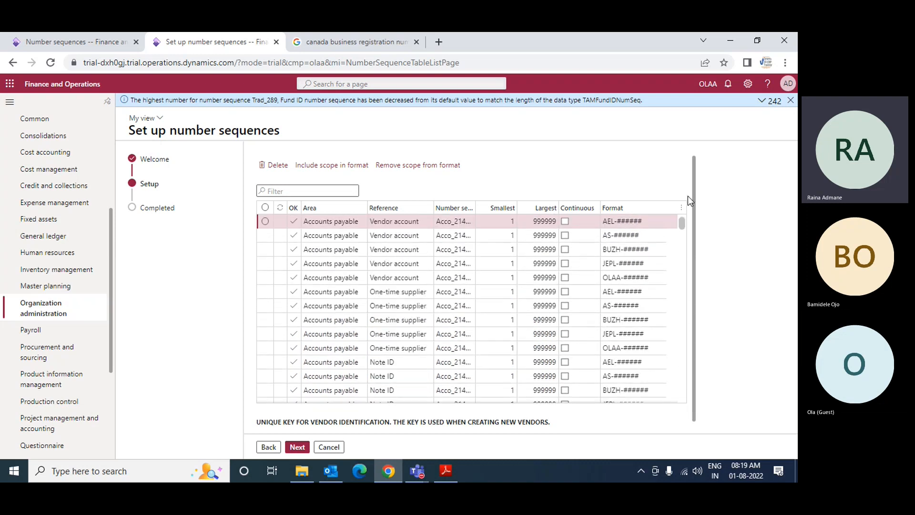
pyautogui.click(626, 221)
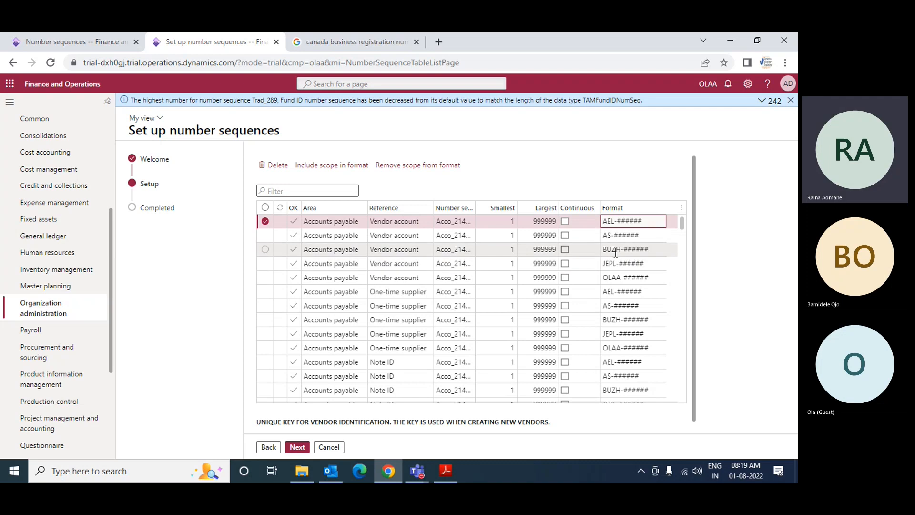
pyautogui.moveTo(604, 251); pyautogui.dragTo(621, 250)
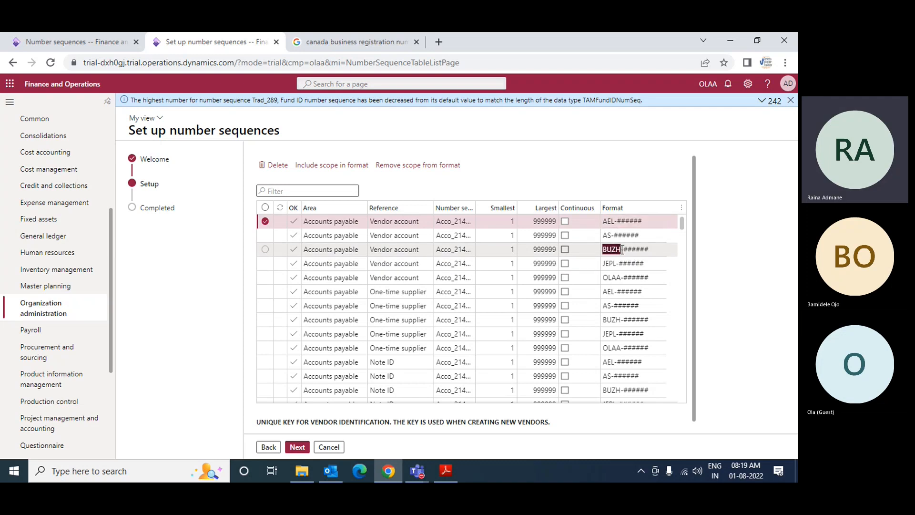
pyautogui.scroll(-2, 622, 250)
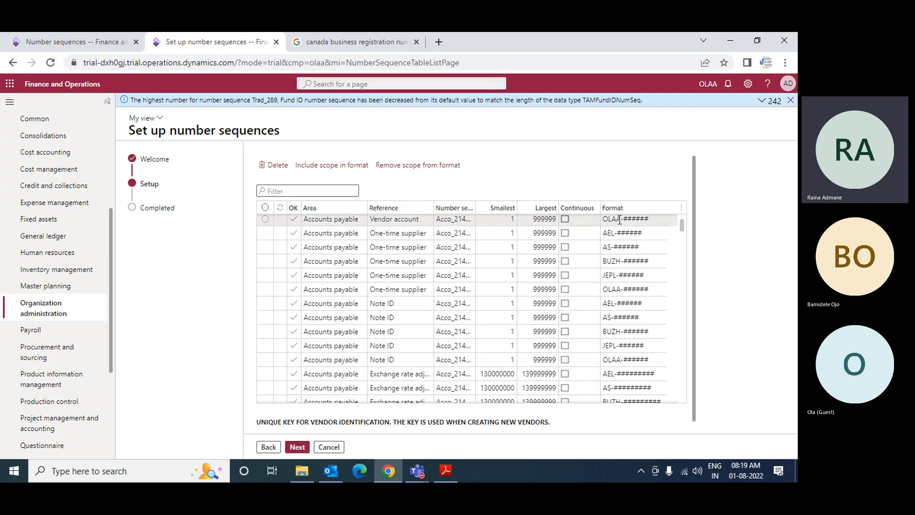
pyautogui.moveTo(622, 218); pyautogui.dragTo(602, 219)
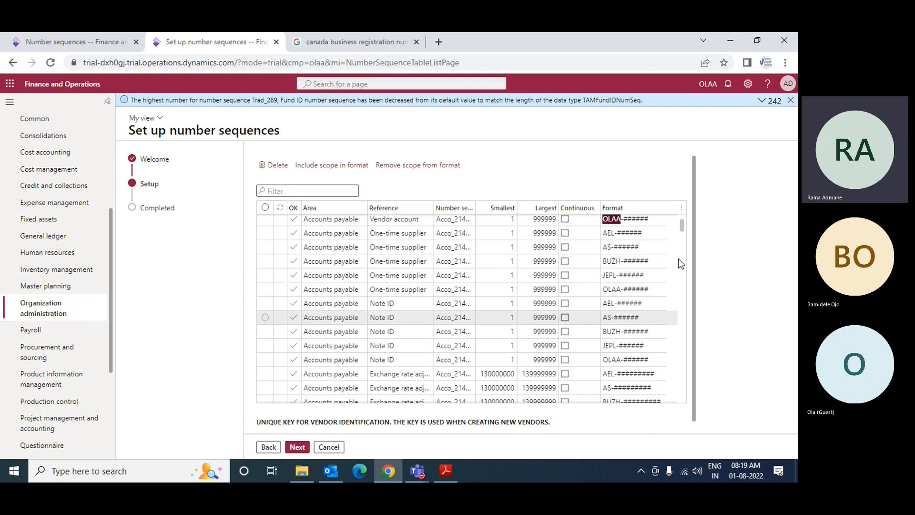
pyautogui.scroll(-5, 680, 267)
pyautogui.moveTo(677, 350); pyautogui.dragTo(695, 238)
pyautogui.moveTo(687, 196); pyautogui.dragTo(669, 199)
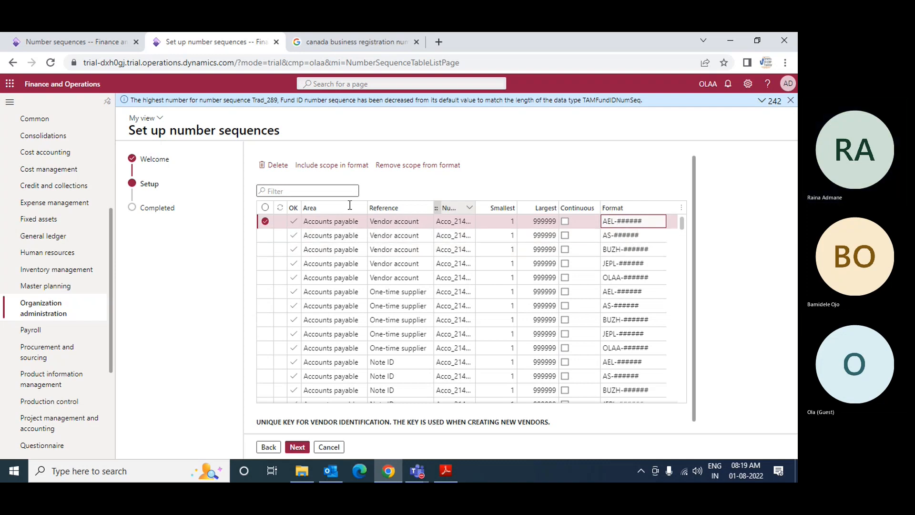
# Filter the proposed number sequences to formats beginning with BUZH and delete all of the matching records.
pyautogui.click(662, 211)
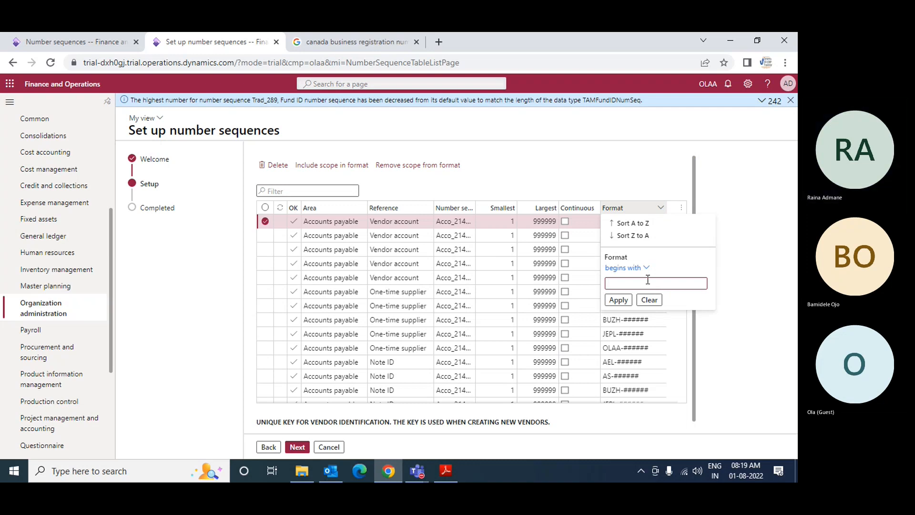
pyautogui.write('BUZH')
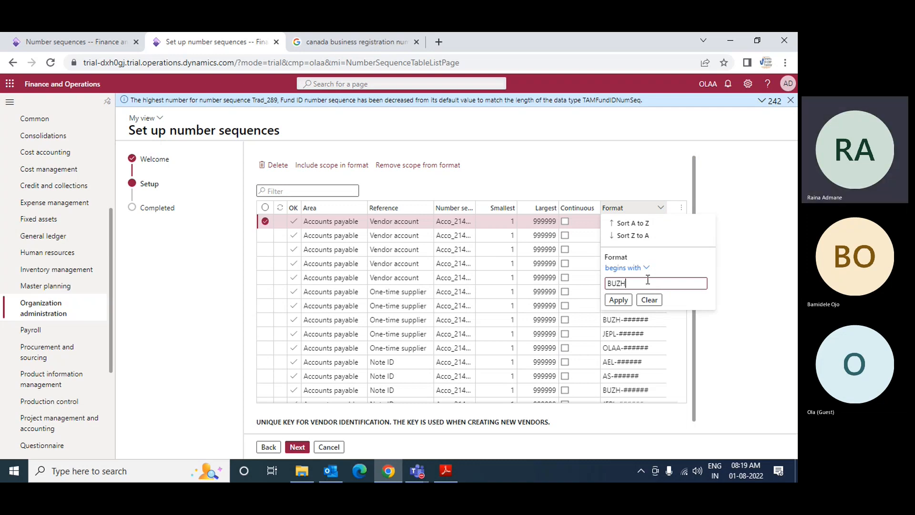
pyautogui.press('Escape')
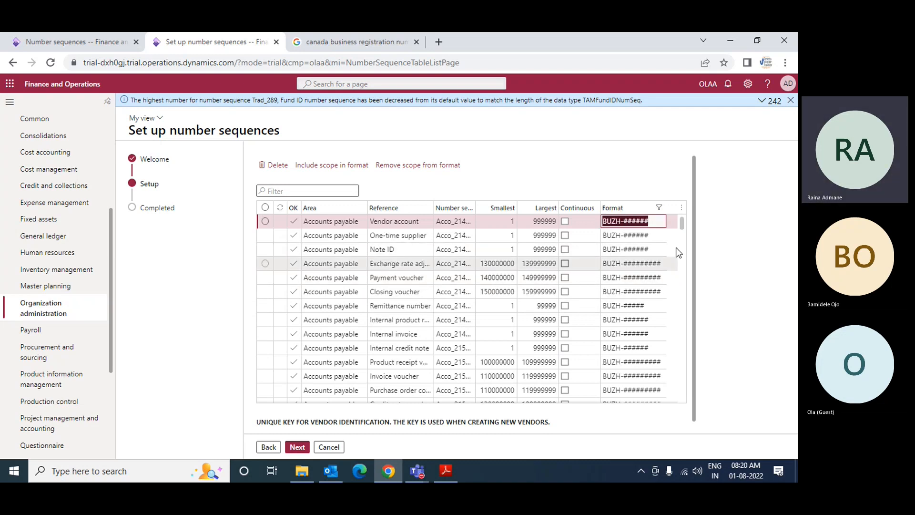
pyautogui.moveTo(683, 222)
pyautogui.mouseDown()
pyautogui.moveTo(689, 411)
pyautogui.moveTo(691, 202)
pyautogui.moveTo(679, 219)
pyautogui.mouseUp()
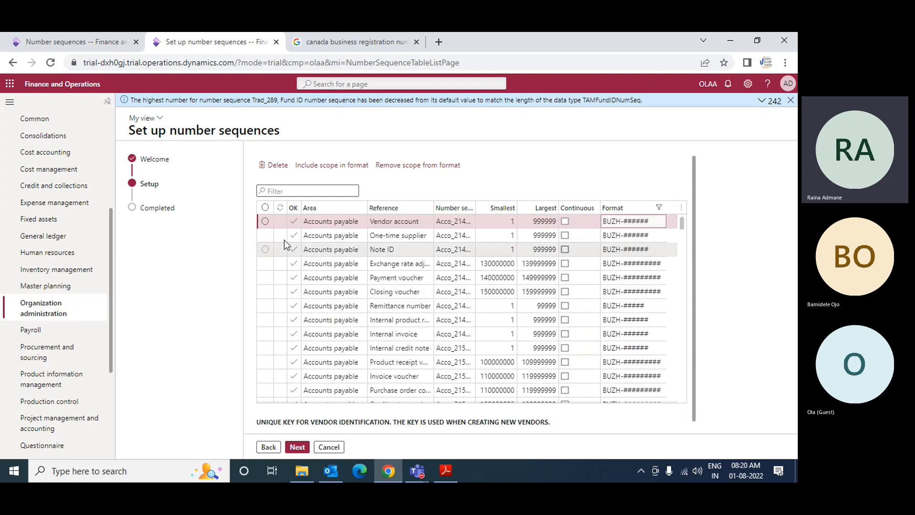
pyautogui.click(266, 208)
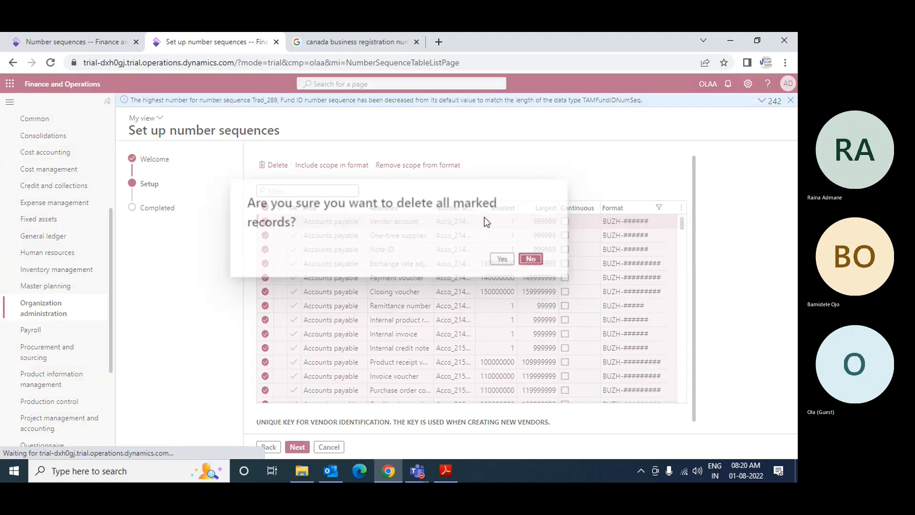
pyautogui.click(498, 259)
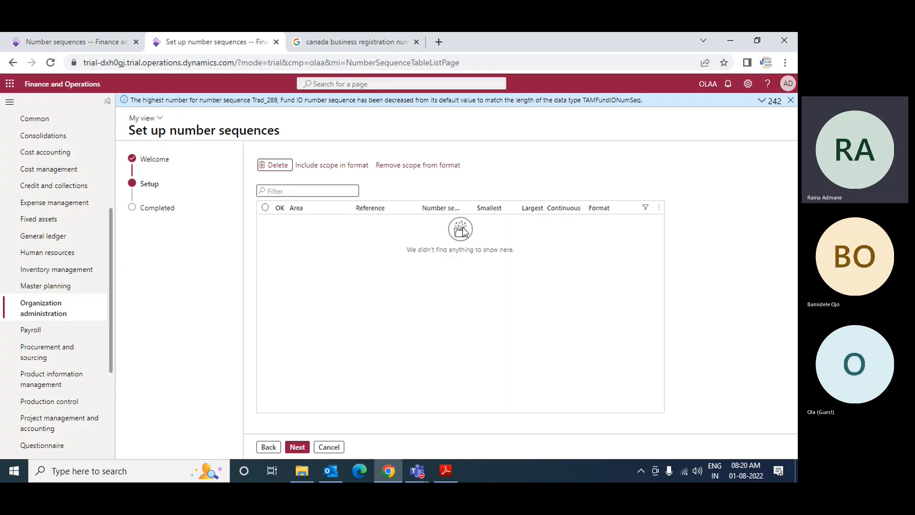
# Filter the proposed number sequences to formats that do not contain OLAA.
pyautogui.click(647, 210)
pyautogui.click(648, 209)
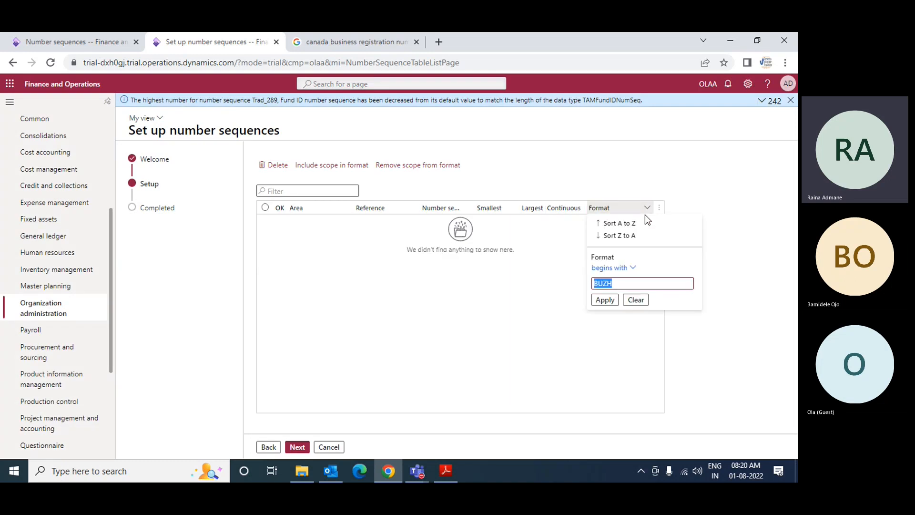
pyautogui.click(633, 268)
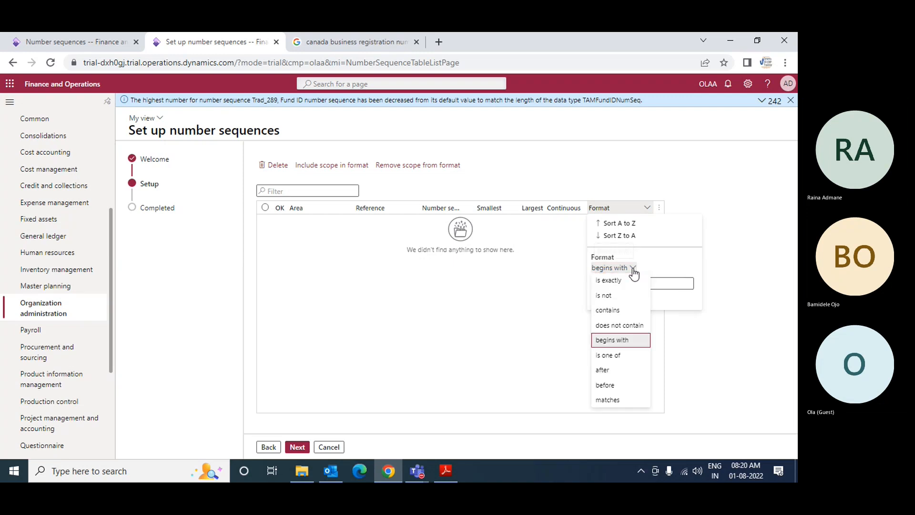
pyautogui.click(625, 326)
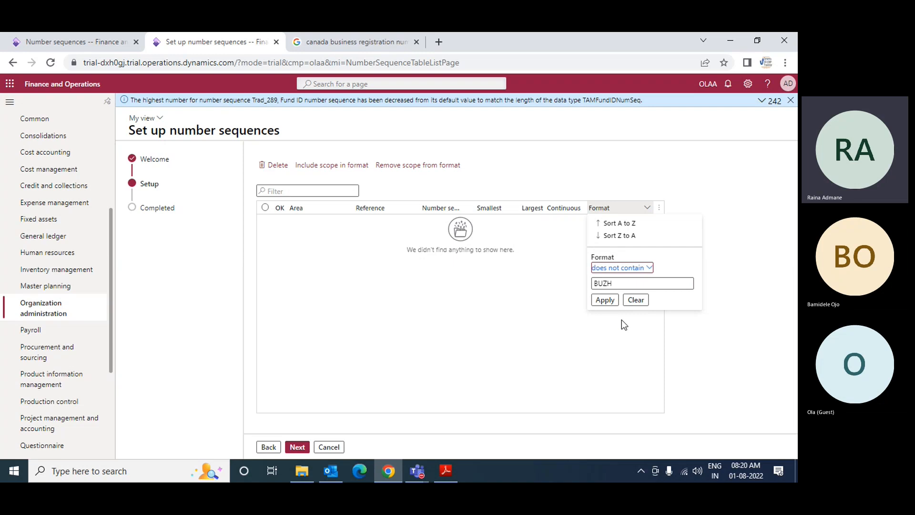
pyautogui.doubleClick(614, 284)
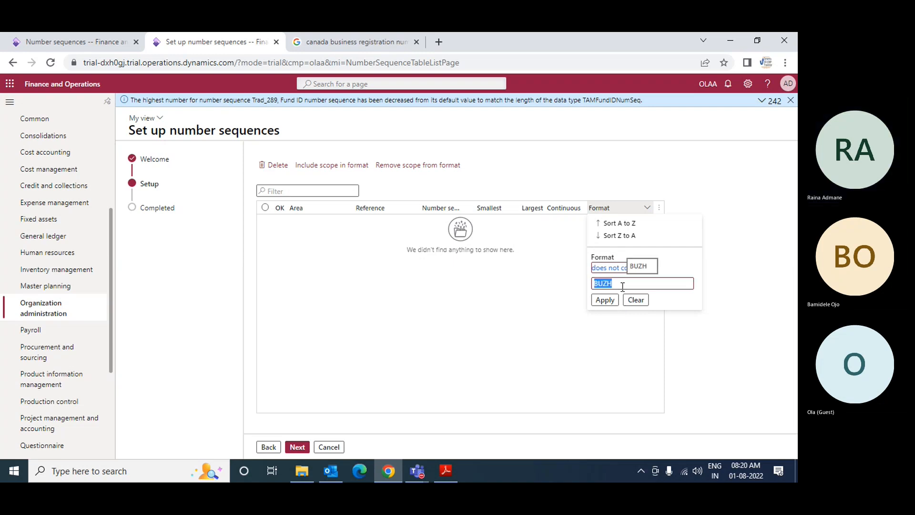
pyautogui.click(619, 285)
pyautogui.press('BackSpace')
pyautogui.press('BackSpace')
pyautogui.press('BackSpace')
pyautogui.press('BackSpace')
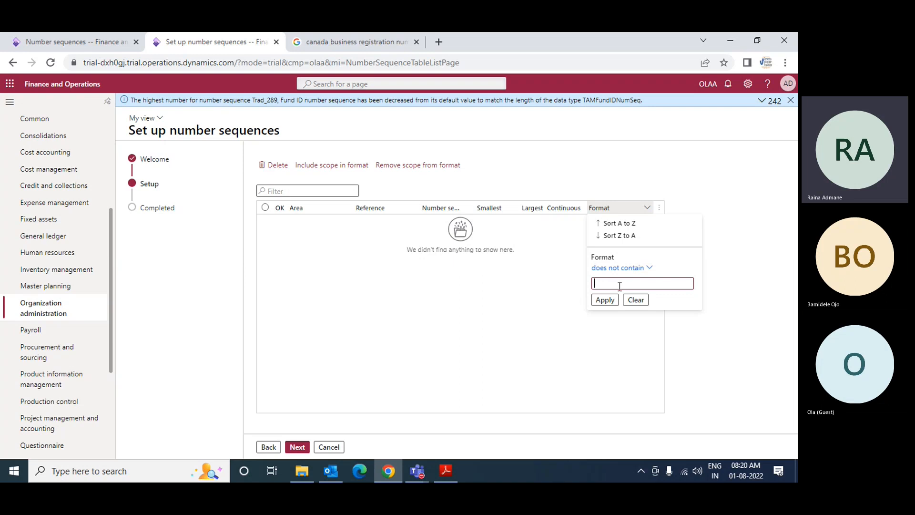
pyautogui.write('OLAA')
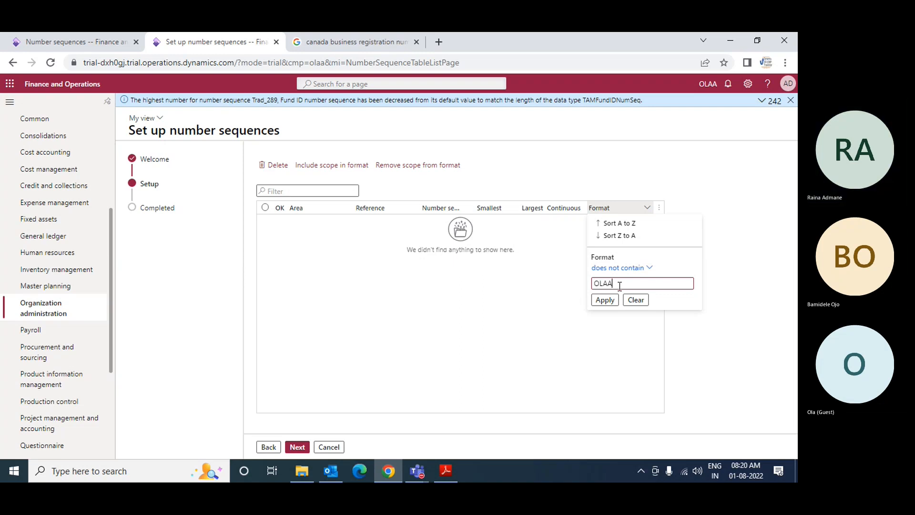
pyautogui.press('Return')
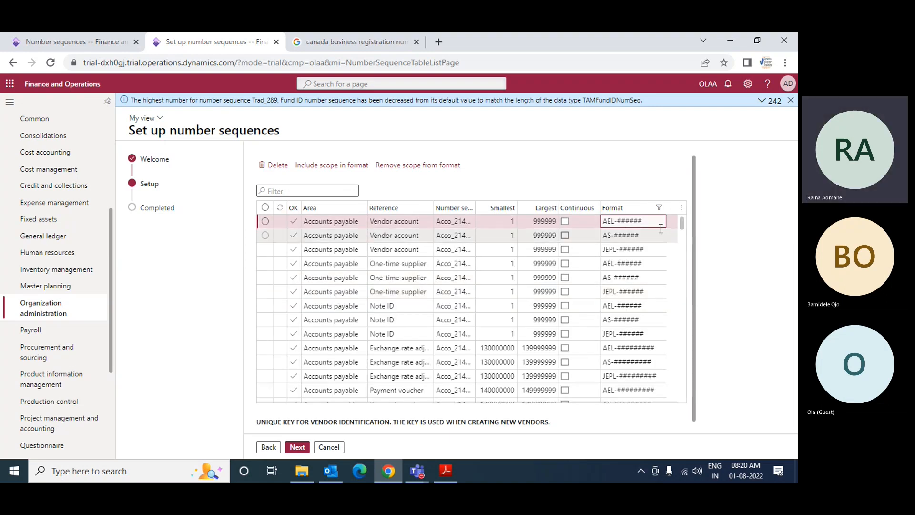
# Delete all of the filtered proposals that belong to other companies and confirm the deletion.
pyautogui.moveTo(681, 223)
pyautogui.mouseDown()
pyautogui.moveTo(674, 416)
pyautogui.moveTo(688, 207)
pyautogui.mouseUp()
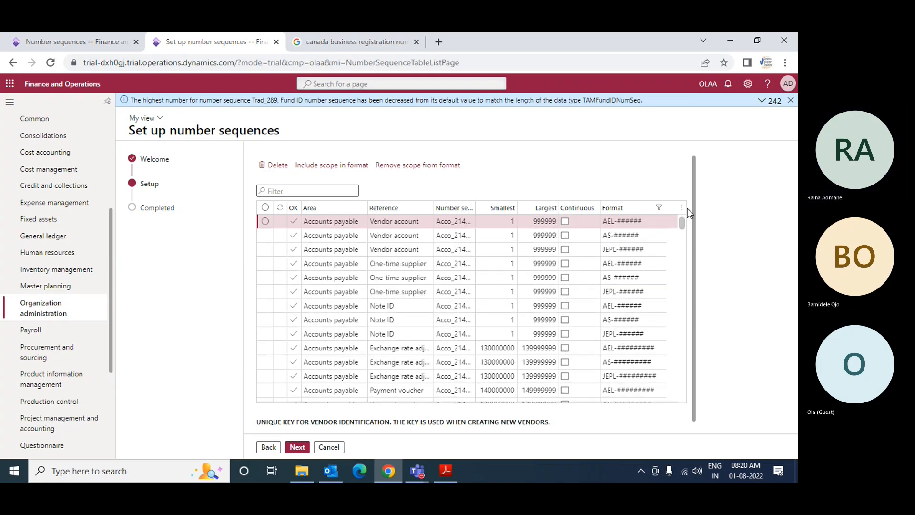
pyautogui.click(266, 208)
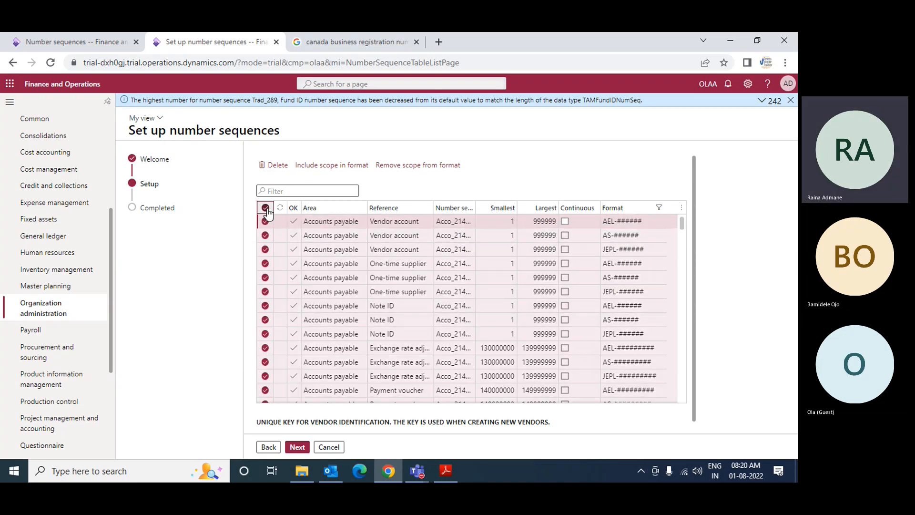
pyautogui.click(281, 166)
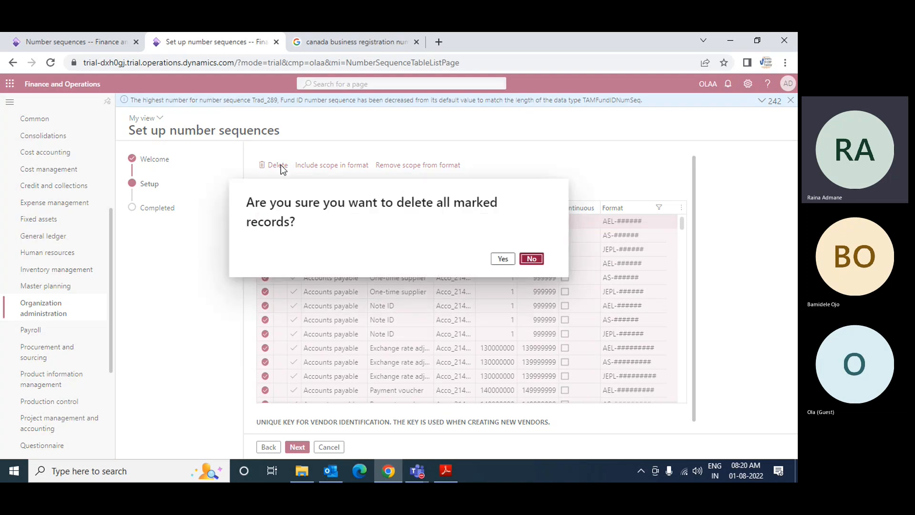
pyautogui.click(496, 262)
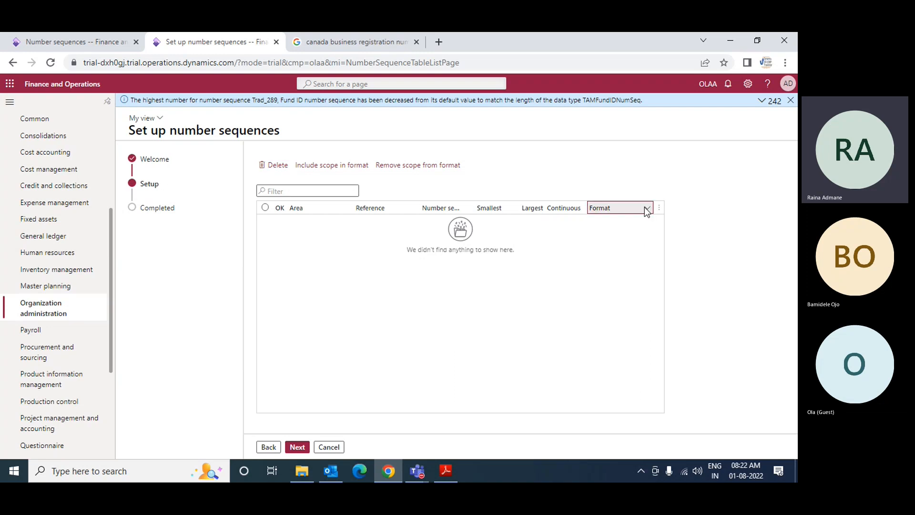
# Clear the Format filter and check the remaining proposed number sequences for the OLAA prefix.
pyautogui.click(646, 209)
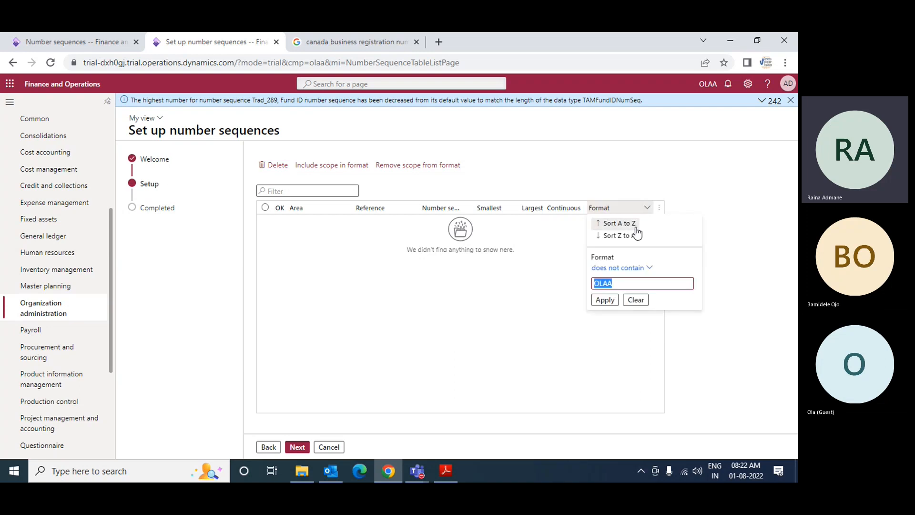
pyautogui.click(638, 301)
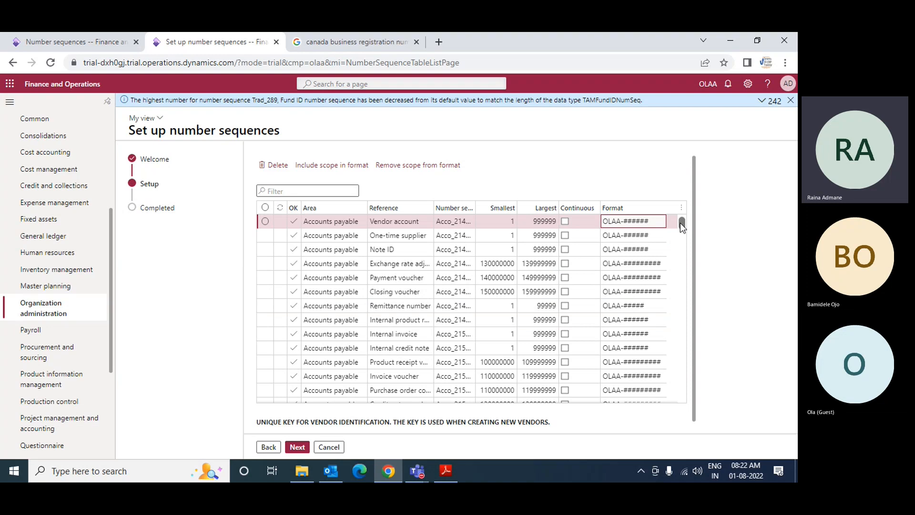
pyautogui.scroll(-5, 679, 239)
pyautogui.scroll(-10, 680, 305)
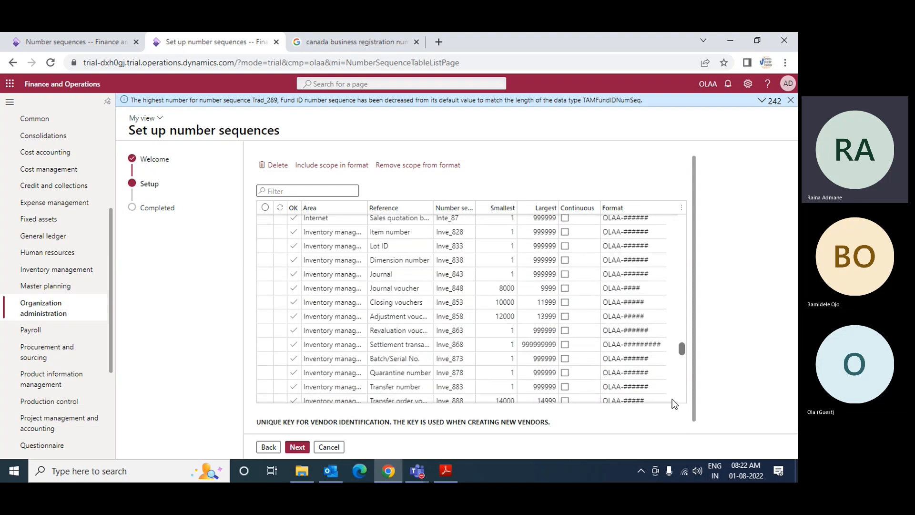
pyautogui.scroll(2, 679, 388)
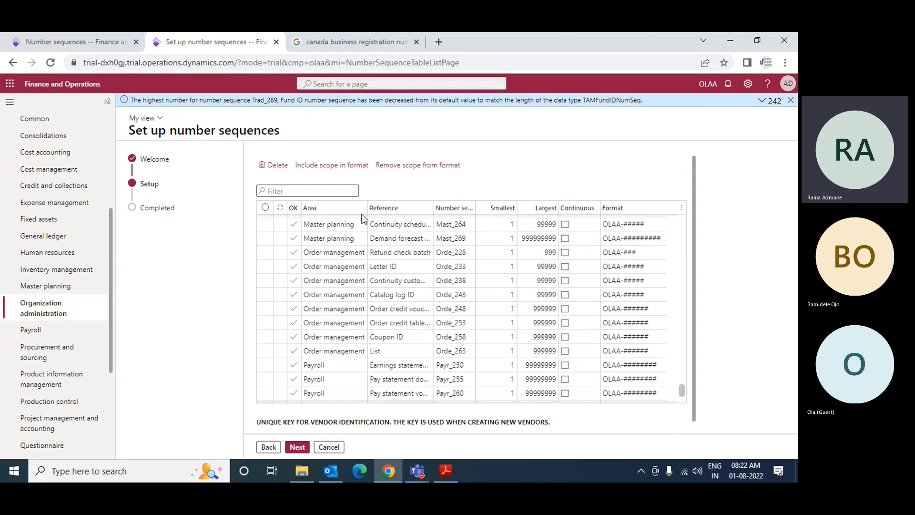
# Advance the wizard to the Completed stage, review the sequences listed per area, finish the wizard and dismiss the personalization tip.
pyautogui.click(297, 449)
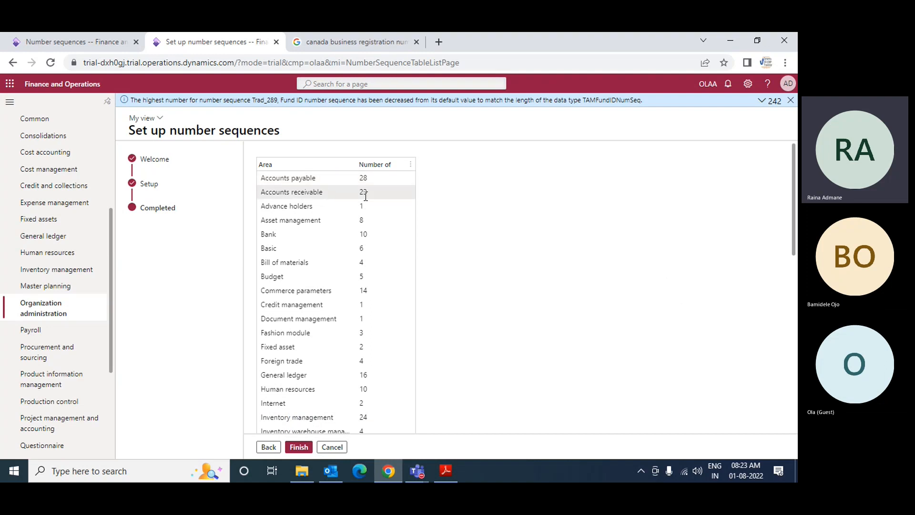
pyautogui.scroll(-5, 398, 286)
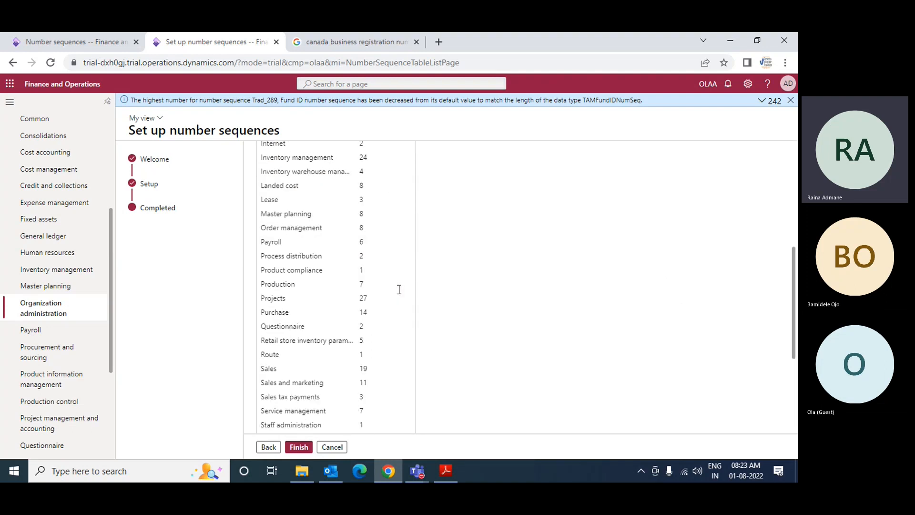
pyautogui.scroll(-4, 399, 289)
pyautogui.scroll(5, 399, 292)
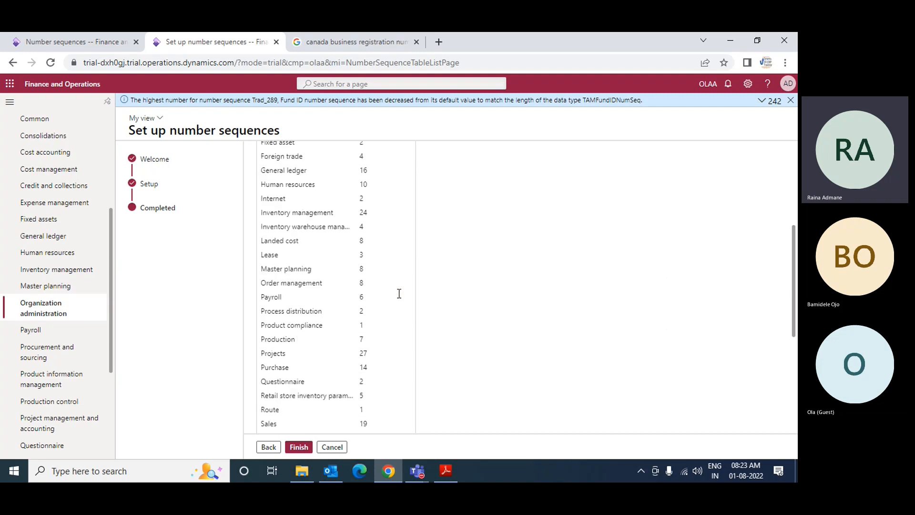
pyautogui.scroll(5, 399, 294)
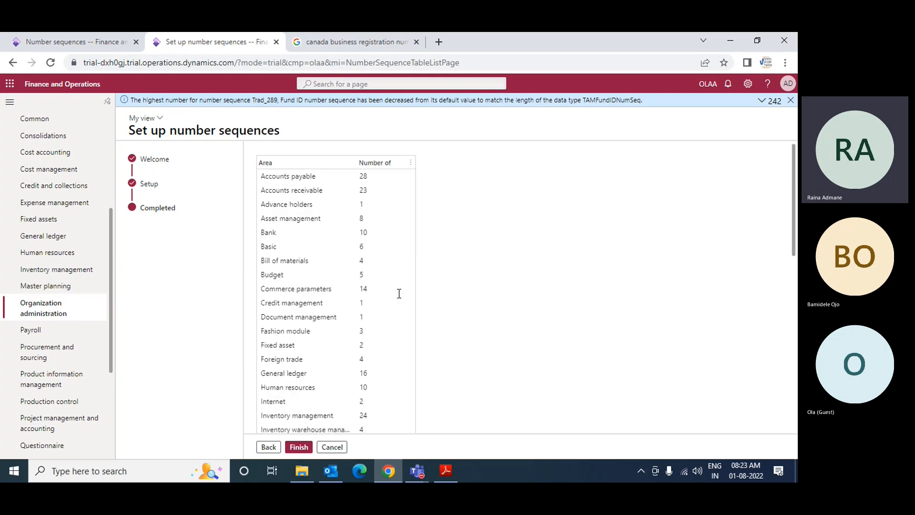
pyautogui.scroll(-8, 399, 293)
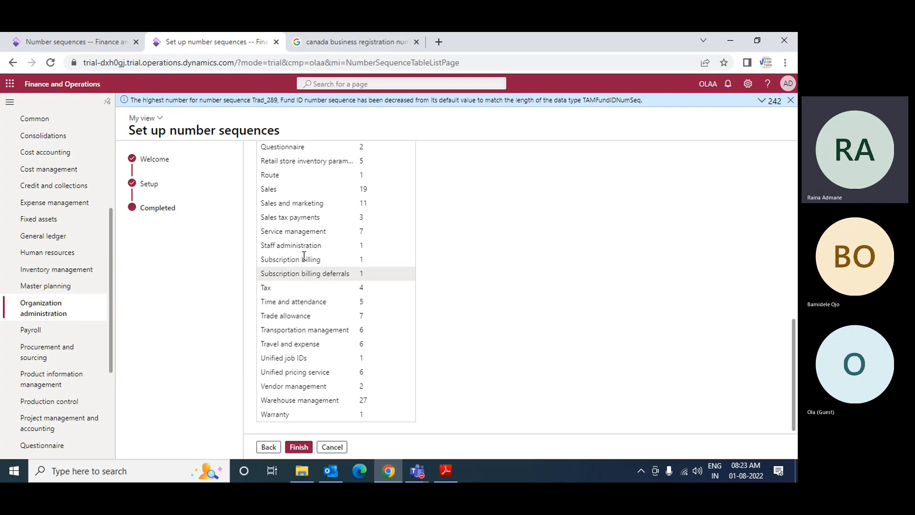
pyautogui.click(300, 448)
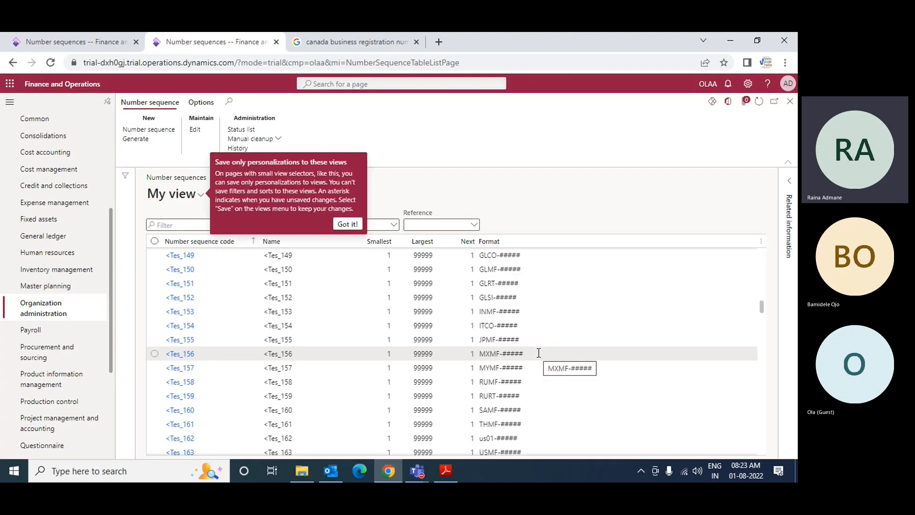
pyautogui.click(347, 225)
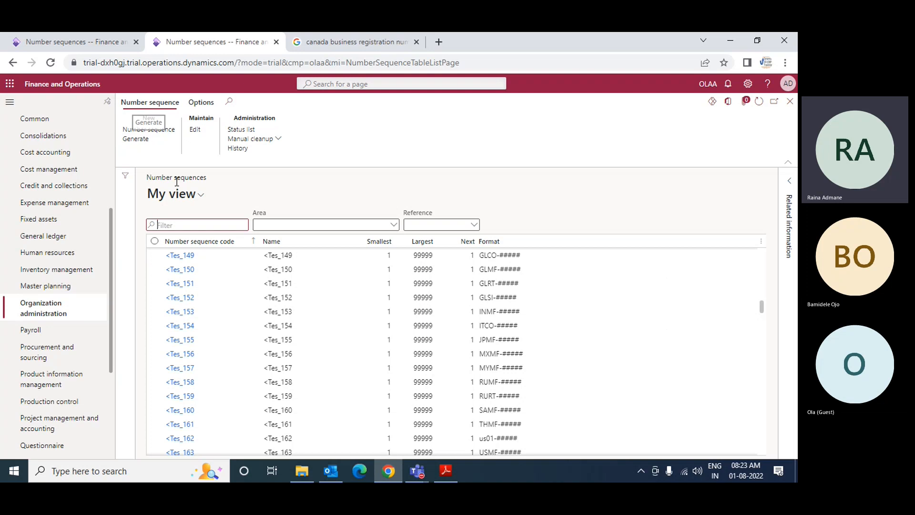
# Open the Accounts payable parameters and show their number sequences for payables documents.
pyautogui.scroll(5, 110, 263)
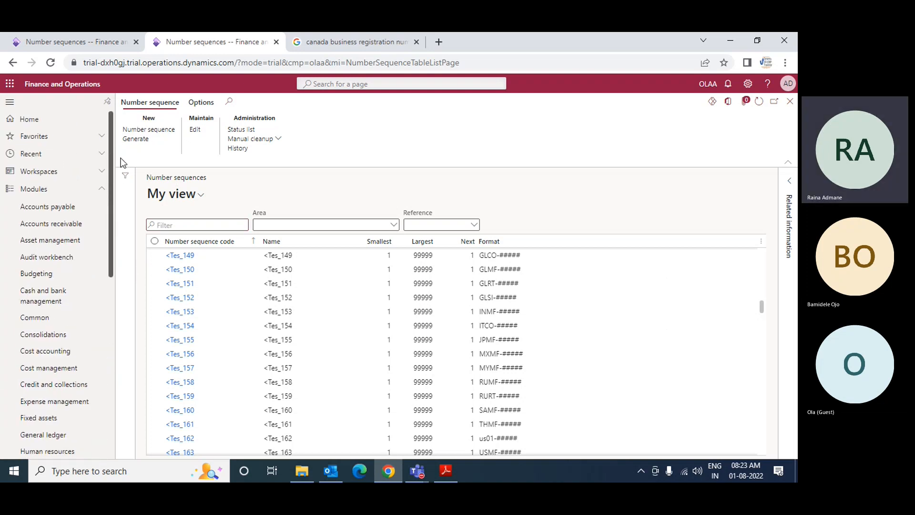
pyautogui.click(40, 209)
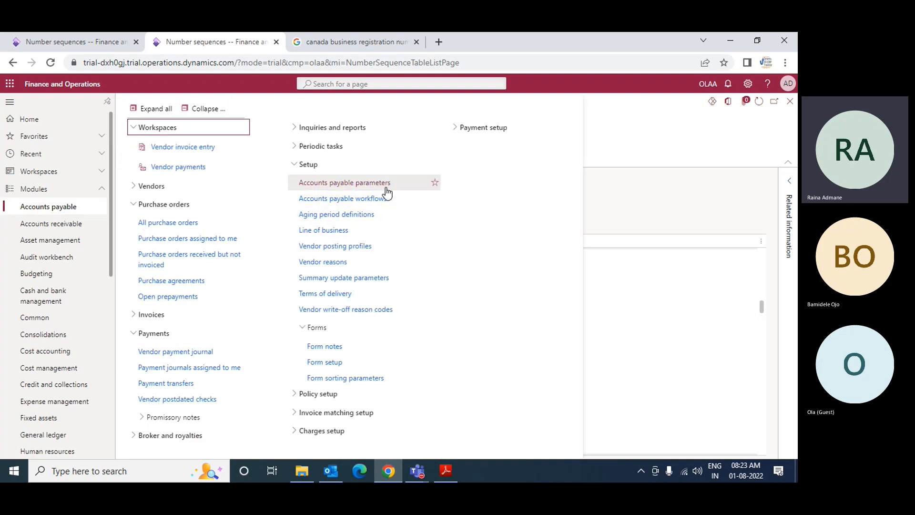
pyautogui.click(434, 183)
pyautogui.click(341, 184)
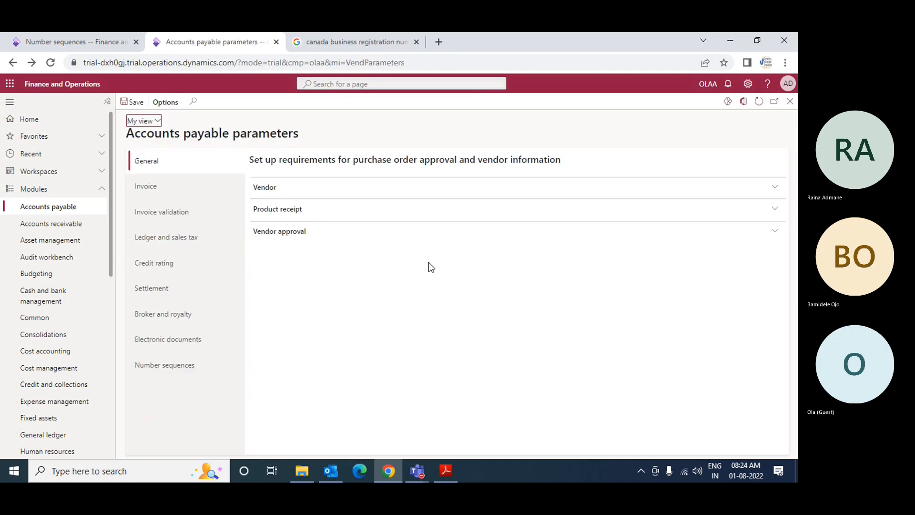
pyautogui.click(166, 371)
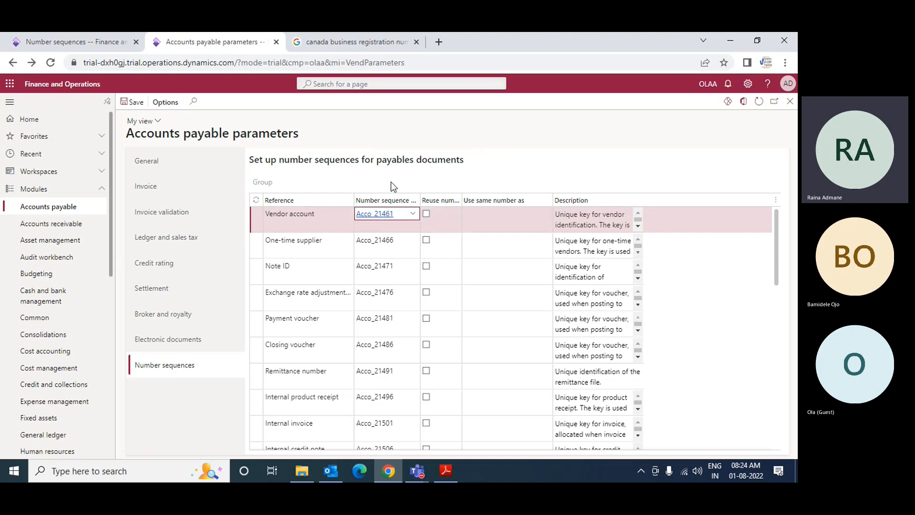
# Open the Vendor account reference's number sequence, review its scope, segments, general and performance settings, and return to the parameters.
pyautogui.moveTo(378, 215)
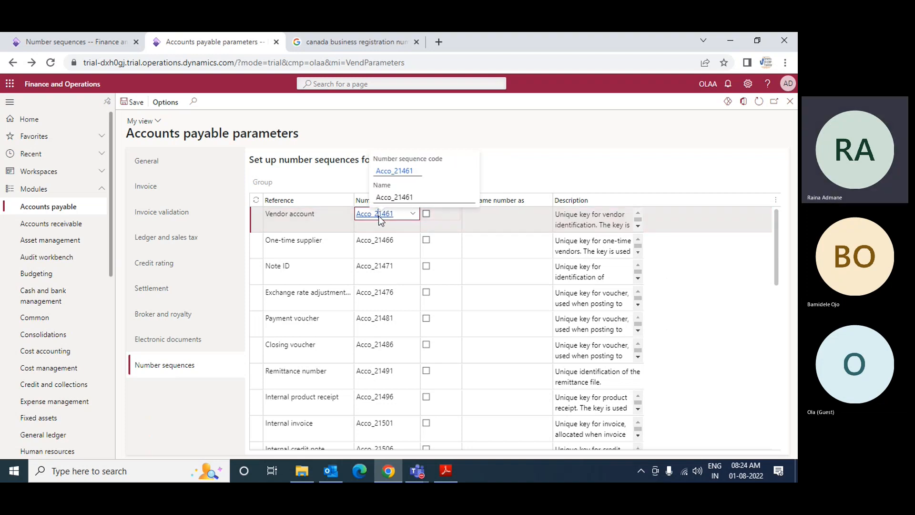
pyautogui.click(392, 172)
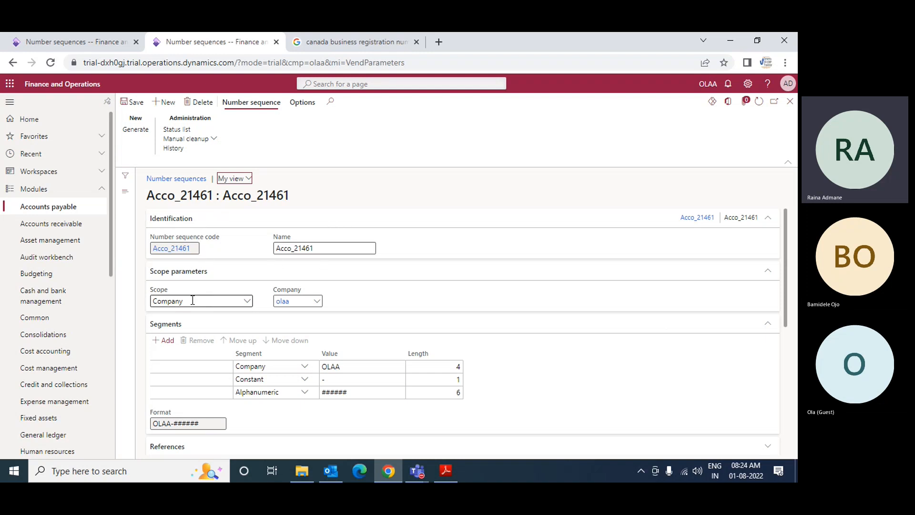
pyautogui.scroll(-1, 301, 305)
pyautogui.scroll(-3, 302, 305)
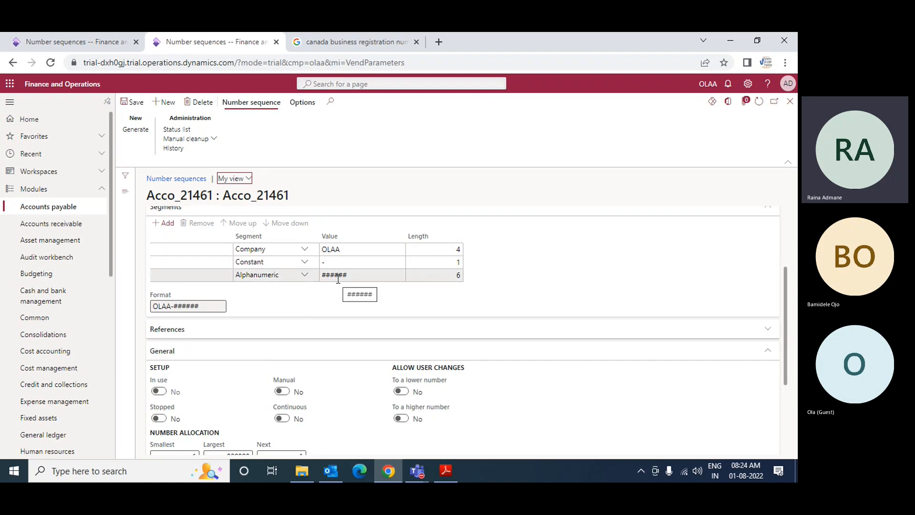
pyautogui.scroll(-4, 343, 305)
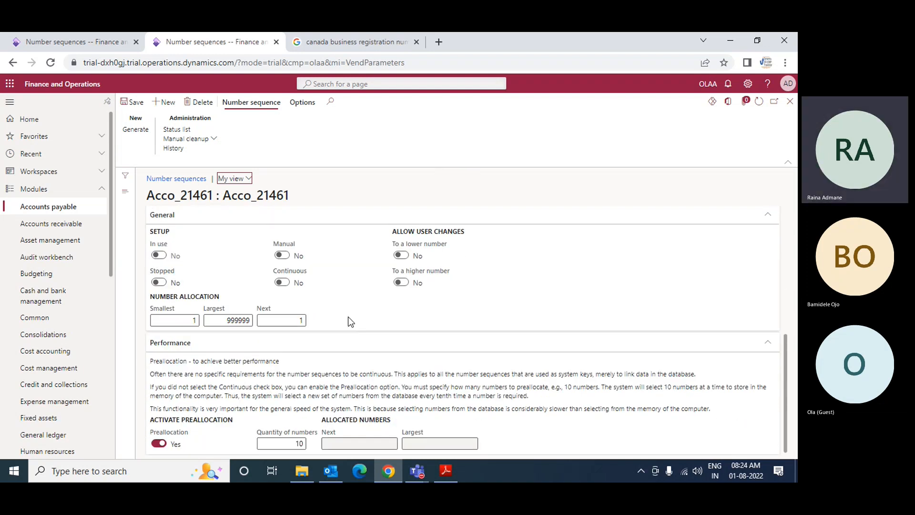
pyautogui.scroll(4, 348, 317)
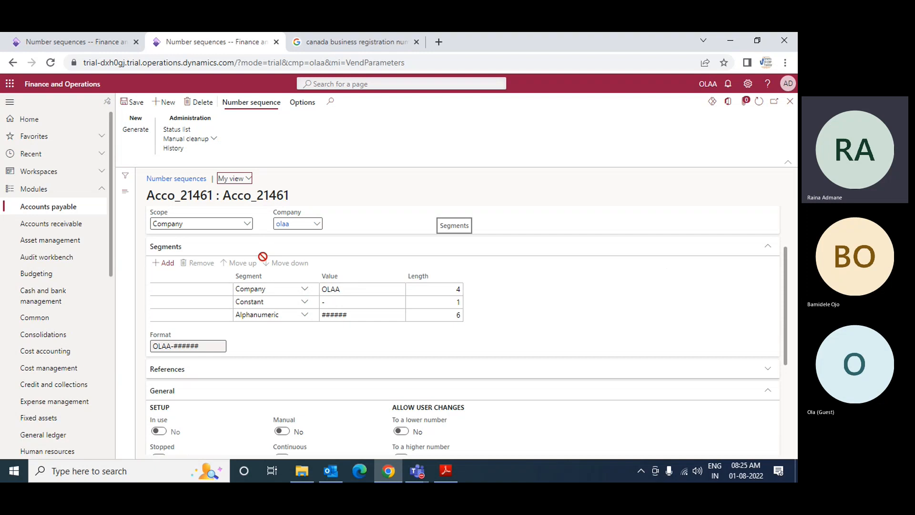
pyautogui.click(785, 105)
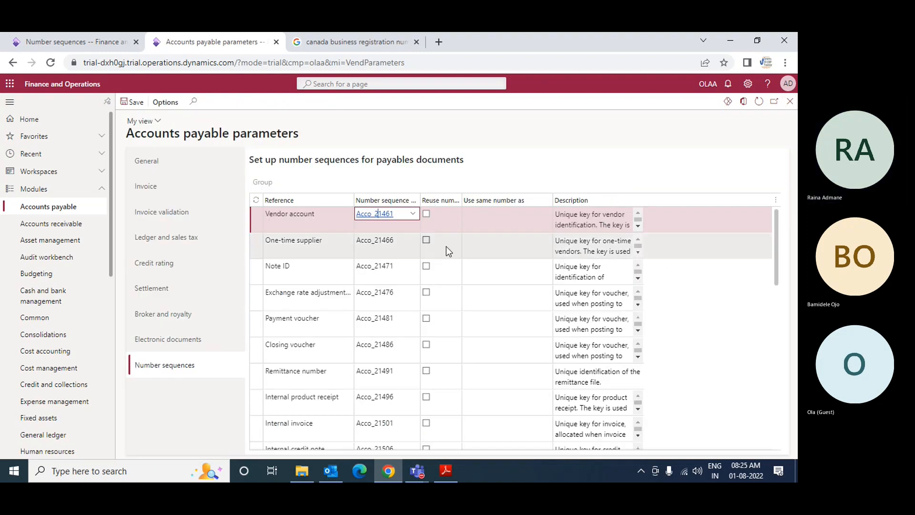
# Open the Payment voucher reference's number sequence, review its segments, number allocation and performance settings, and return to the Accounts payable parameters.
pyautogui.click(375, 240)
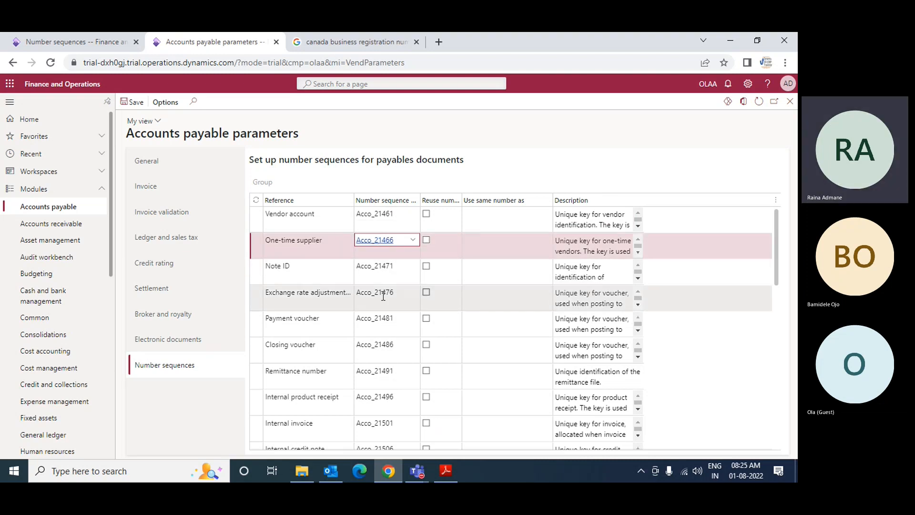
pyautogui.click(380, 323)
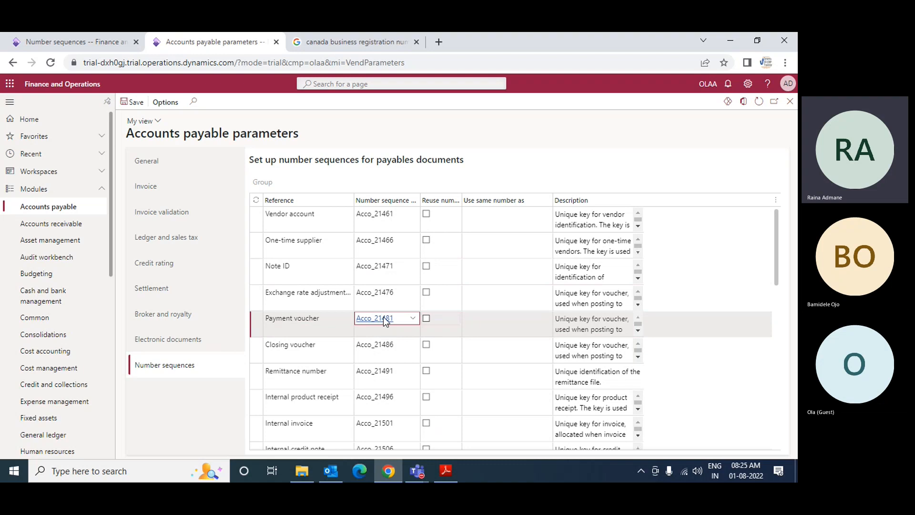
pyautogui.moveTo(386, 320)
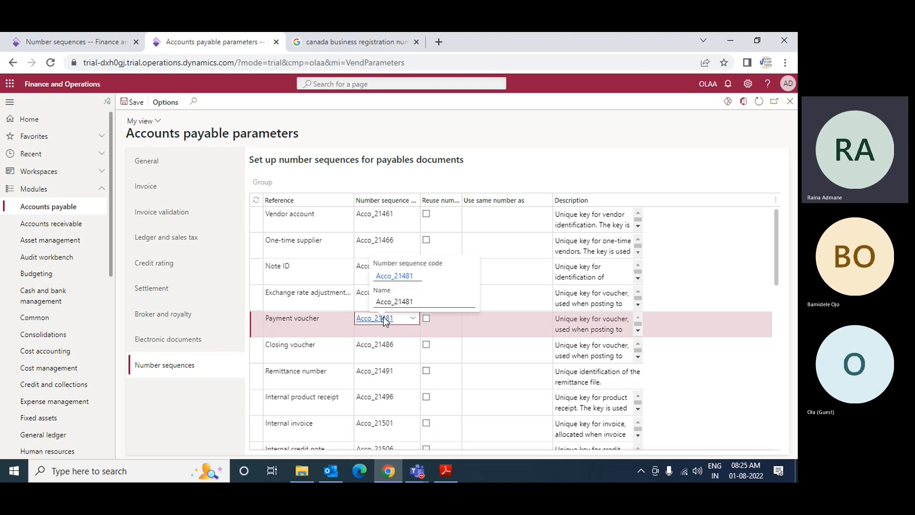
pyautogui.click(401, 278)
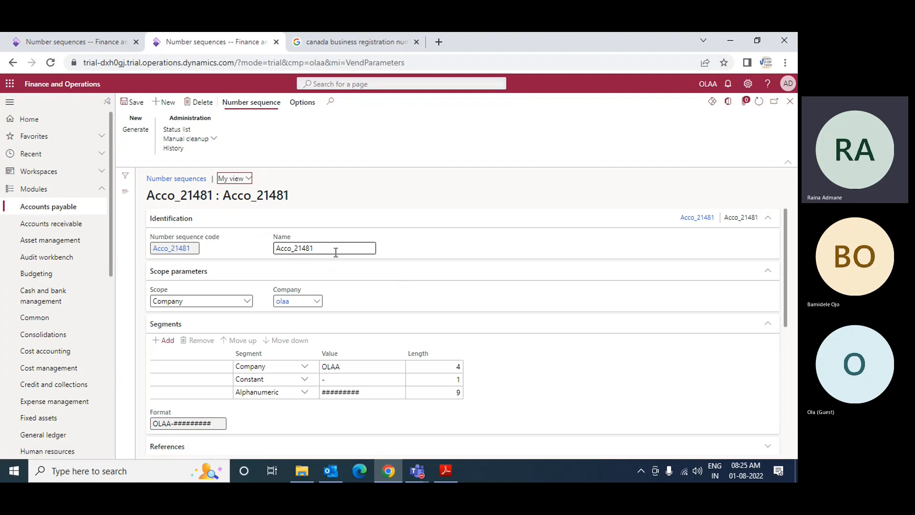
pyautogui.moveTo(295, 250); pyautogui.dragTo(311, 251)
pyautogui.scroll(-2, 357, 308)
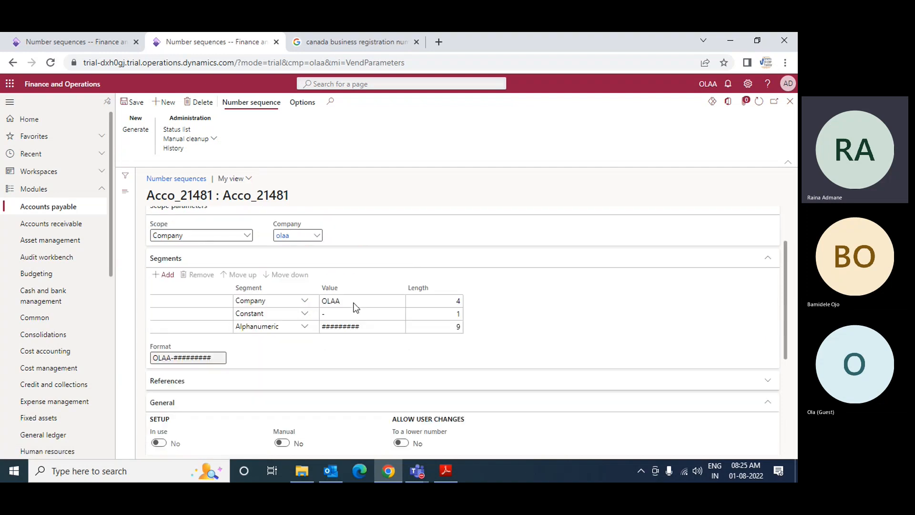
pyautogui.scroll(-1, 356, 307)
pyautogui.scroll(-3, 370, 321)
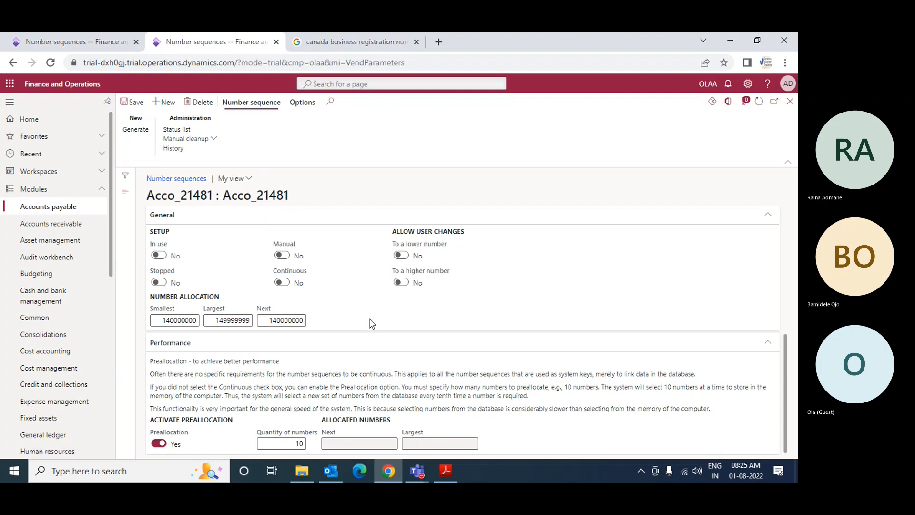
pyautogui.scroll(2, 370, 322)
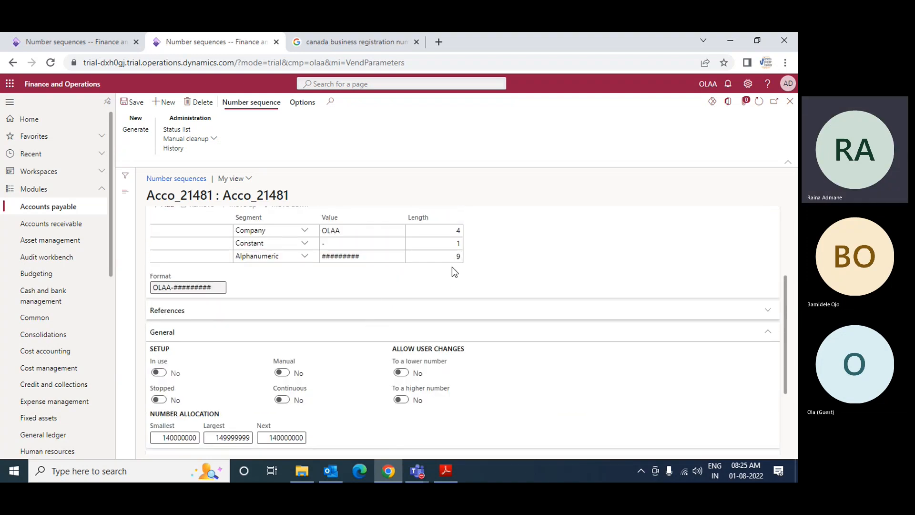
pyautogui.scroll(-2, 452, 267)
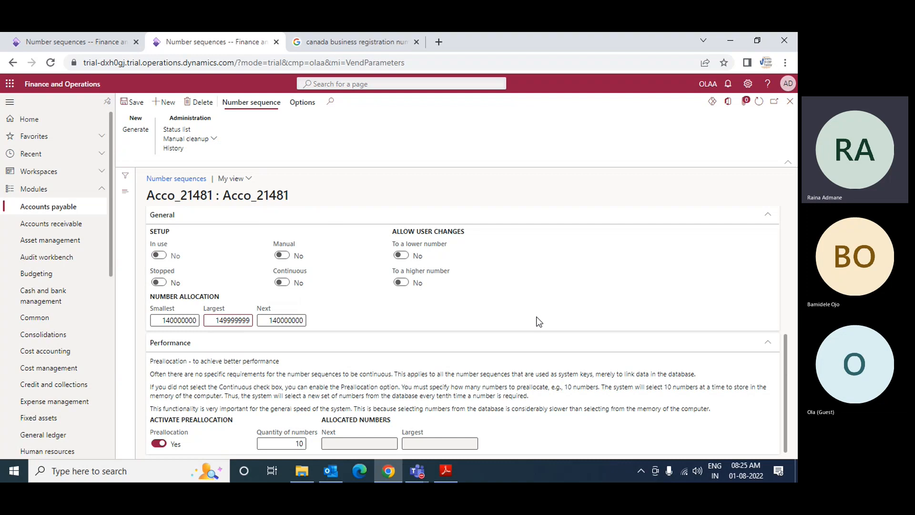
pyautogui.scroll(10, 537, 317)
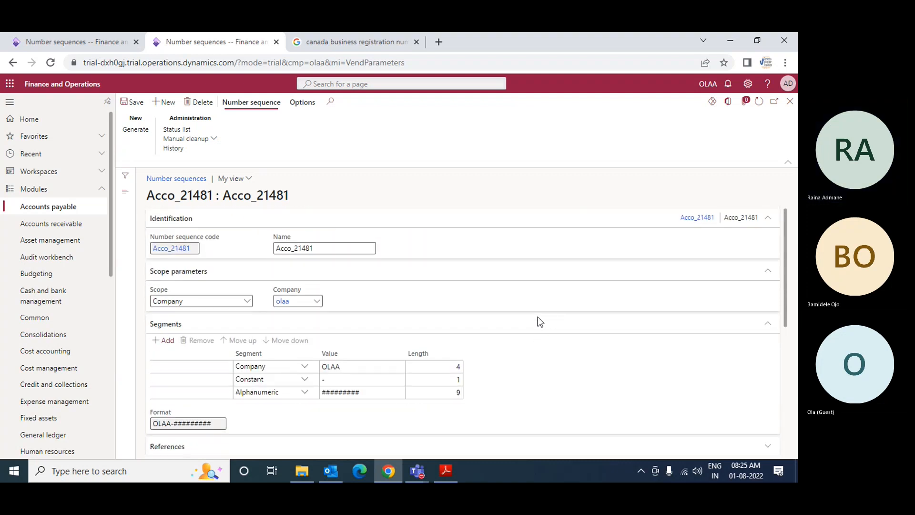
pyautogui.click(790, 101)
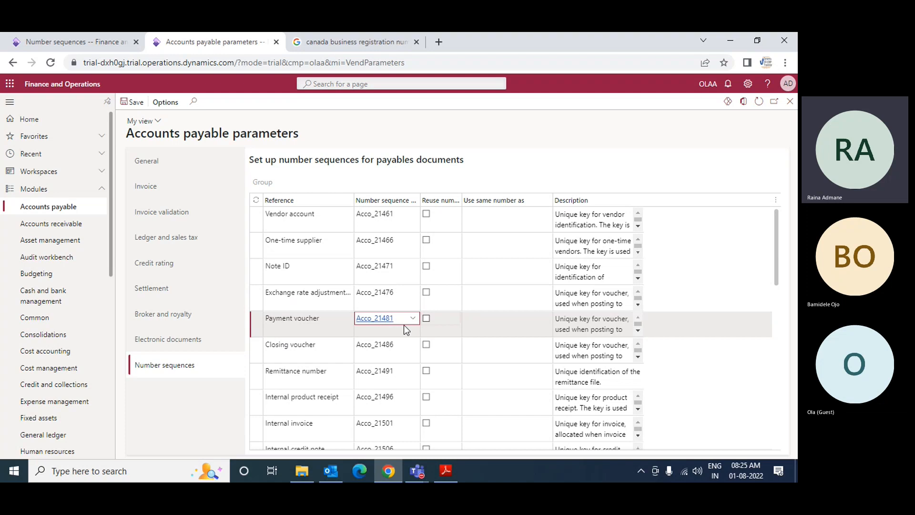
# Open the Vendor account reference's number sequence and rename it Vendor Account.
pyautogui.click(383, 216)
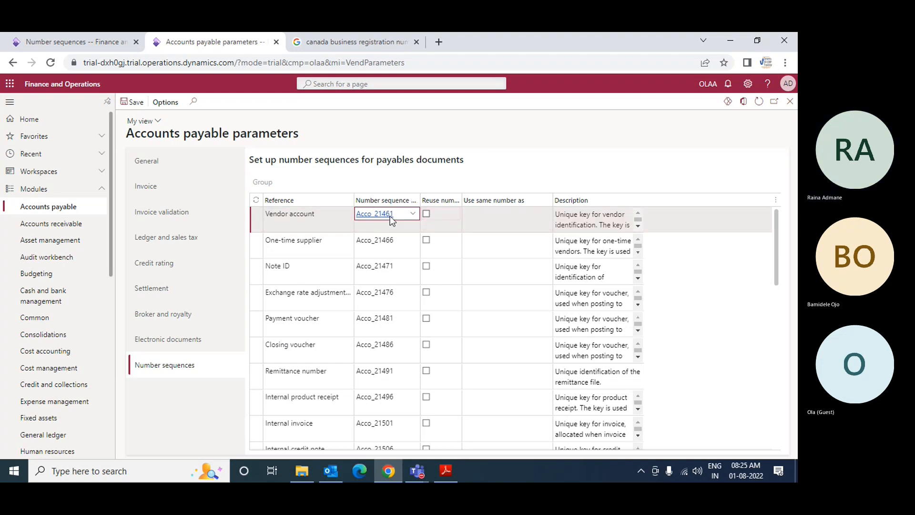
pyautogui.moveTo(368, 216)
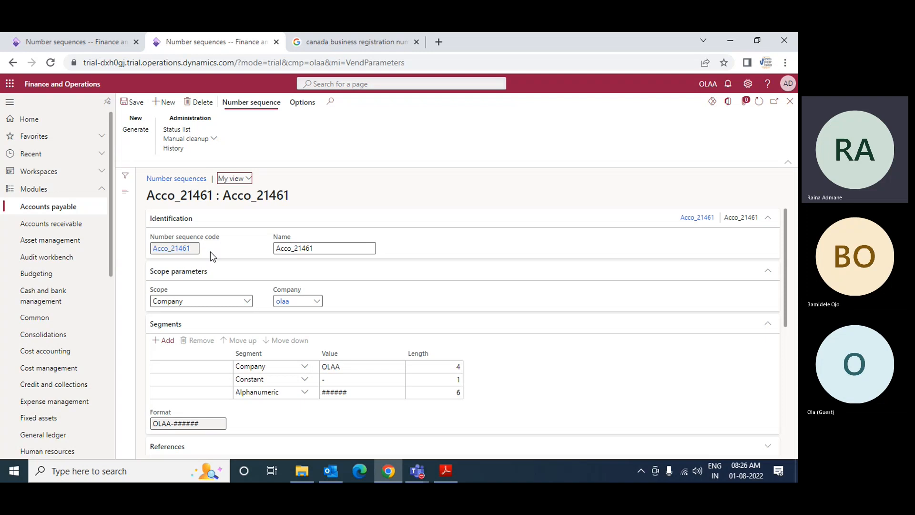
pyautogui.click(320, 248)
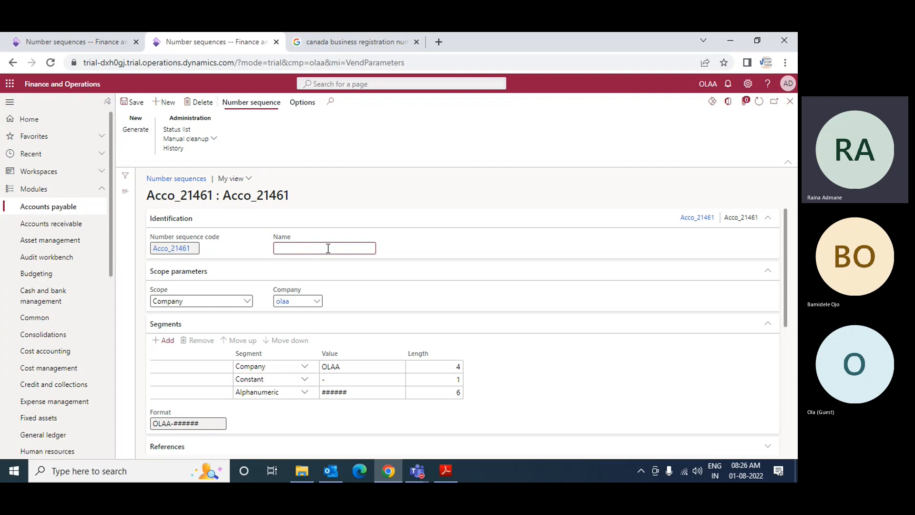
pyautogui.write('Vendor Account')
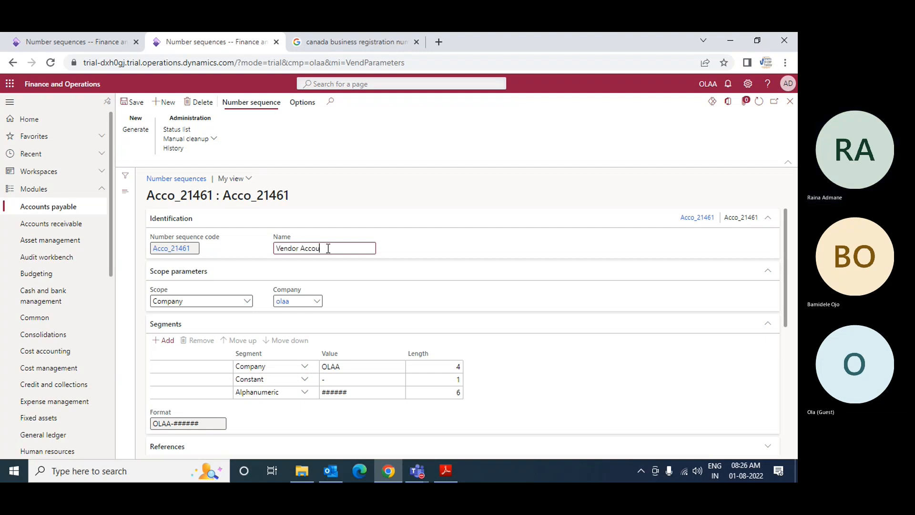
pyautogui.press('Tab')
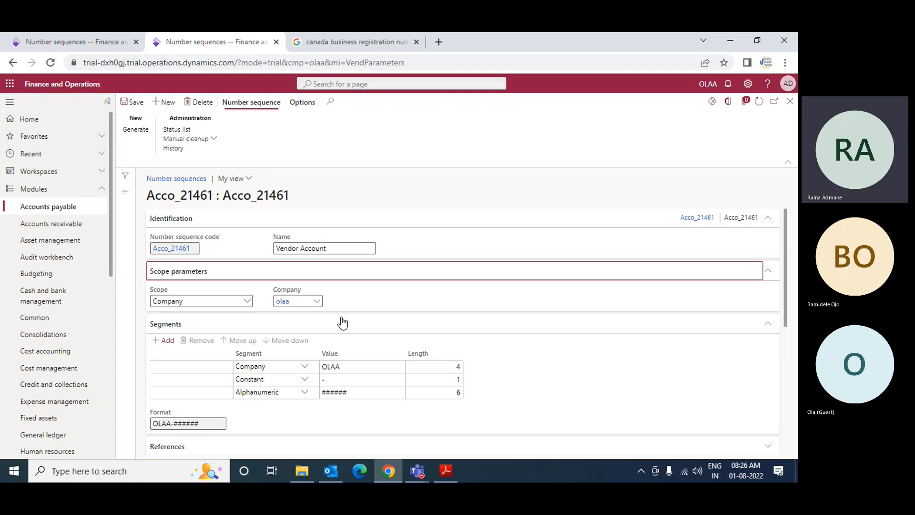
# Remove the Company segment from the vendor number sequence and set the Constant segment's value to VEND/.
pyautogui.scroll(-1, 341, 321)
pyautogui.click(355, 308)
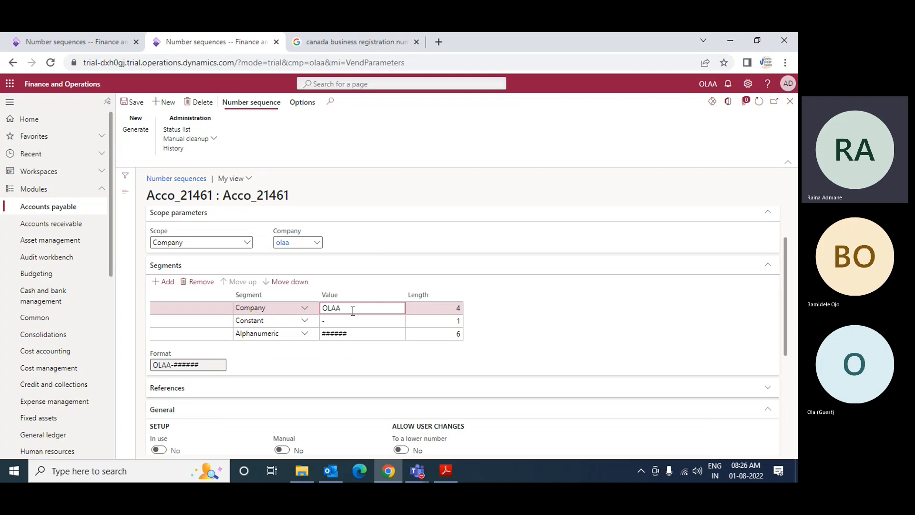
pyautogui.click(201, 283)
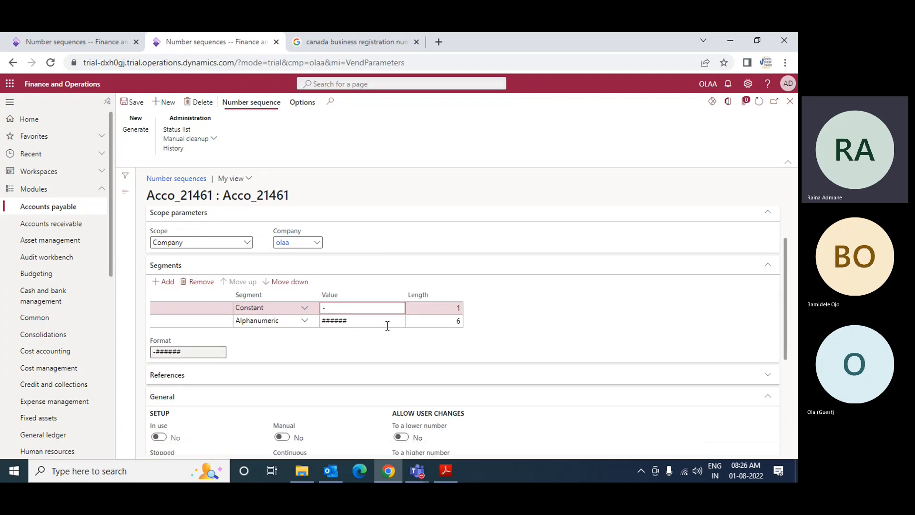
pyautogui.moveTo(342, 313); pyautogui.dragTo(320, 317)
pyautogui.write('VE')
pyautogui.press('Tab')
pyautogui.press('Tab')
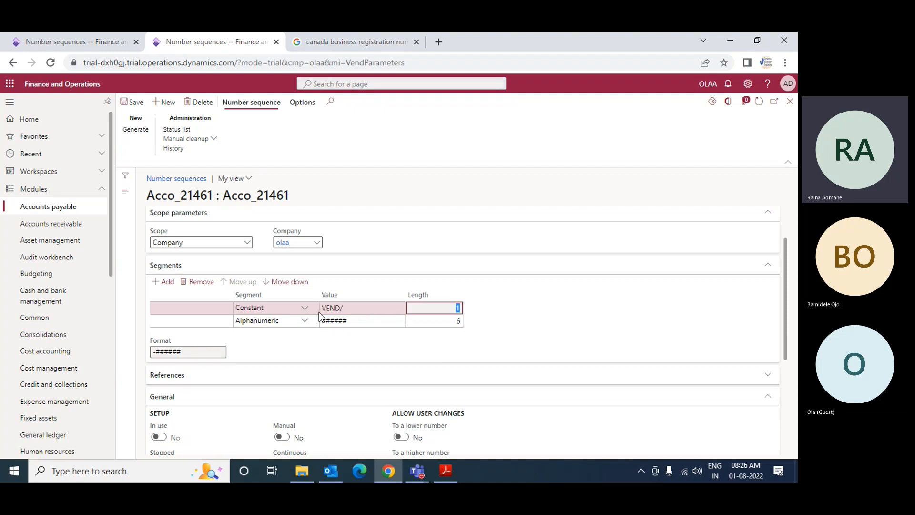
pyautogui.click(380, 321)
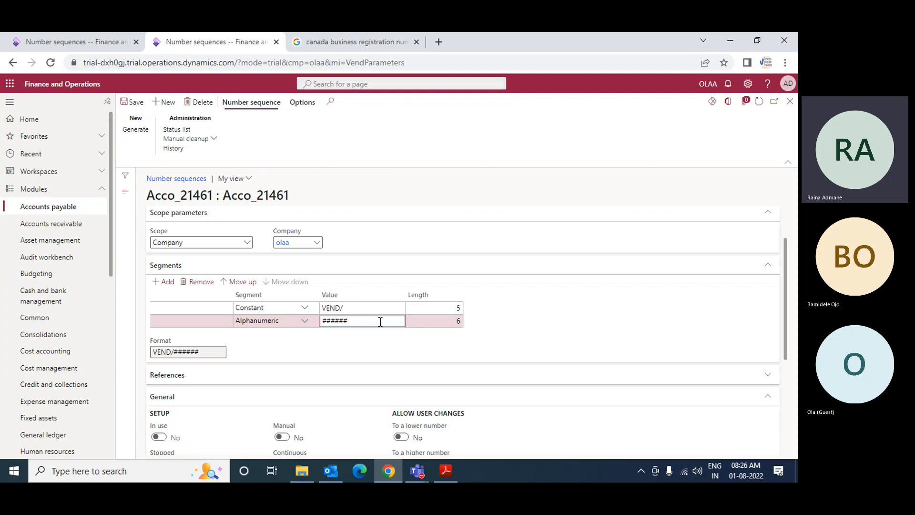
# Set the vendor number sequence to Continuous, with Manual switched off.
pyautogui.scroll(-4, 380, 322)
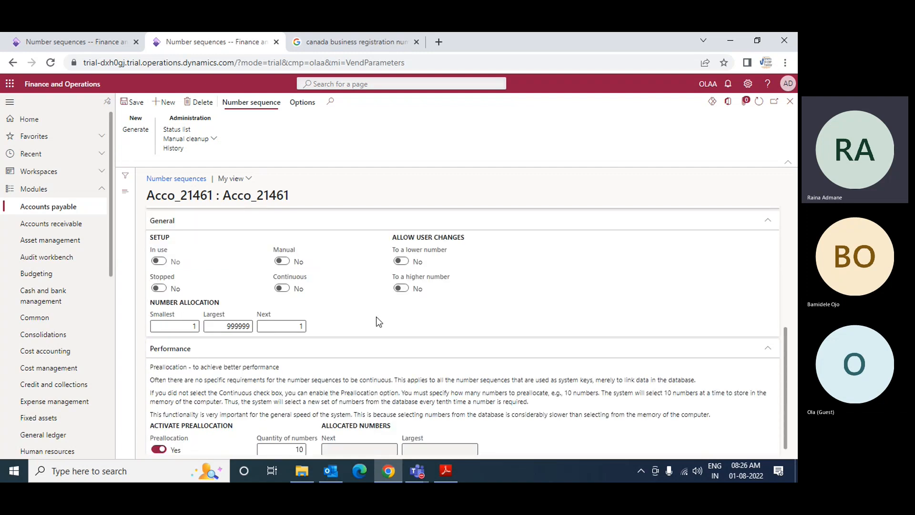
pyautogui.click(283, 261)
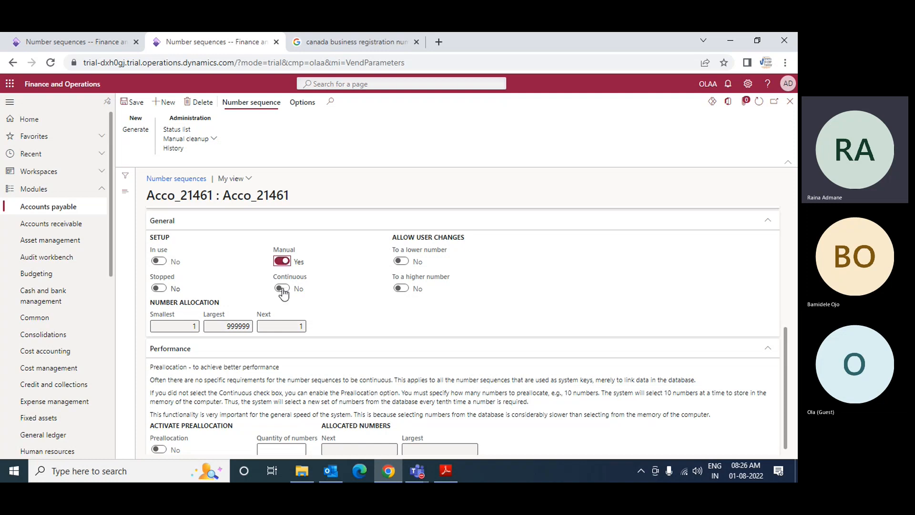
pyautogui.click(282, 289)
pyautogui.click(282, 288)
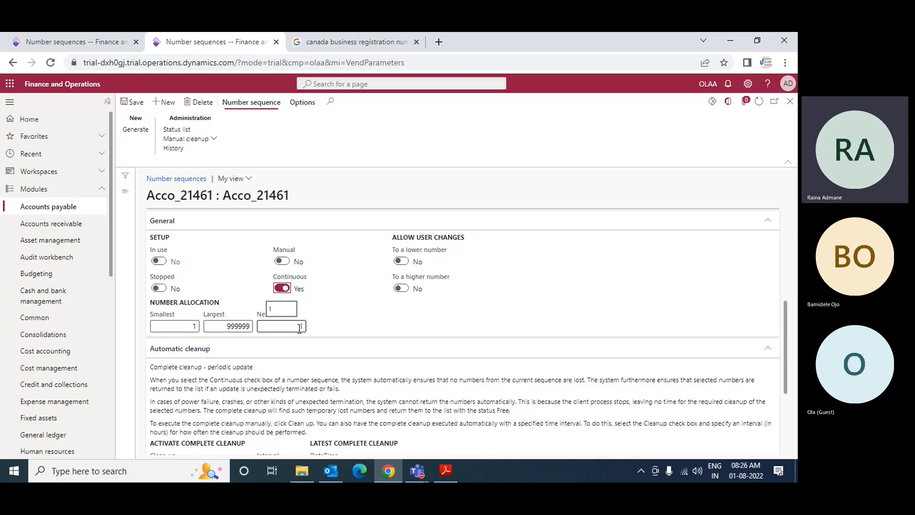
# Review the vendor number sequence's number allocation, cleanup, performance and format settings, and return to the Accounts payable parameters.
pyautogui.scroll(-1, 291, 326)
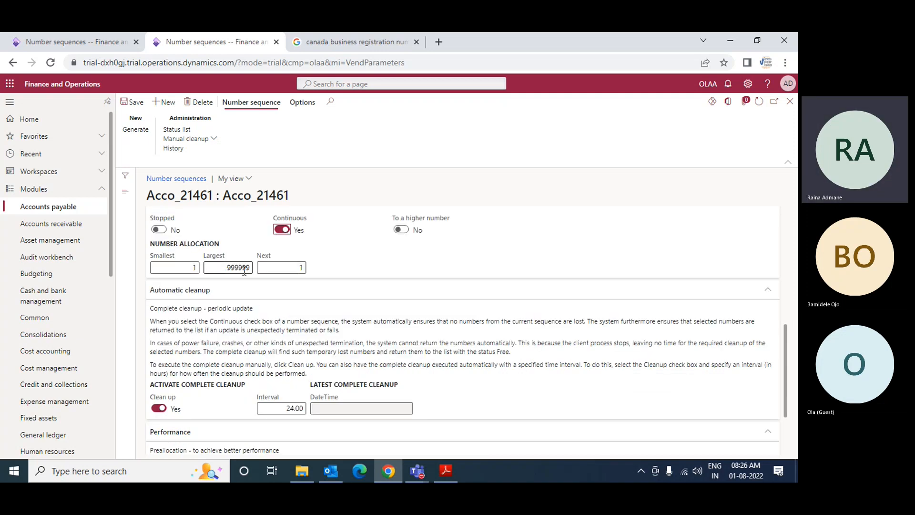
pyautogui.scroll(3, 333, 286)
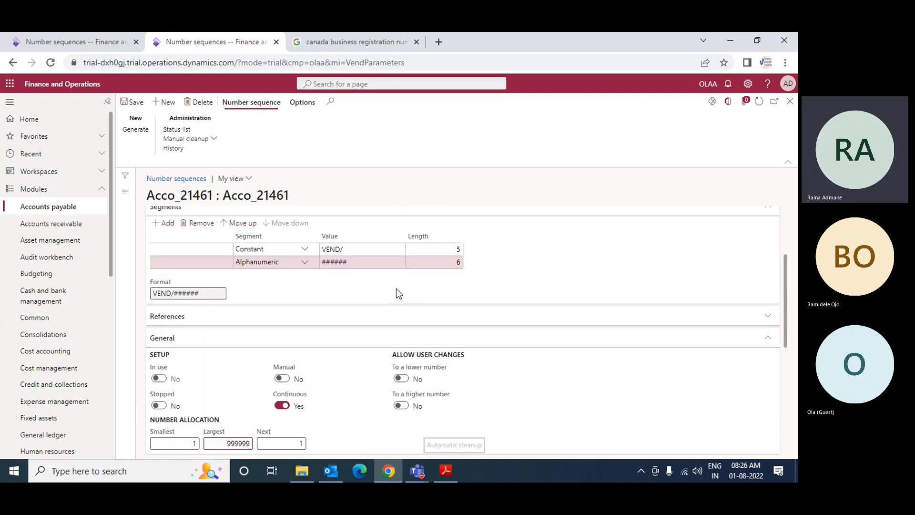
pyautogui.scroll(-4, 429, 310)
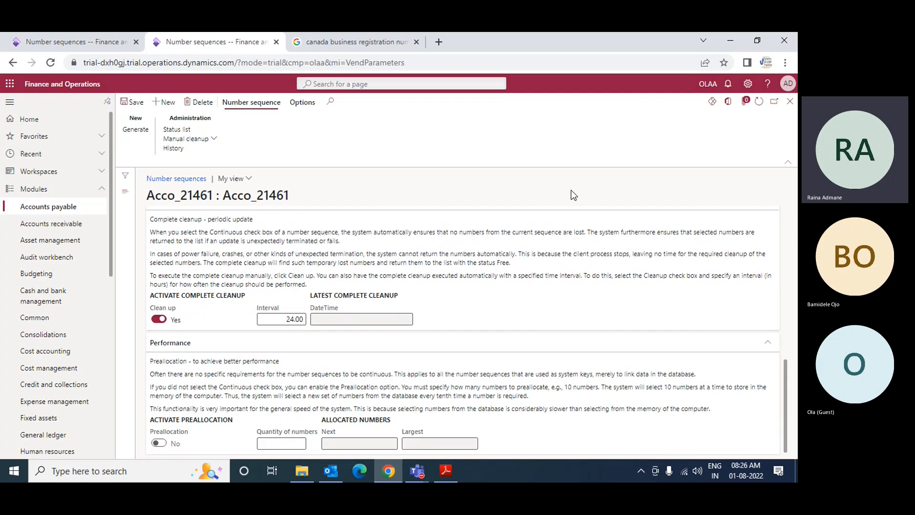
pyautogui.scroll(3, 311, 229)
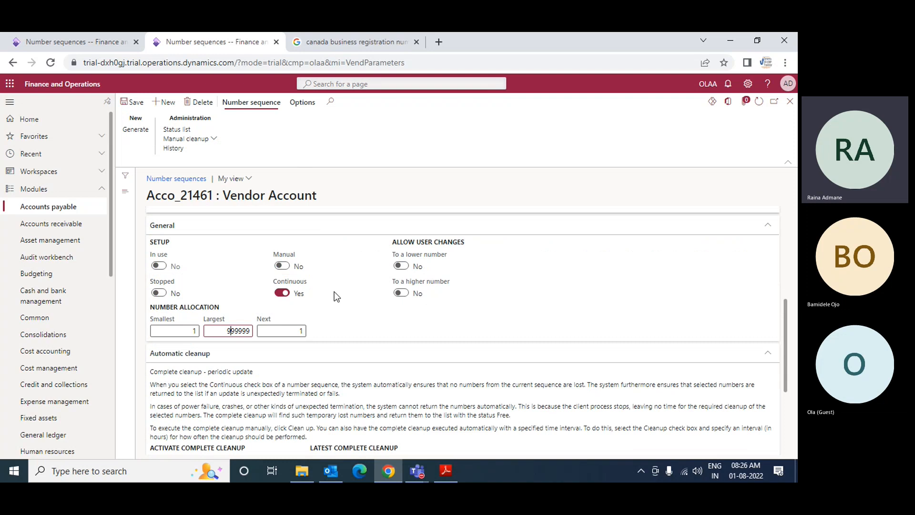
pyautogui.scroll(5, 334, 291)
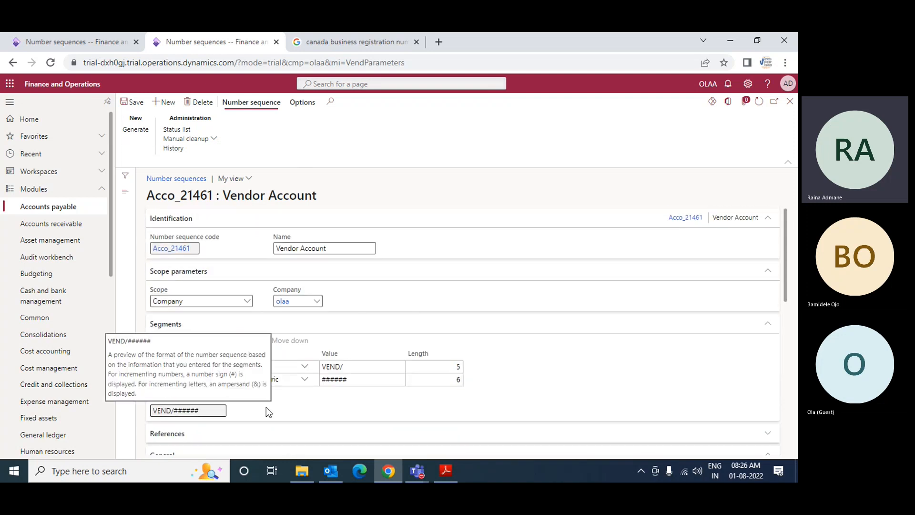
pyautogui.scroll(-1, 266, 412)
pyautogui.scroll(-2, 261, 362)
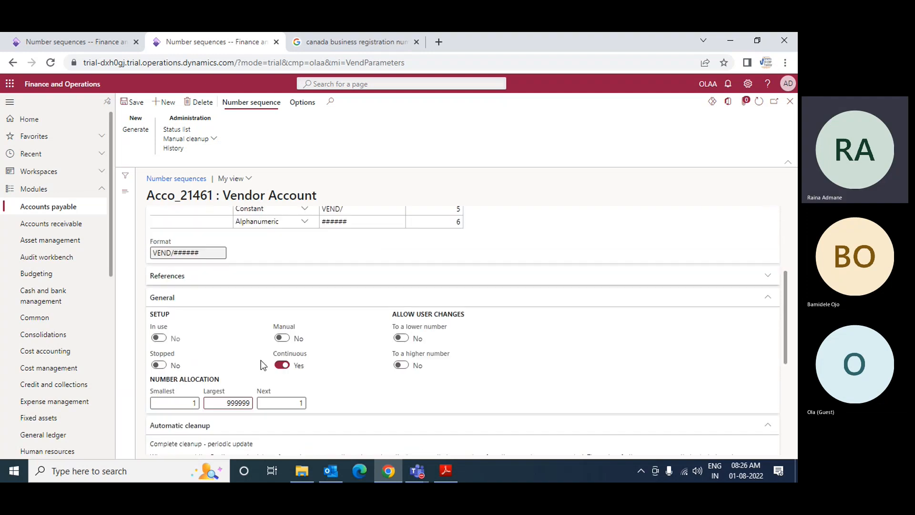
pyautogui.scroll(-1, 261, 359)
pyautogui.scroll(5, 261, 359)
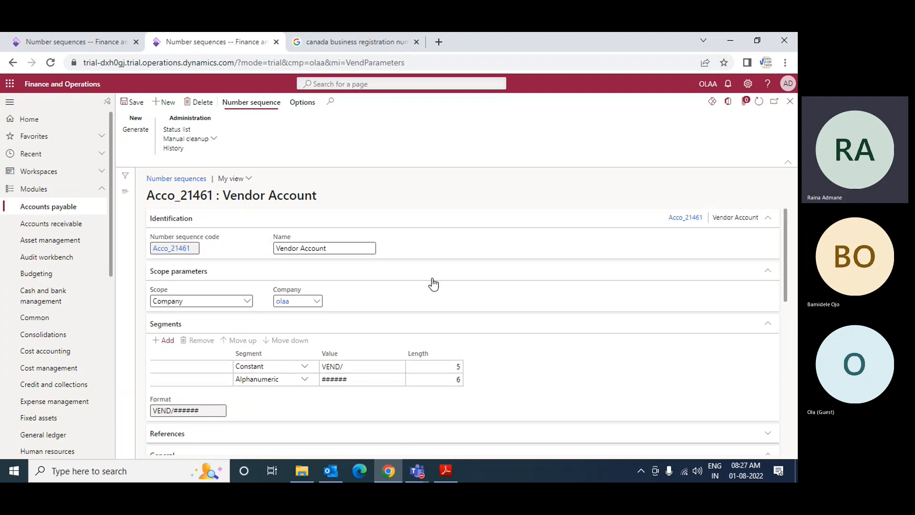
pyautogui.click(790, 102)
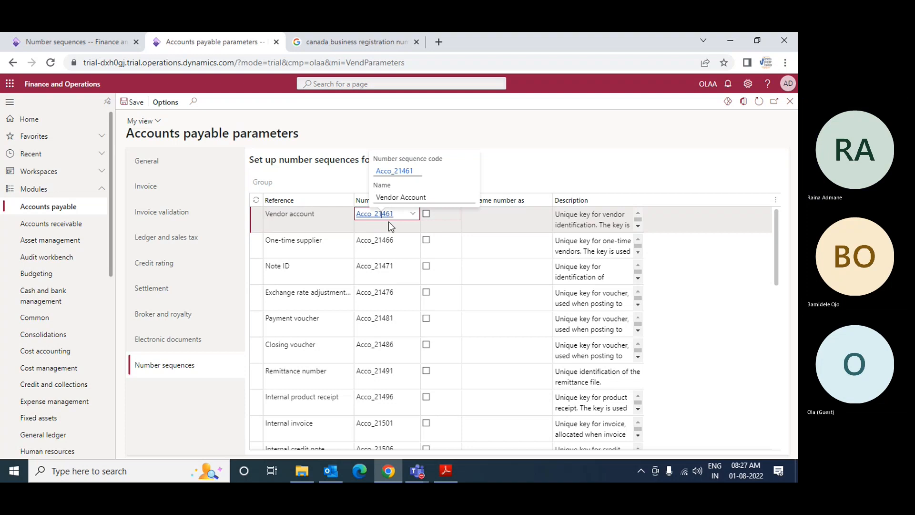
# Look through the payables document references and their assigned number sequences, from Vendor account to the royalty and broker claims.
pyautogui.scroll(-2, 444, 325)
pyautogui.scroll(-2, 444, 325)
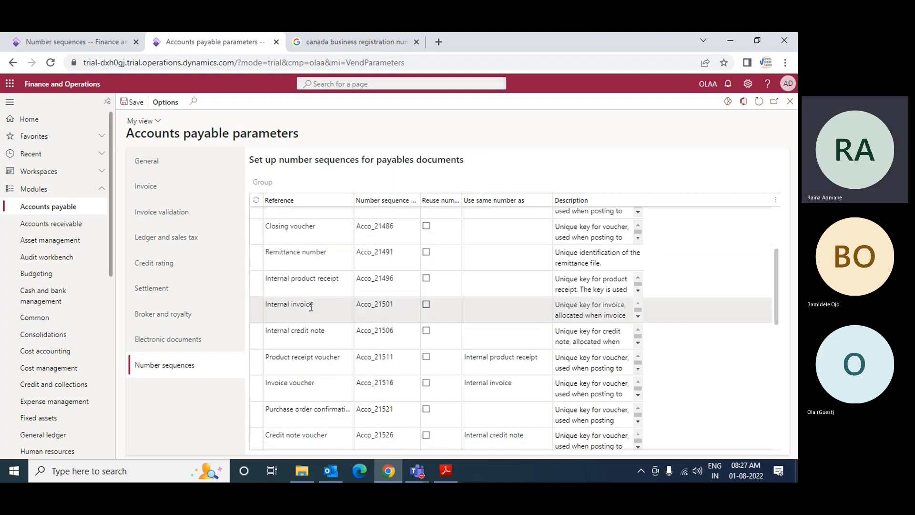
pyautogui.scroll(-6, 320, 296)
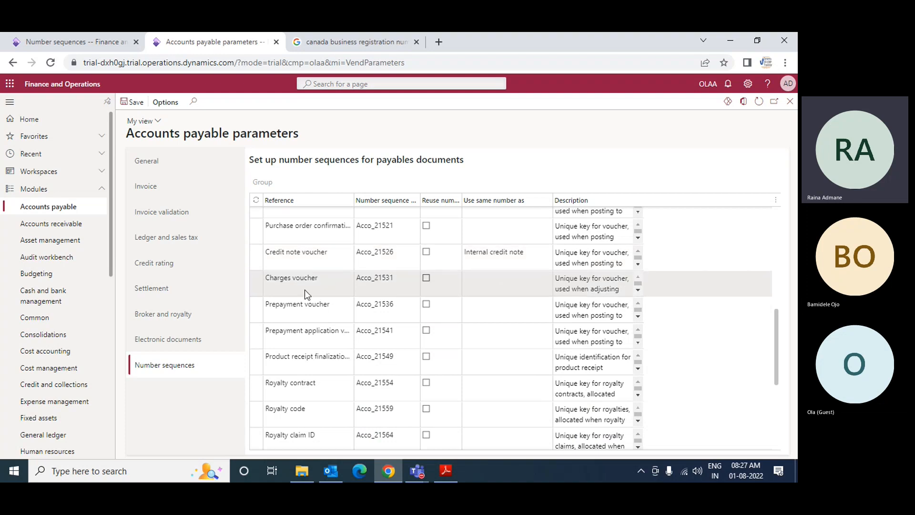
pyautogui.scroll(-2, 317, 396)
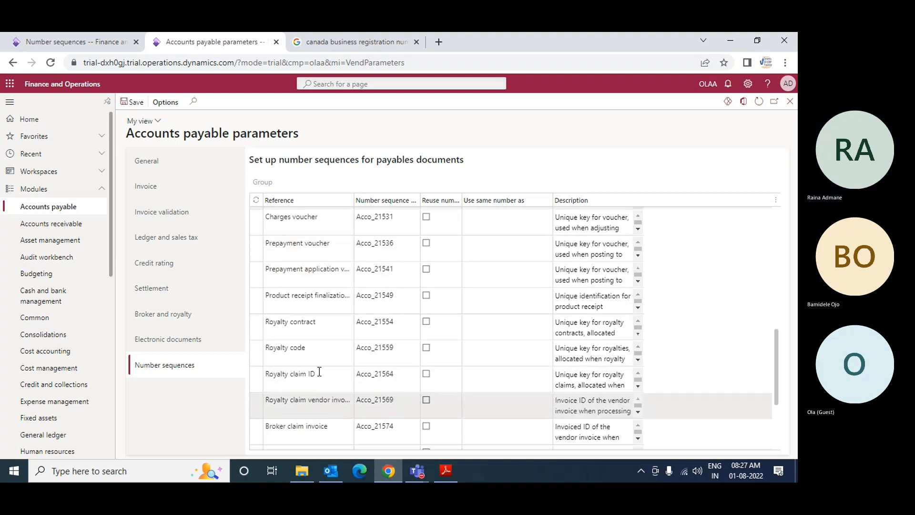
pyautogui.scroll(3, 301, 286)
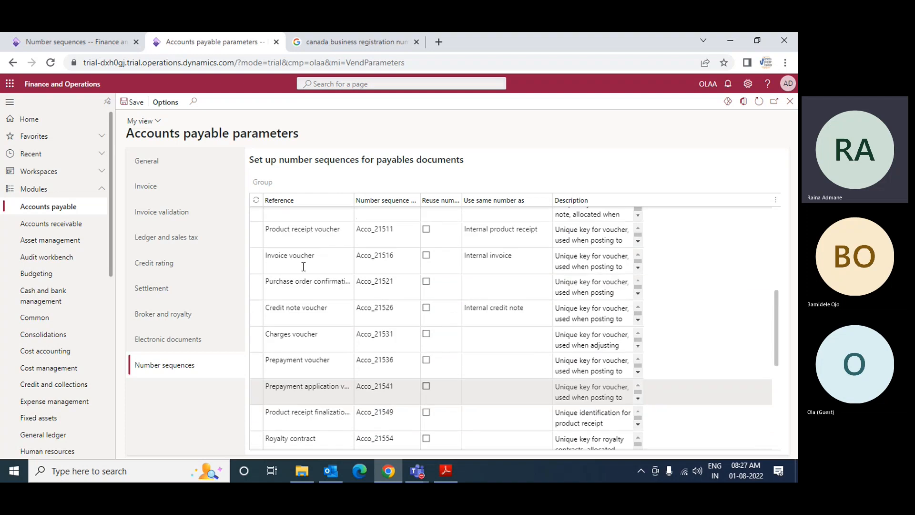
pyautogui.scroll(2, 311, 298)
pyautogui.scroll(3, 312, 296)
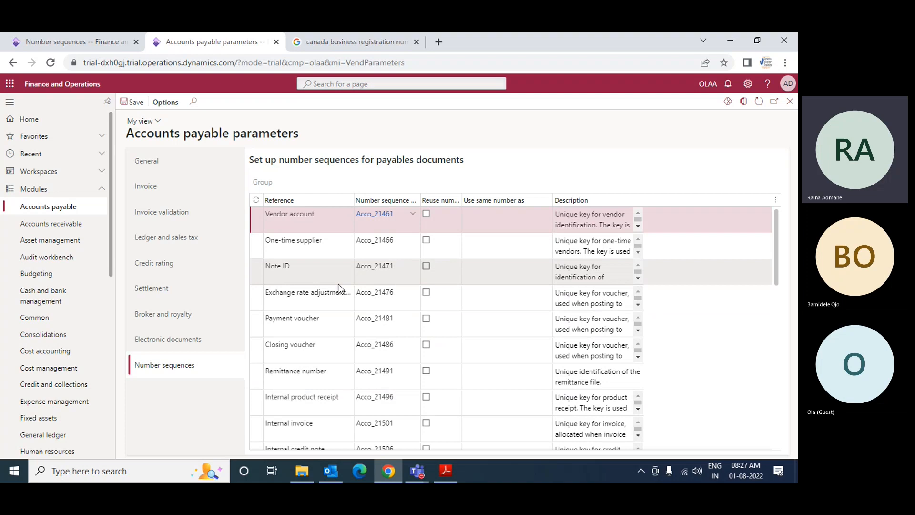
# Open the Accounts receivable parameters from the module's Setup area.
pyautogui.click(325, 320)
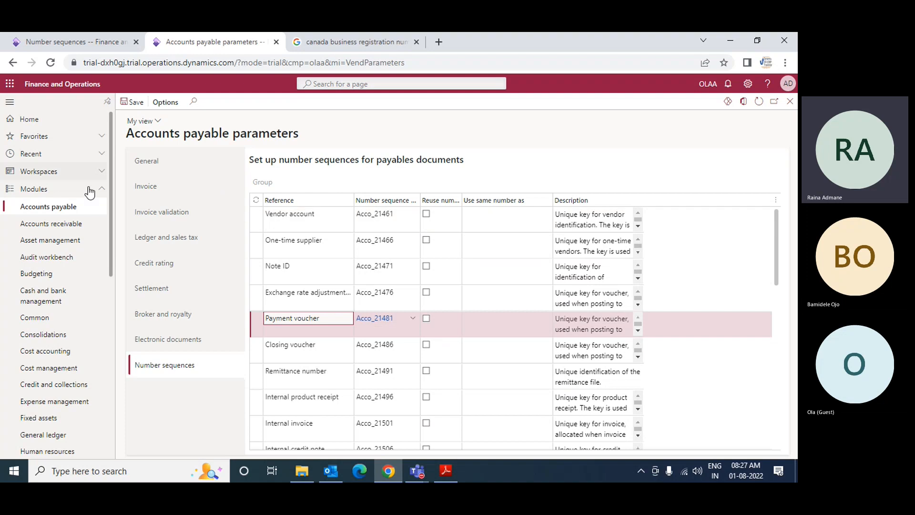
pyautogui.click(65, 224)
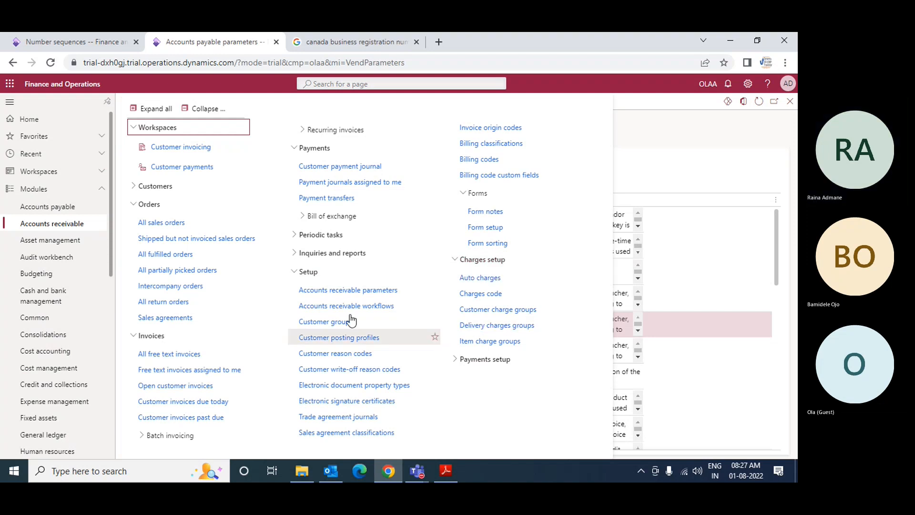
pyautogui.click(207, 109)
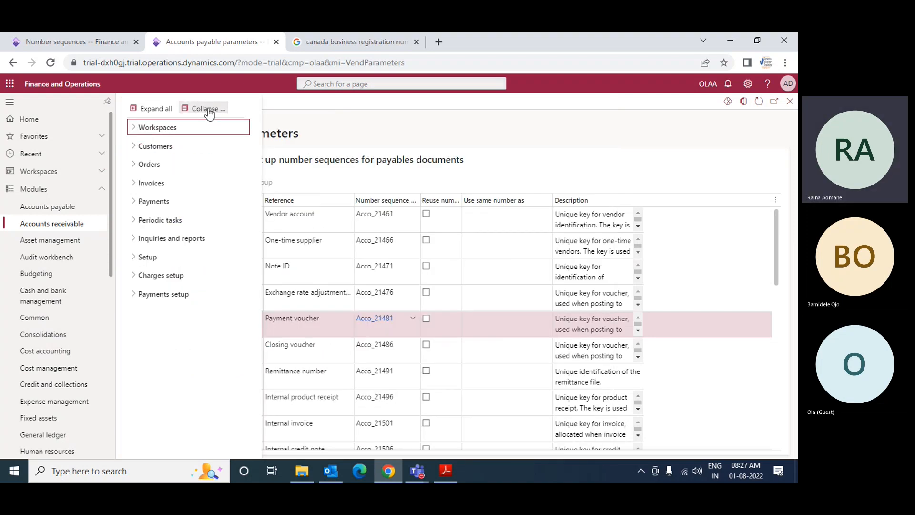
pyautogui.click(134, 258)
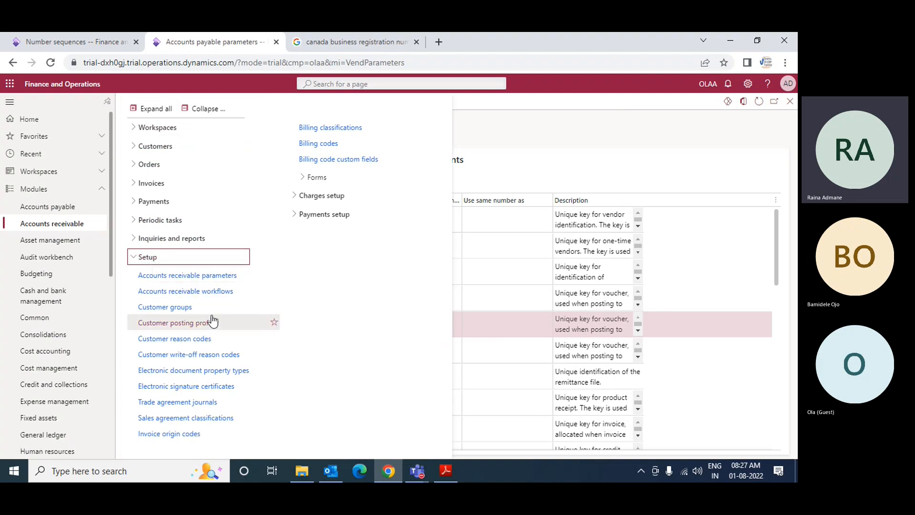
pyautogui.click(187, 275)
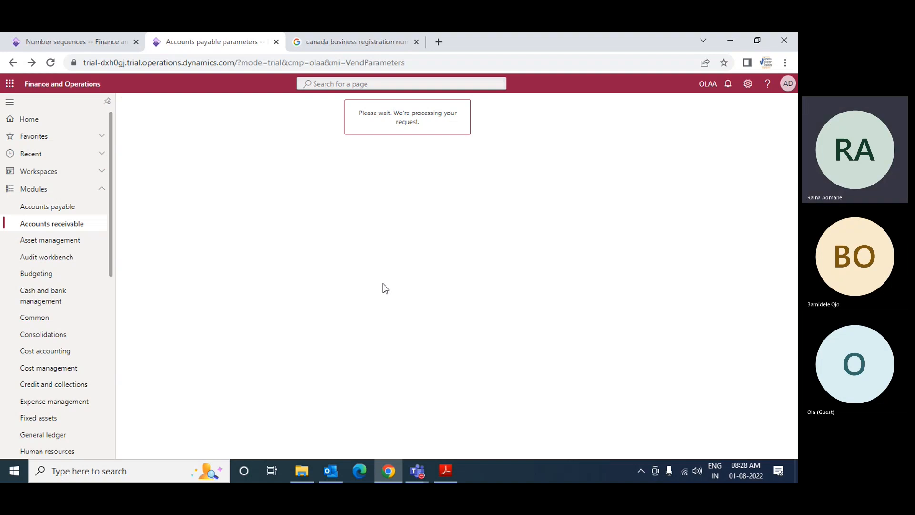
# Close the Purchase Invoice sequence record and open the Customer account sequence from the Accounts receivable parameters' number sequences.
pyautogui.click(94, 47)
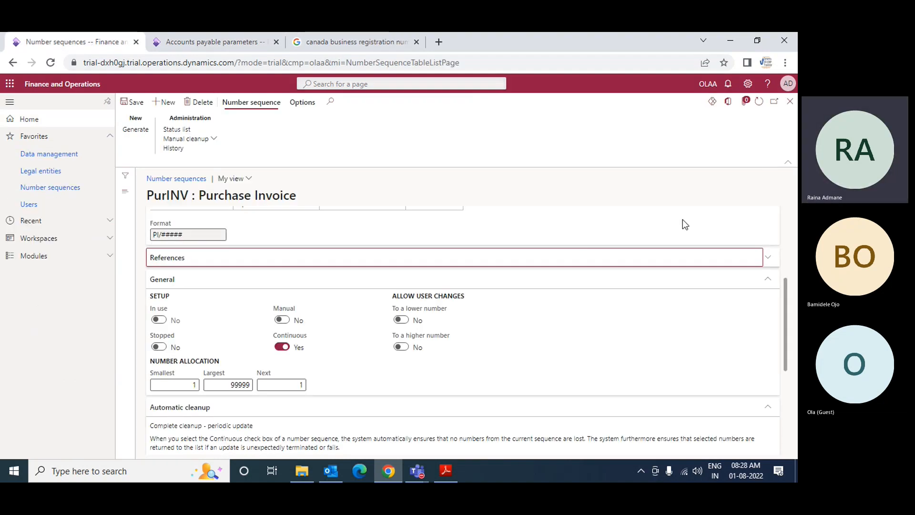
pyautogui.click(789, 101)
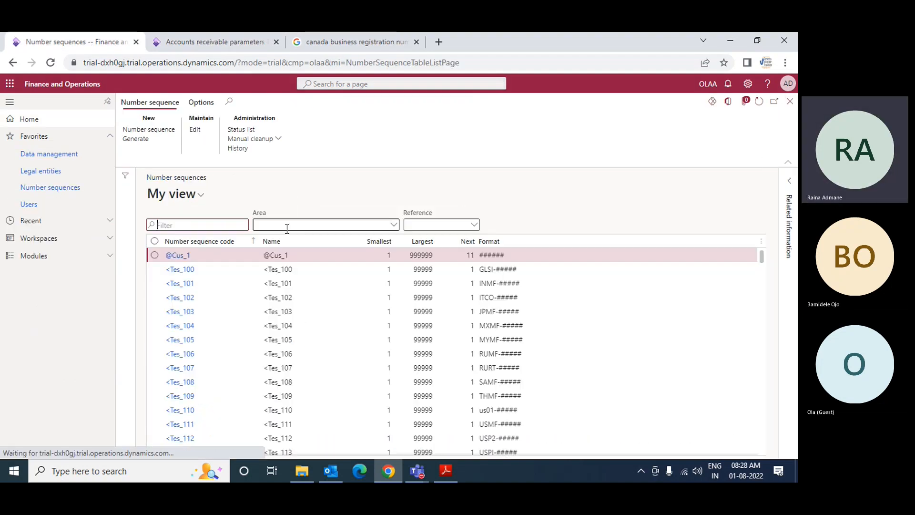
pyautogui.click(228, 47)
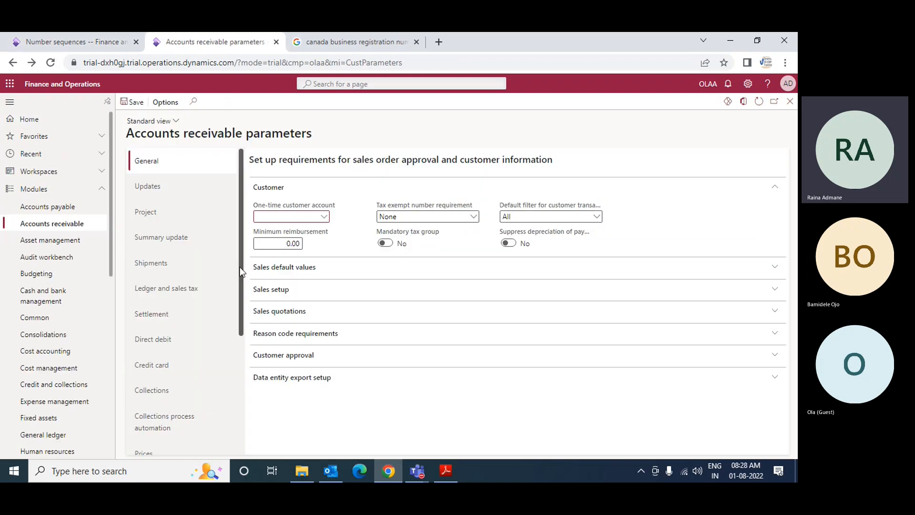
pyautogui.moveTo(241, 266); pyautogui.dragTo(237, 394)
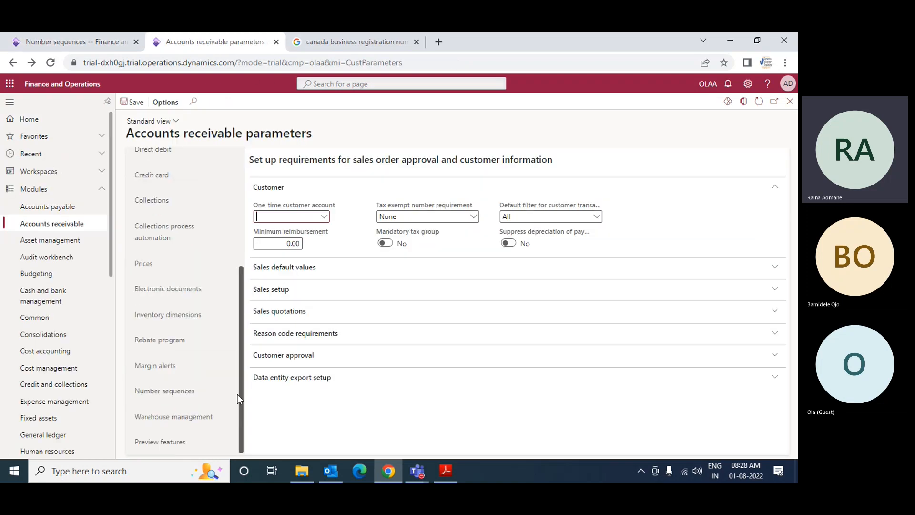
pyautogui.click(161, 396)
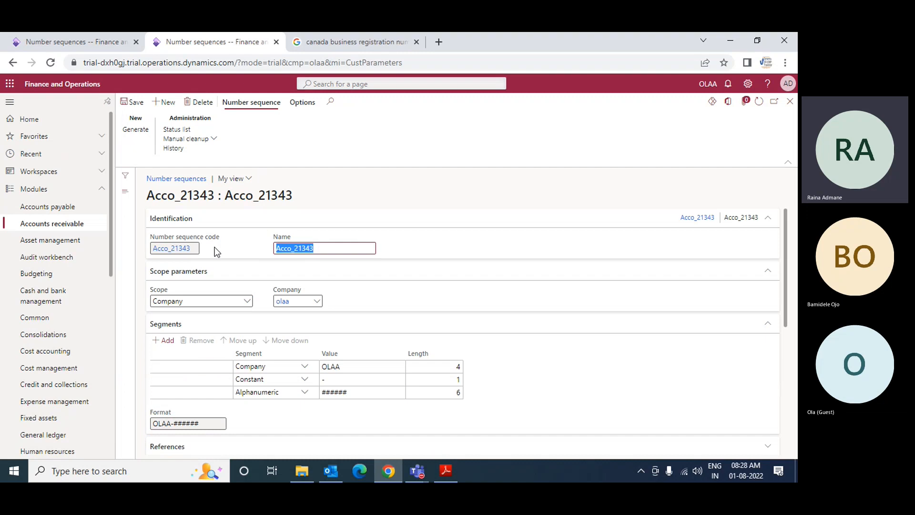
# Rename the customer account number sequence to Cust Account.
pyautogui.write('cU')
pyautogui.press('BackSpace')
pyautogui.press('BackSpace')
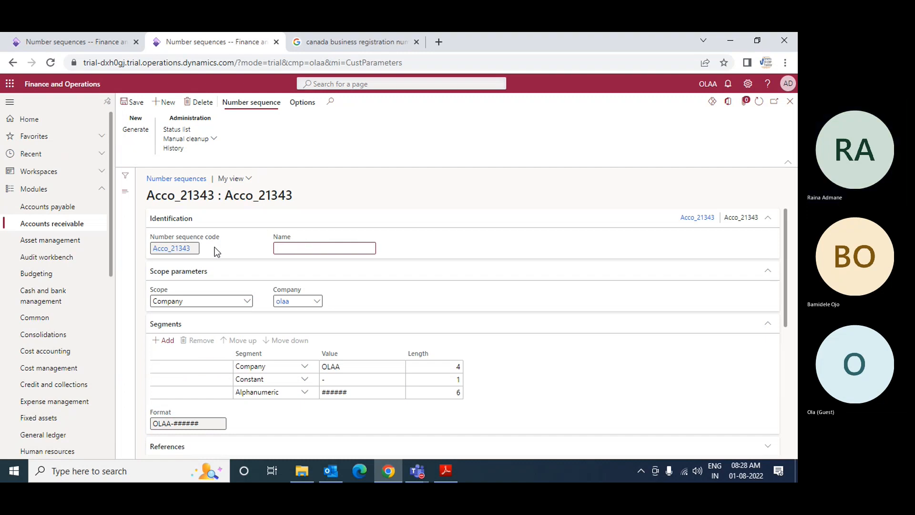
pyautogui.write('Cust Account')
pyautogui.press('Tab')
pyautogui.press('Tab')
# Remove the Company segment from the customer account sequence and set the Constant segment's value to CUST/.
pyautogui.click(335, 366)
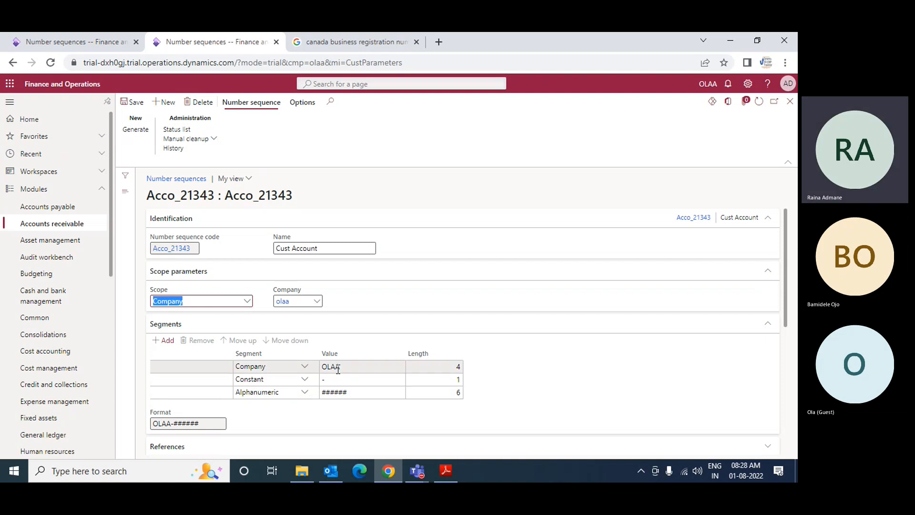
pyautogui.click(209, 344)
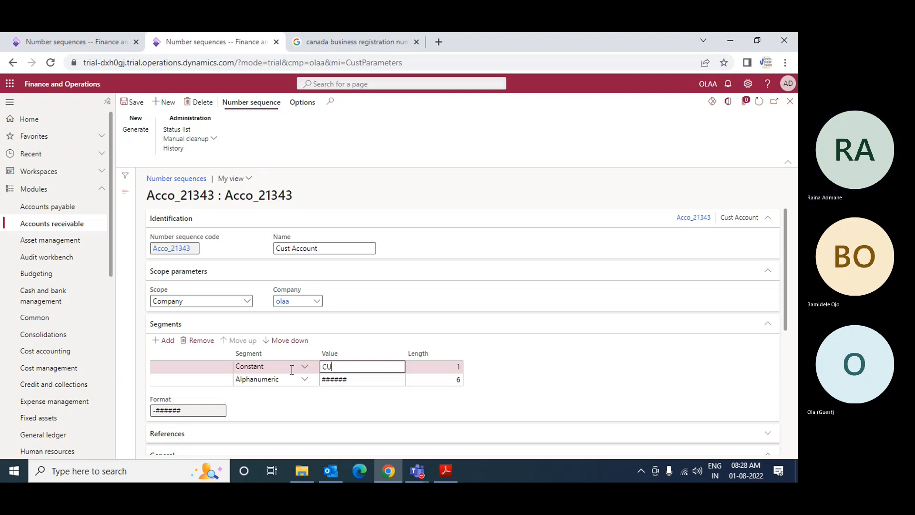
pyautogui.write('/')
pyautogui.press('Tab')
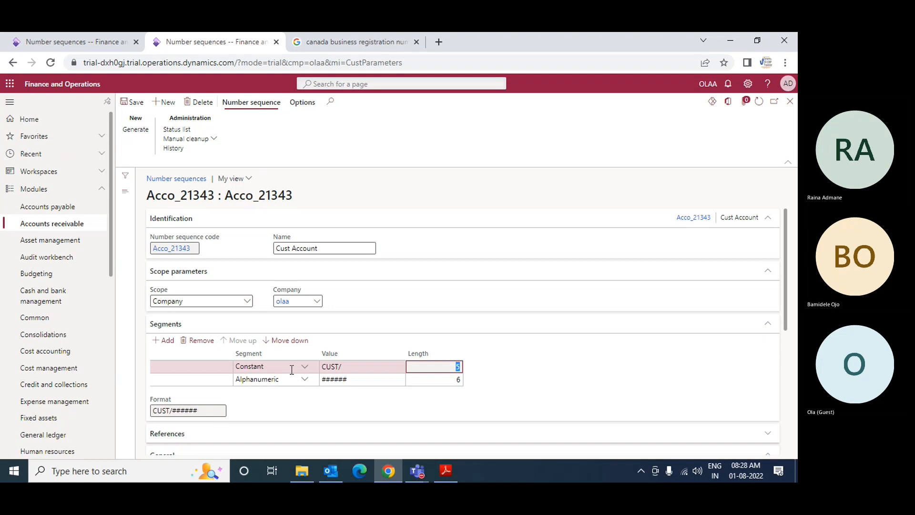
# Extend the Alphanumeric segment of the customer account sequence to seven characters (#######).
pyautogui.scroll(-4, 292, 370)
pyautogui.scroll(4, 373, 339)
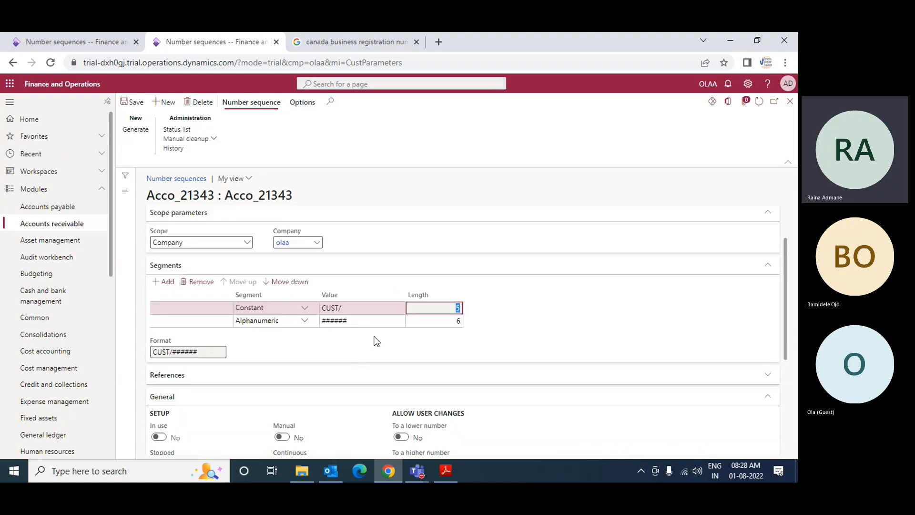
pyautogui.click(365, 321)
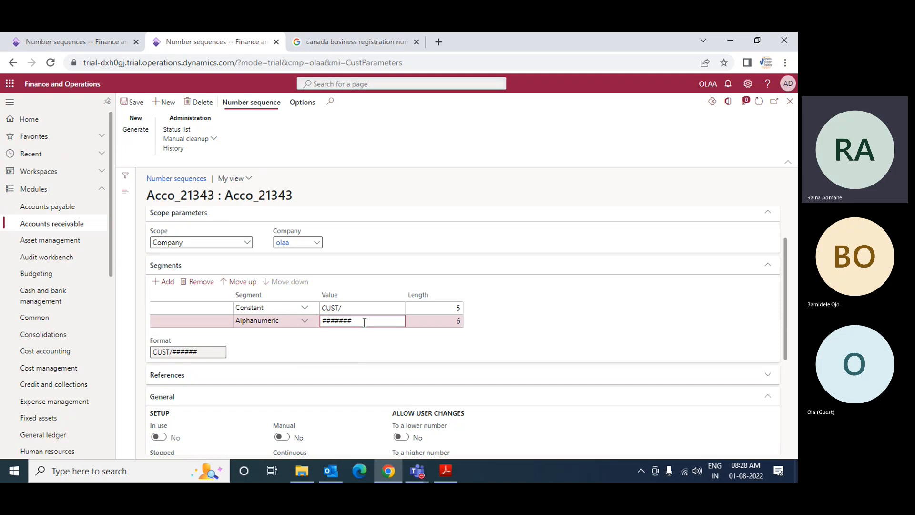
pyautogui.press('Tab')
# Set the customer sequence's largest number to 9999999, save it and return to the Accounts receivable parameters.
pyautogui.scroll(-2, 387, 333)
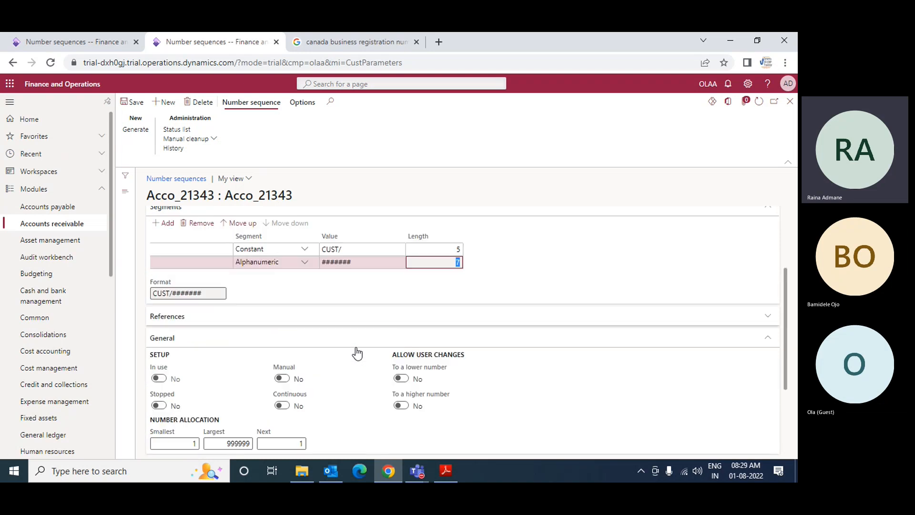
pyautogui.scroll(-2, 339, 365)
pyautogui.click(231, 326)
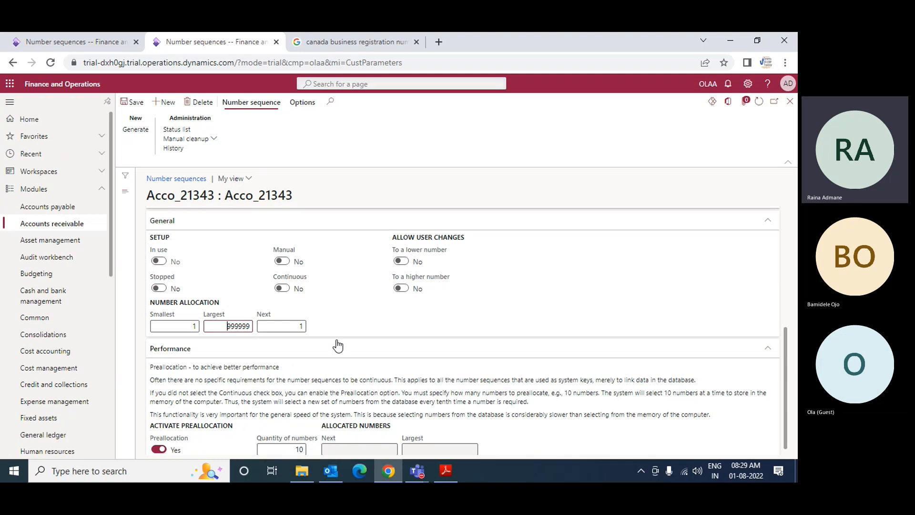
pyautogui.press('Tab')
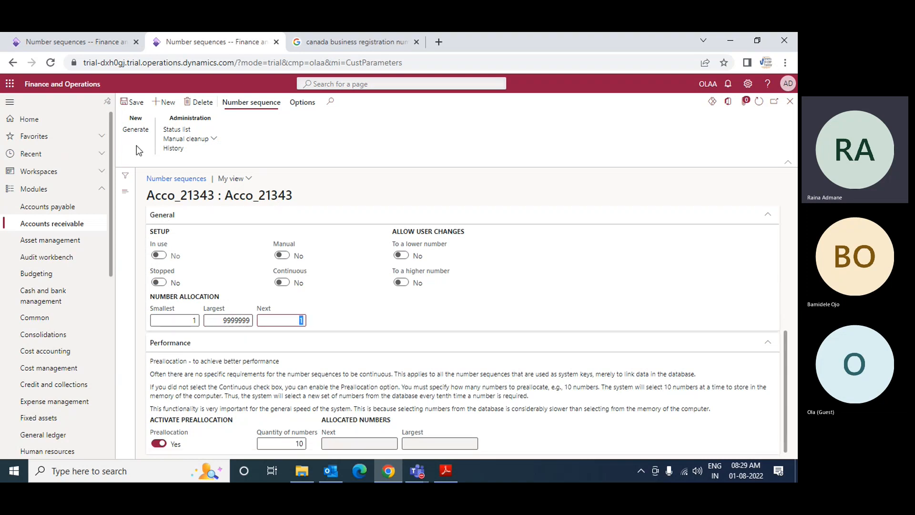
pyautogui.click(132, 102)
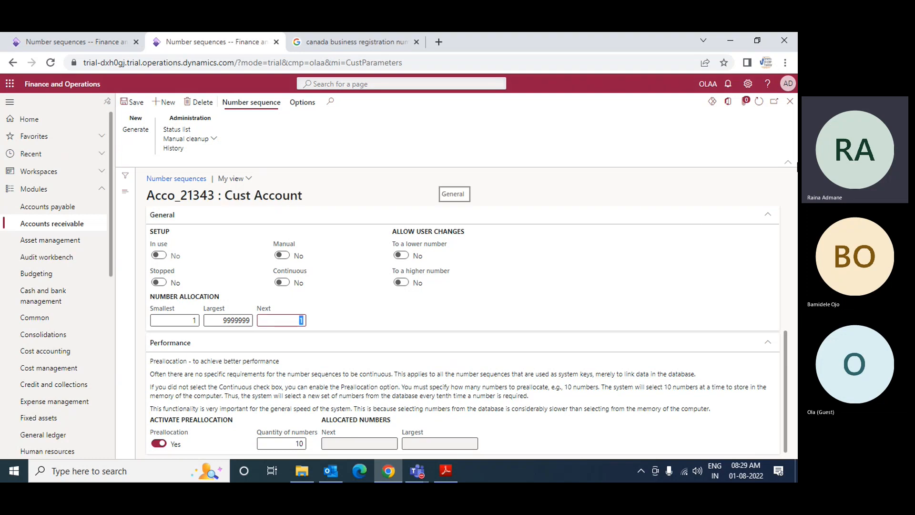
pyautogui.click(790, 101)
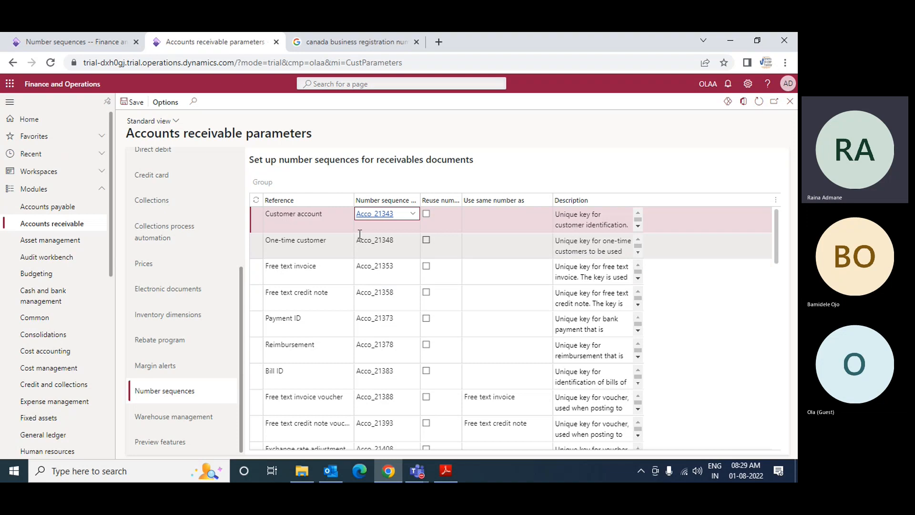
# Look through the number sequence codes available for the Customer account reference, keeping the current assignment.
pyautogui.moveTo(360, 234)
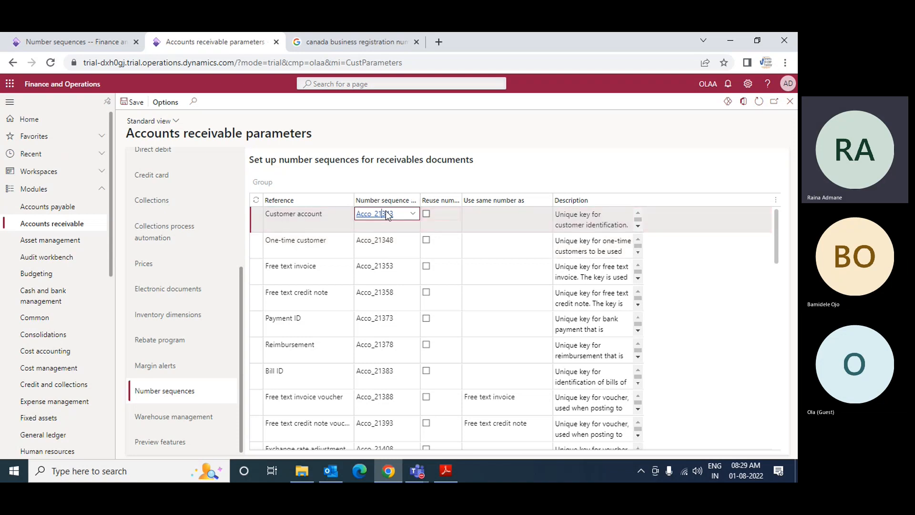
pyautogui.moveTo(387, 216)
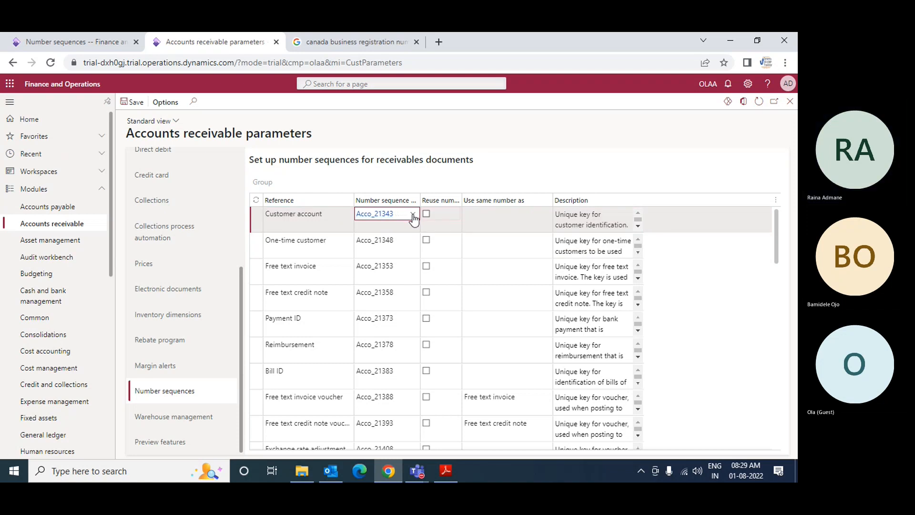
pyautogui.click(413, 215)
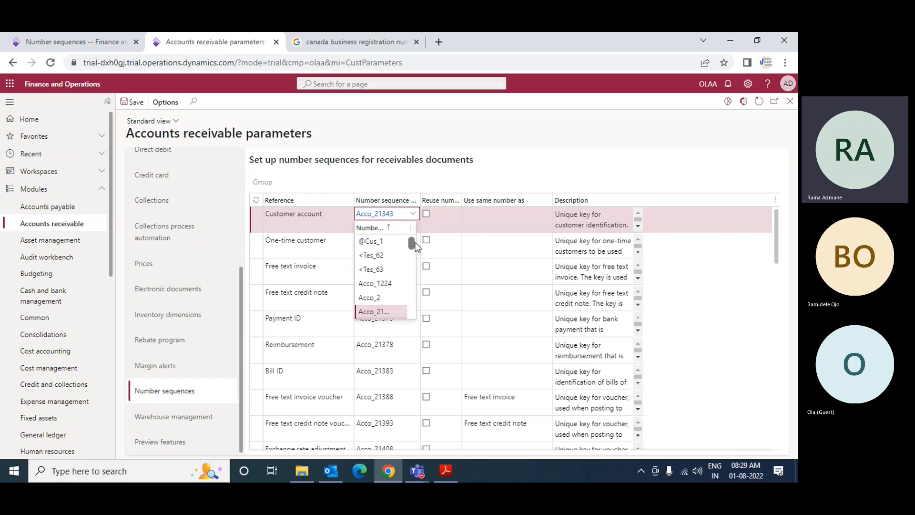
pyautogui.moveTo(413, 244); pyautogui.dragTo(402, 219)
pyautogui.click(517, 159)
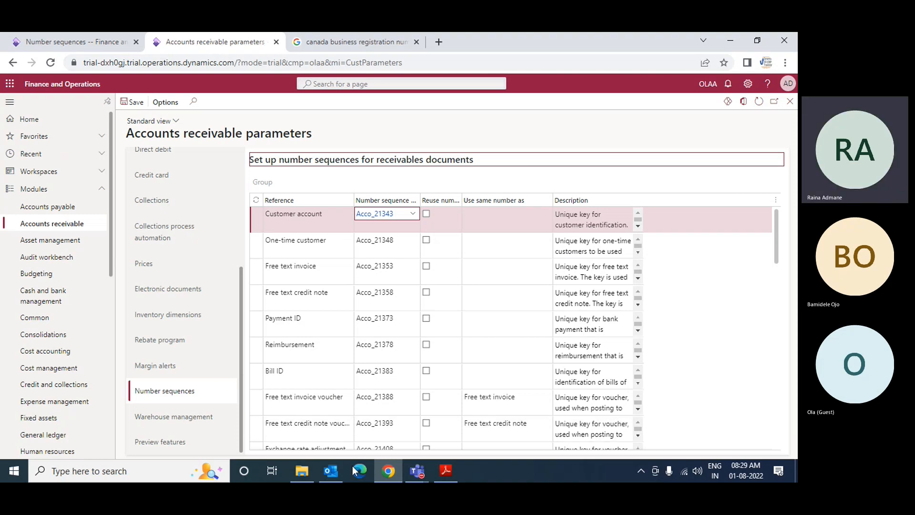
# Switch to the Finance Batch1stAug22 meeting in Microsoft Teams and show its additional meeting options.
pyautogui.click(418, 474)
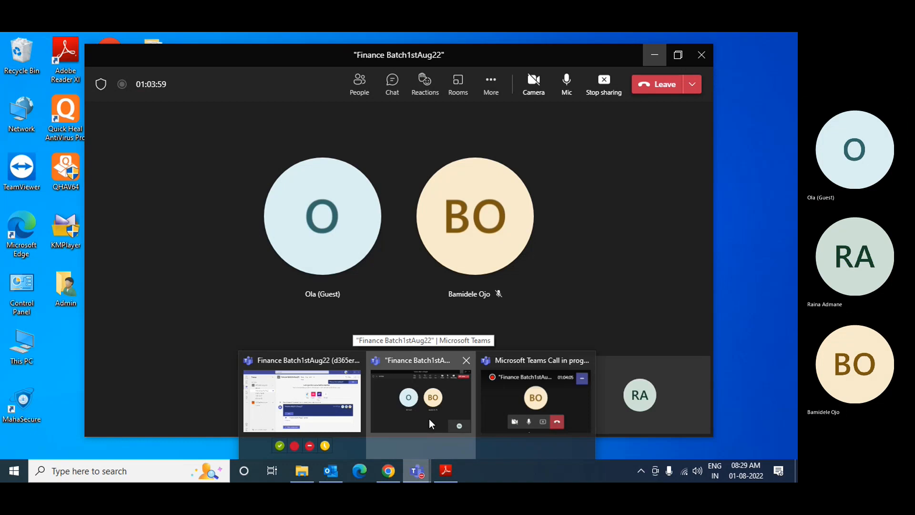
pyautogui.click(429, 421)
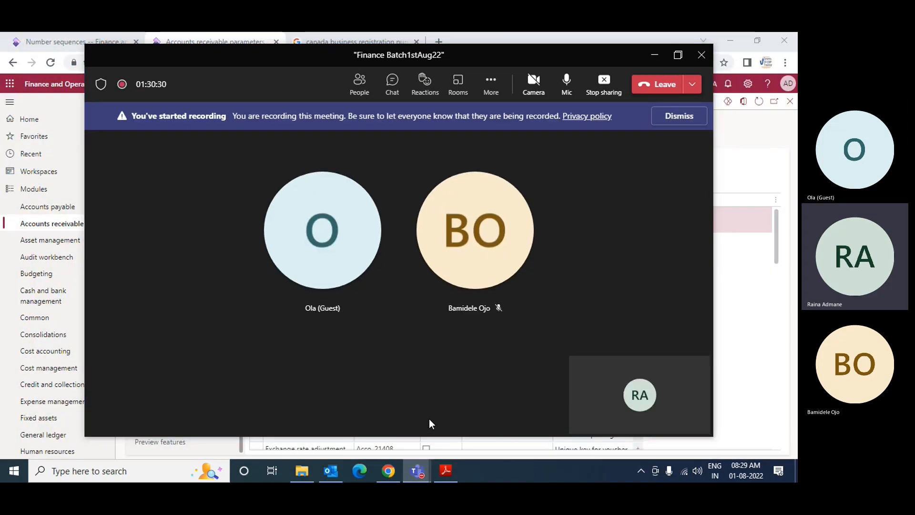
pyautogui.click(492, 87)
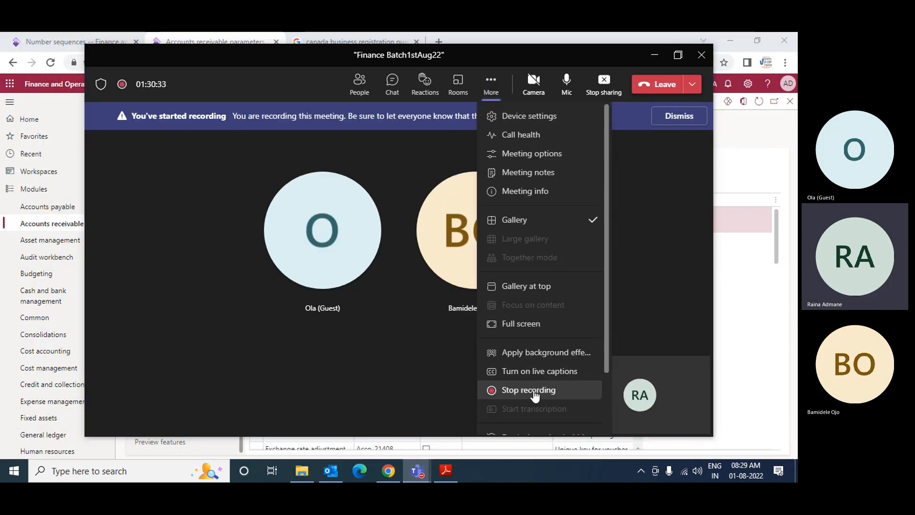